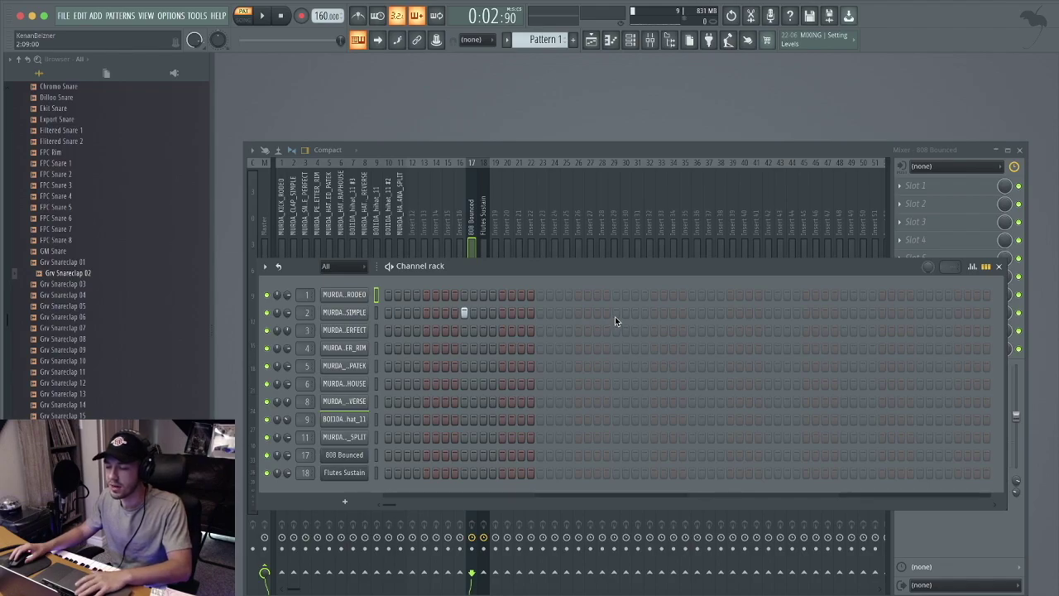
# Add clap hits on steps 25, 41 and 57 of the MURDA_CLAP_SIMPLE channel
pyautogui.click(616, 314)
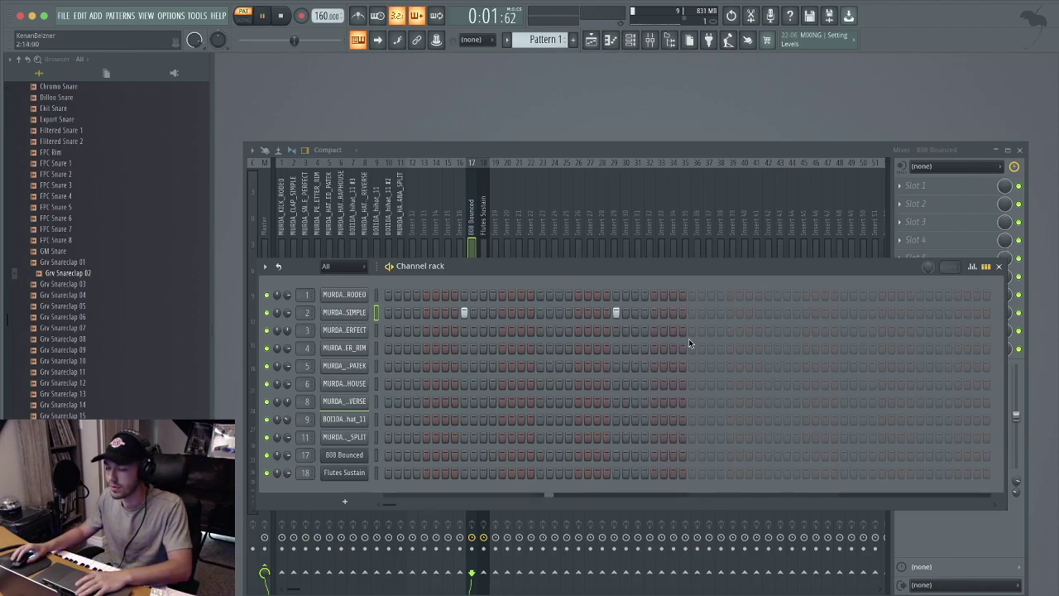
pyautogui.click(768, 313)
pyautogui.click(919, 313)
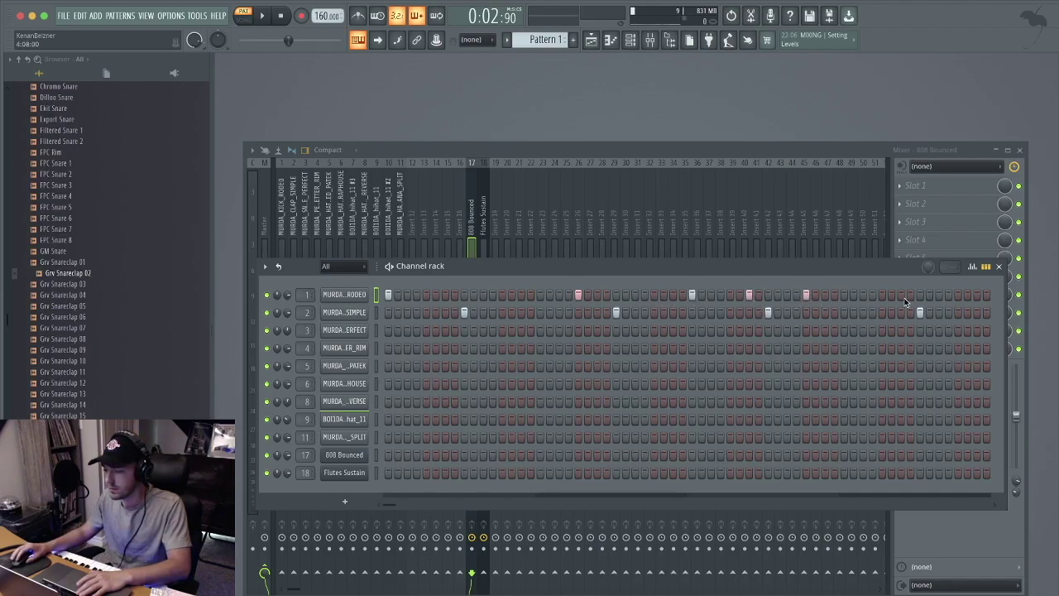
# Place the Pattern 1 clip at bar 1 of Track 1 in the playlist and return to the channel rack
pyautogui.press('F5')
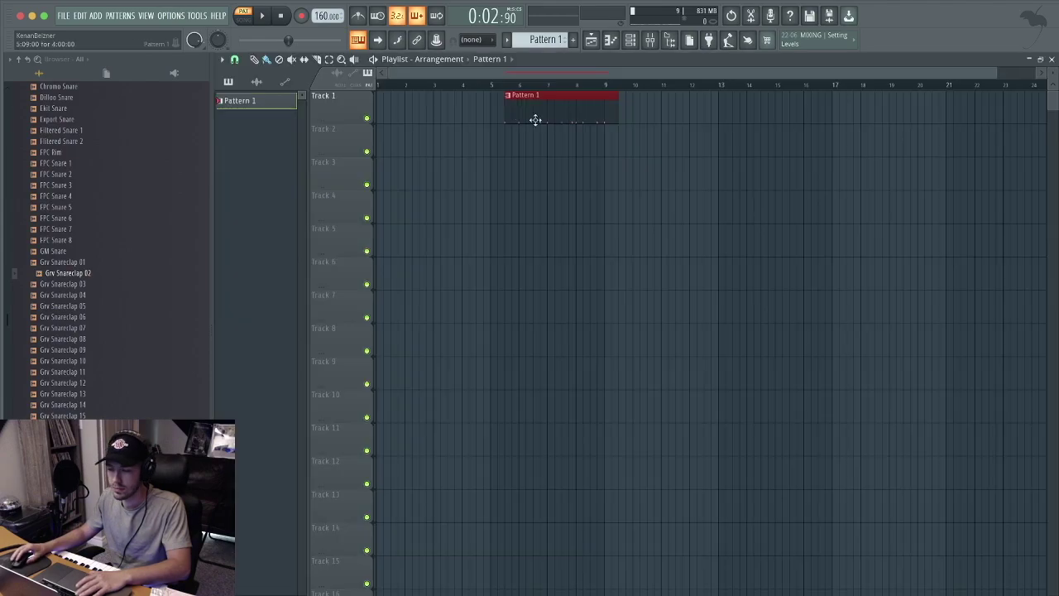
pyautogui.moveTo(484, 112); pyautogui.dragTo(379, 112)
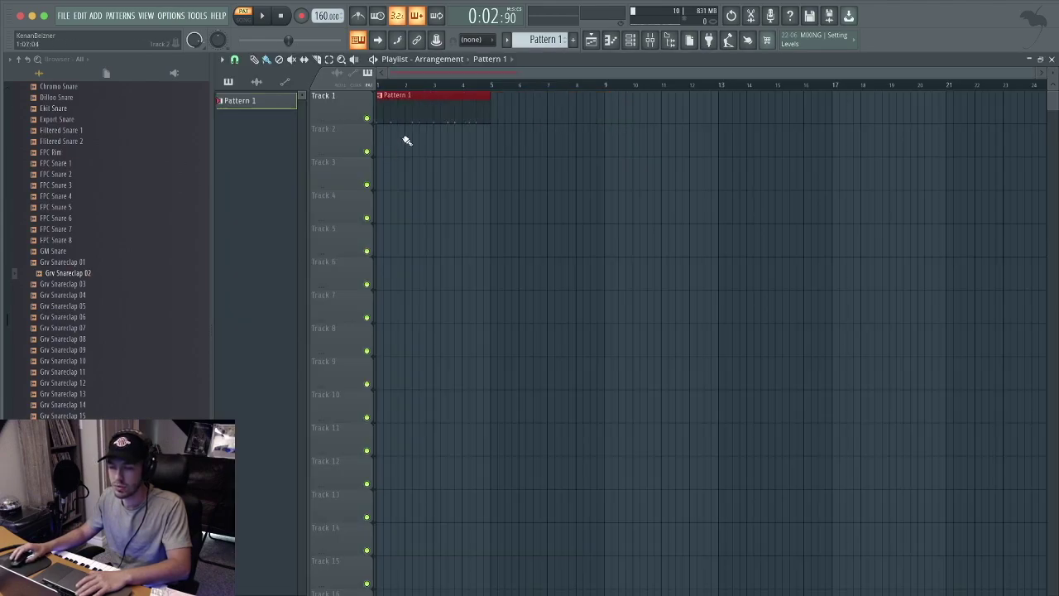
pyautogui.click(630, 41)
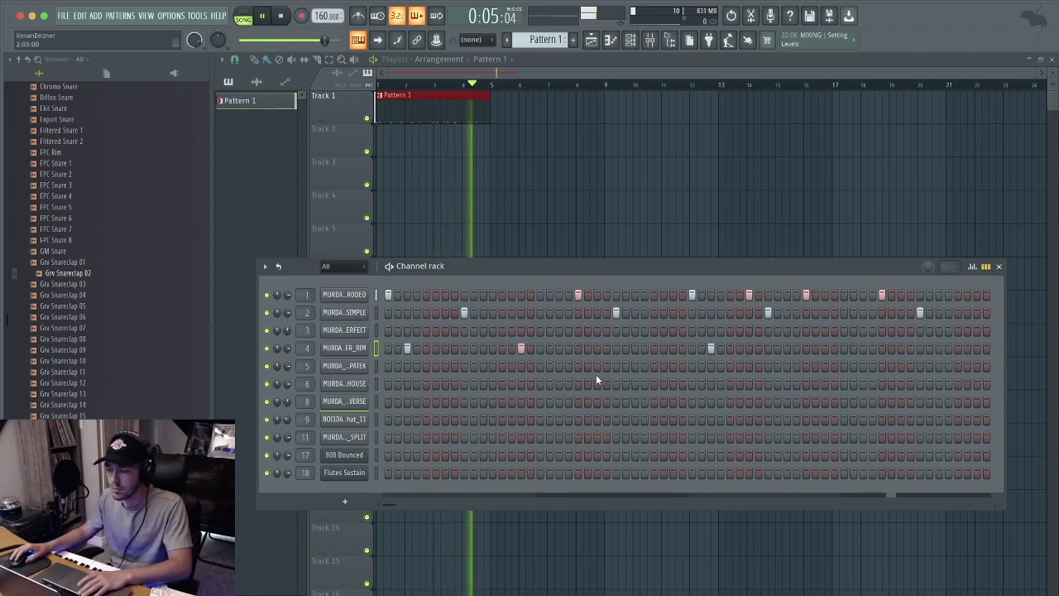
# Fill the PATEK hi-hat channel every 2 steps and the RAPHOUSE hat channel every 4 steps
pyautogui.rightClick(362, 365)
pyautogui.click(567, 407)
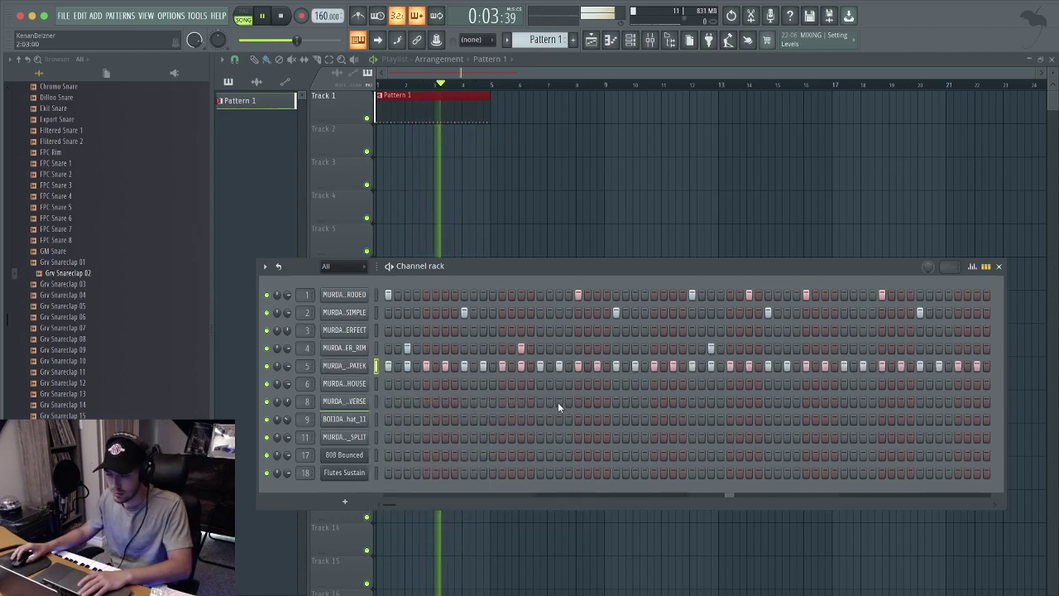
pyautogui.rightClick(364, 385)
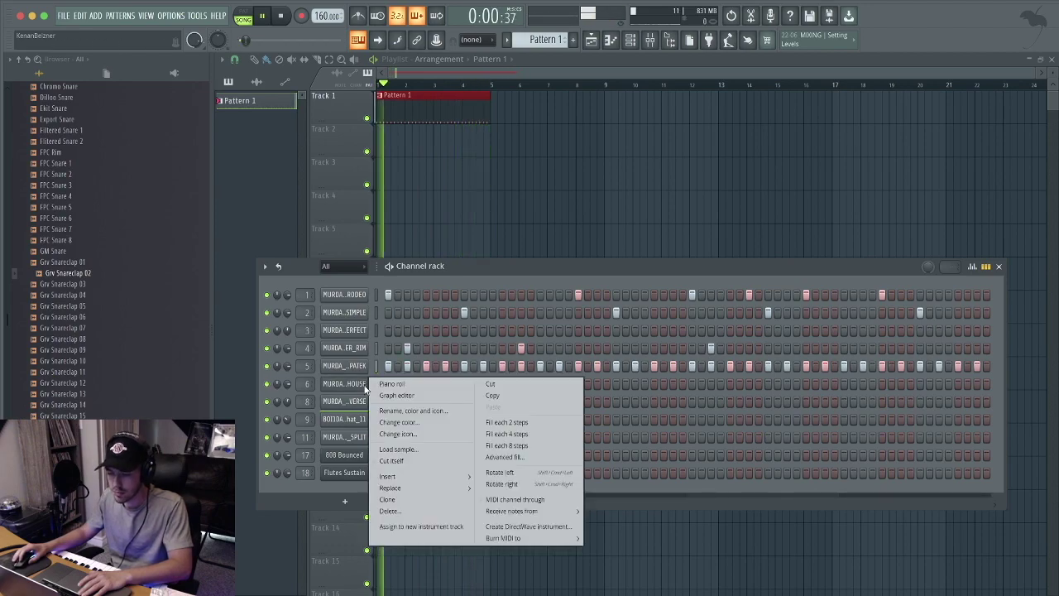
pyautogui.click(507, 435)
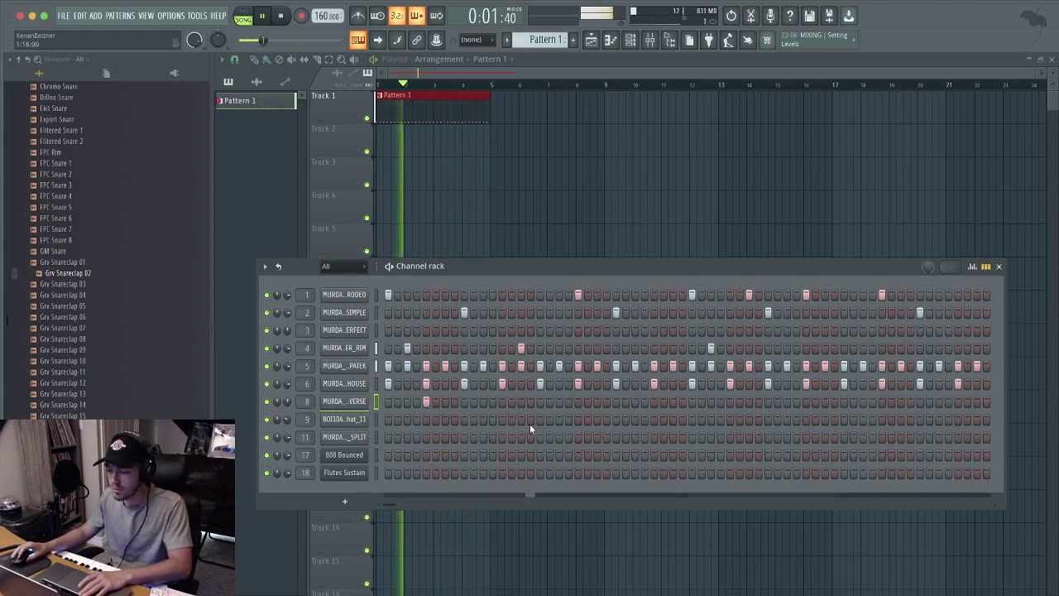
# Add single drum hits: the reverse hat on step 37, the kick on step 35 and the channel 9 hi-hat on step 36
pyautogui.click(730, 402)
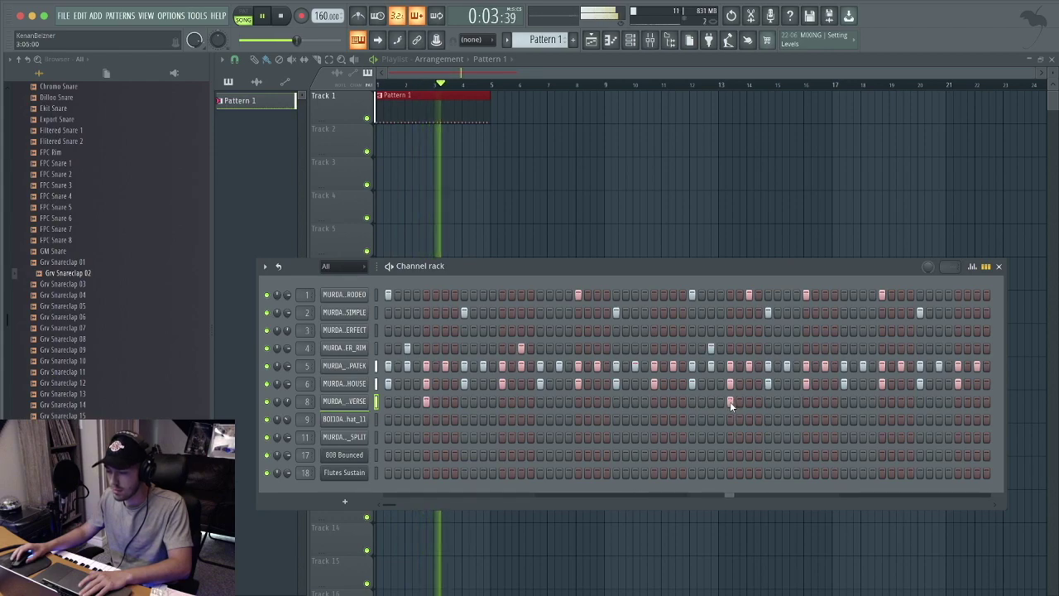
pyautogui.click(711, 295)
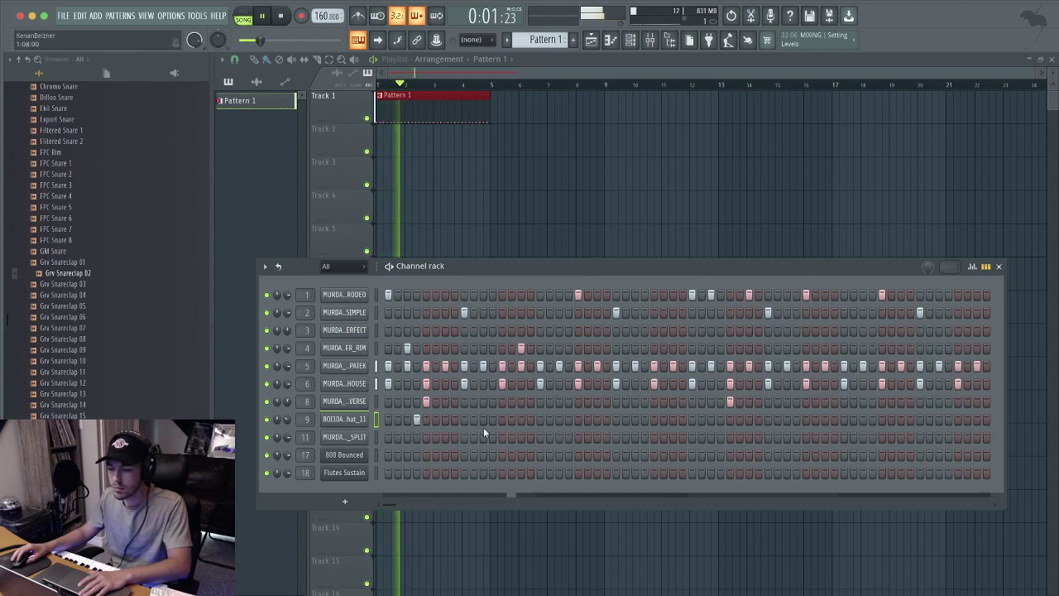
pyautogui.press('space')
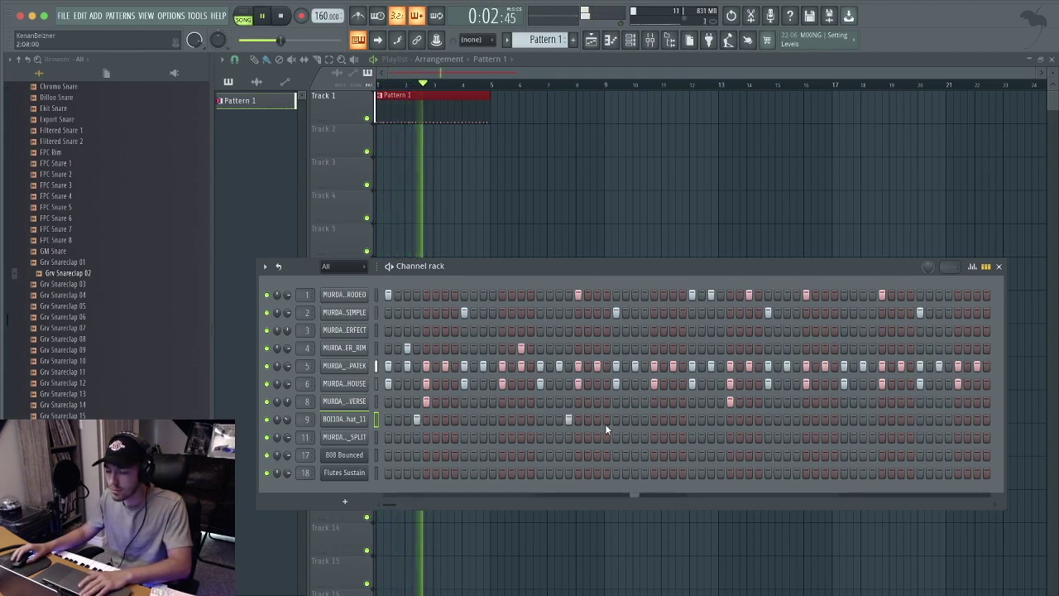
pyautogui.click(719, 419)
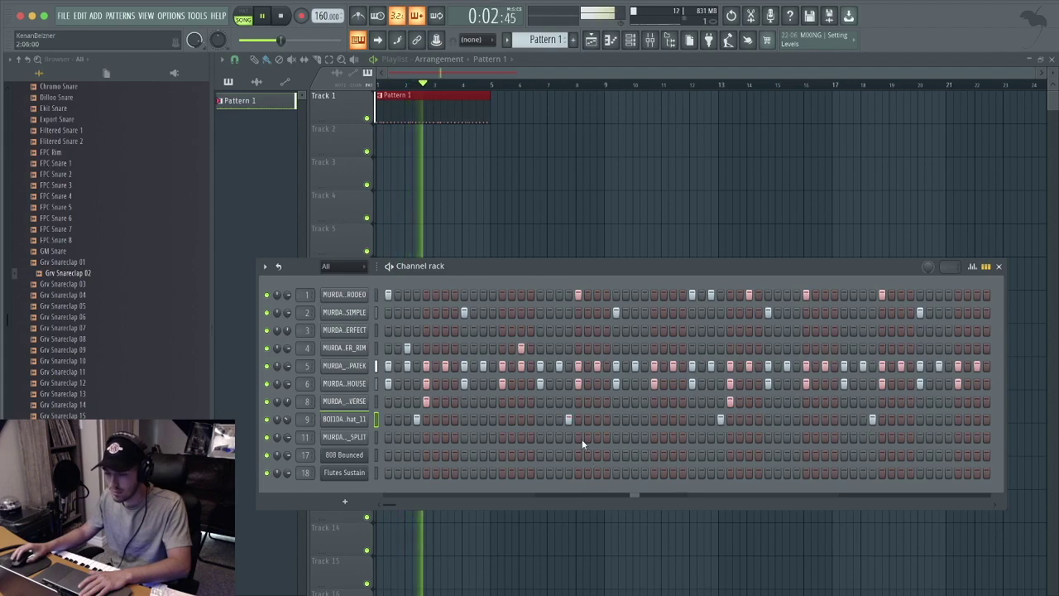
pyautogui.click(359, 441)
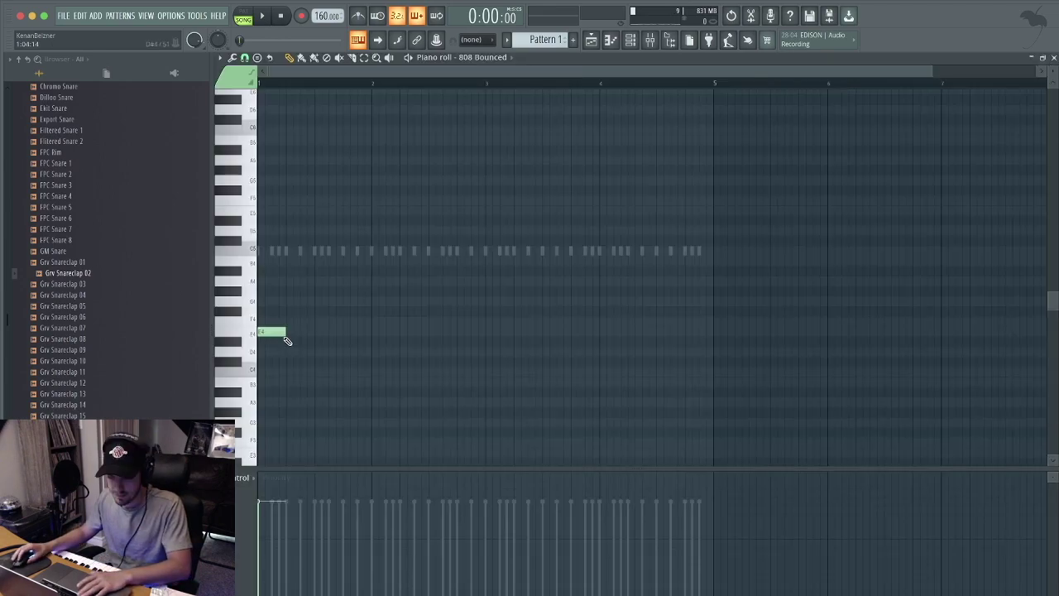
# Lengthen the first 808 note to eight steps and add two back-to-back E4 notes from 1:15 and 2:05
pyautogui.press('space')
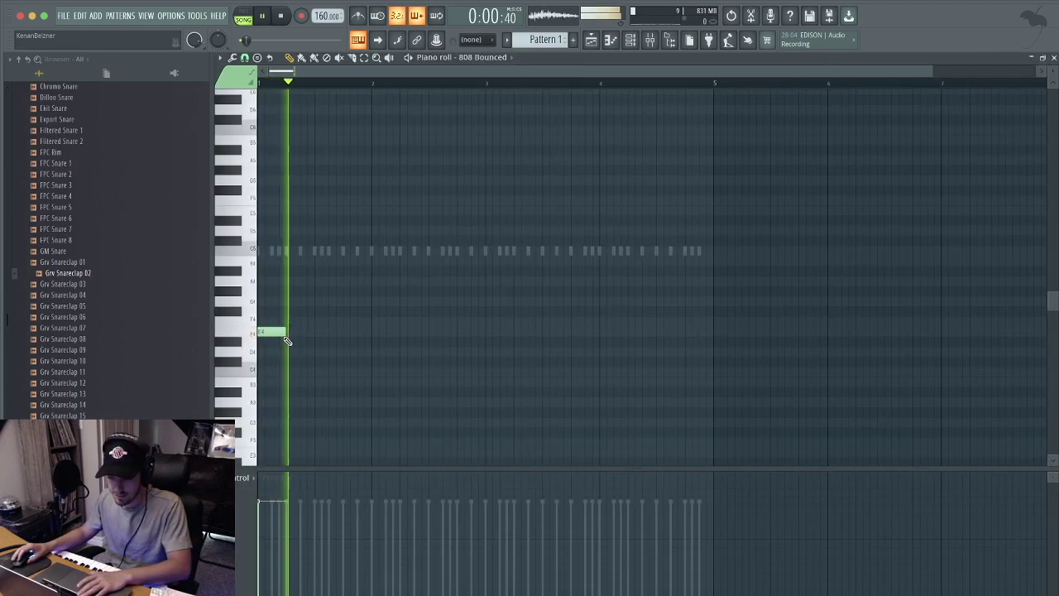
pyautogui.press('space')
pyautogui.moveTo(286, 335); pyautogui.dragTo(309, 346)
pyautogui.press('space')
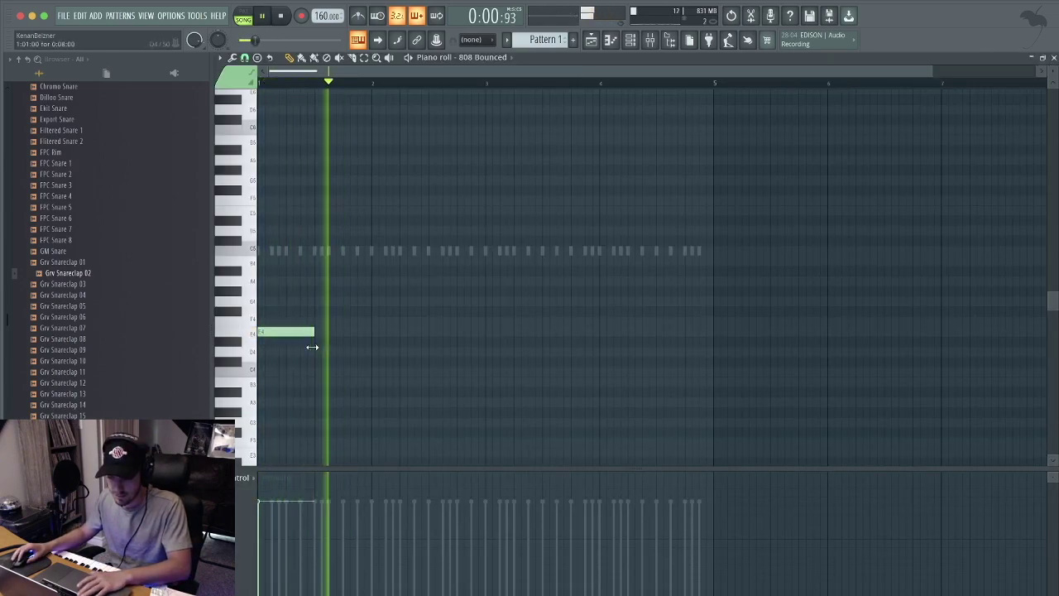
pyautogui.click(346, 334)
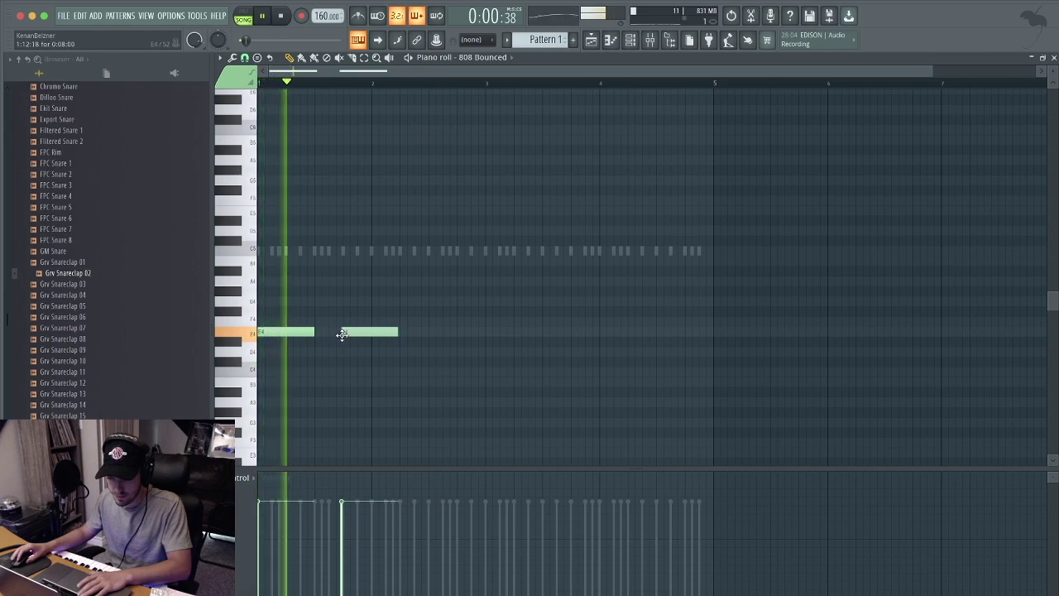
pyautogui.moveTo(364, 332); pyautogui.dragTo(429, 332)
pyautogui.click(401, 332)
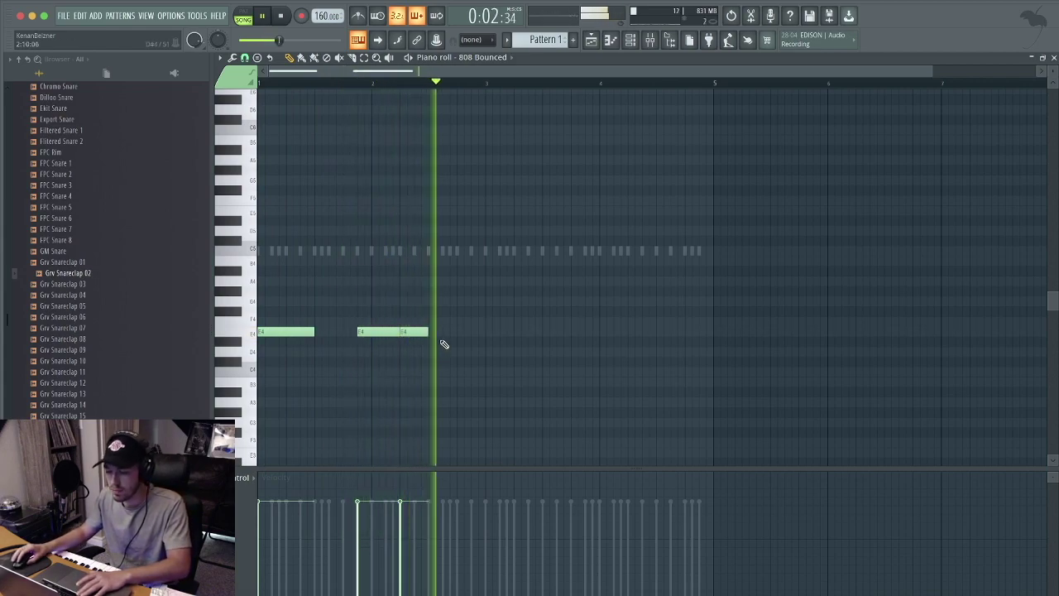
# Continue the 808 line with four-step notes: A#4 at 2:11, C5 at 3:01 and E4 at 3:05
pyautogui.click(476, 281)
pyautogui.moveTo(473, 272)
pyautogui.mouseDown()
pyautogui.moveTo(501, 270)
pyautogui.moveTo(456, 277)
pyautogui.mouseUp()
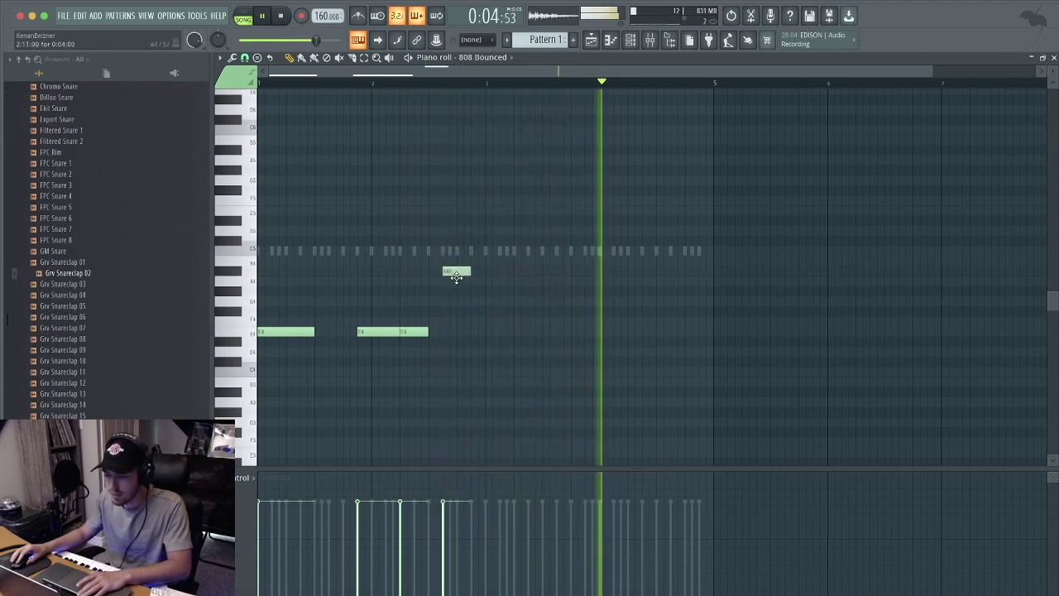
pyautogui.click(488, 251)
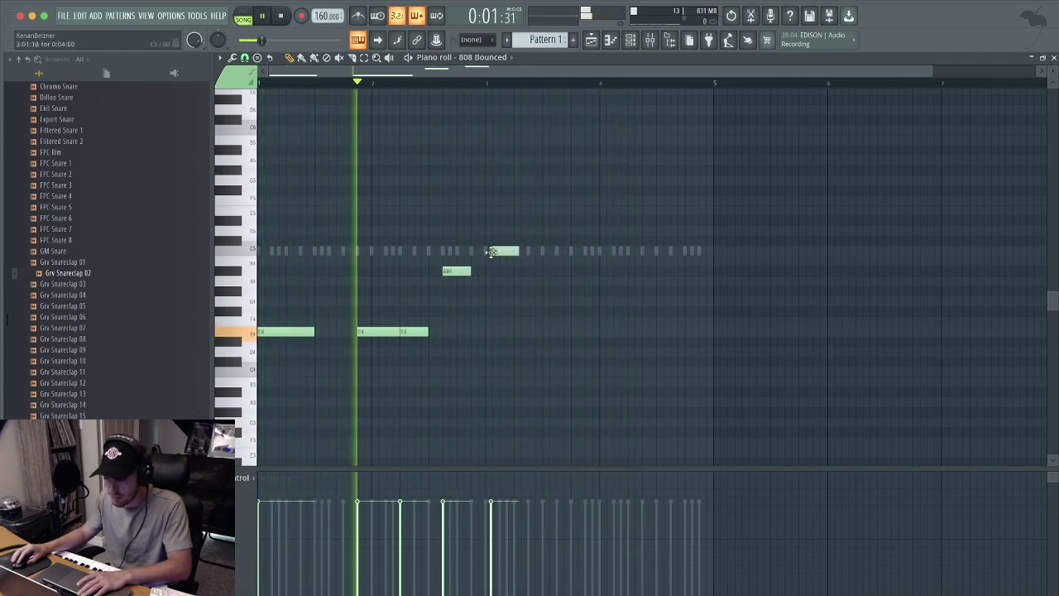
pyautogui.moveTo(511, 289); pyautogui.dragTo(517, 333)
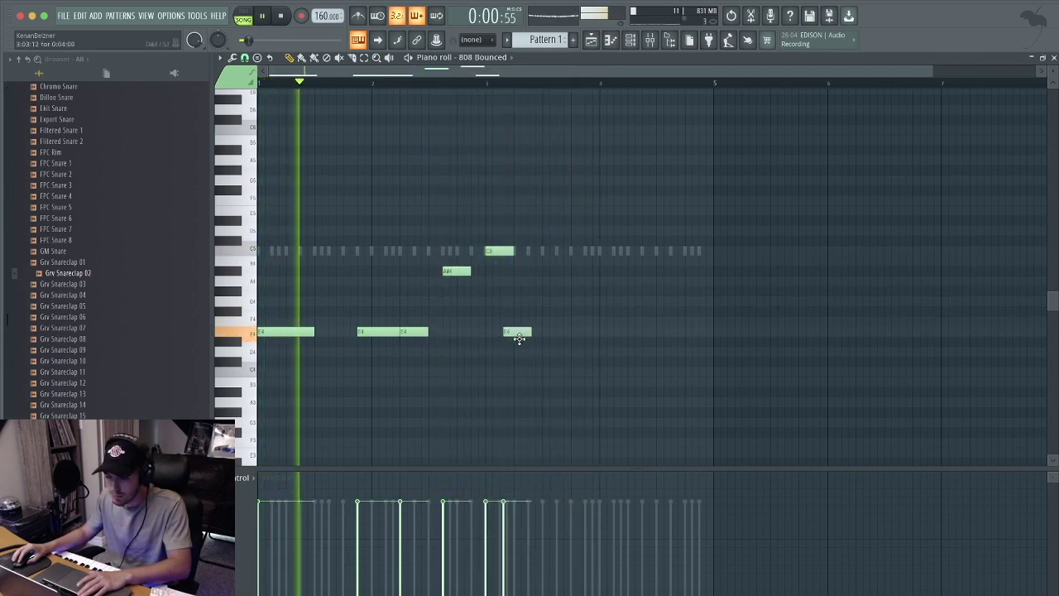
pyautogui.moveTo(513, 251); pyautogui.dragTo(494, 291)
pyautogui.moveTo(506, 331); pyautogui.dragTo(527, 339)
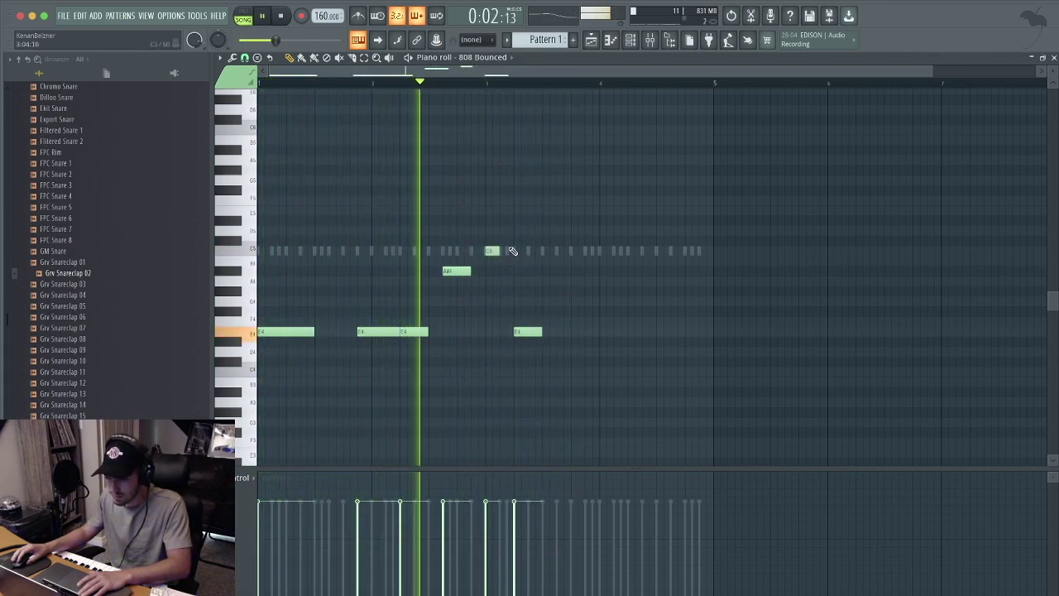
pyautogui.moveTo(494, 252); pyautogui.dragTo(513, 268)
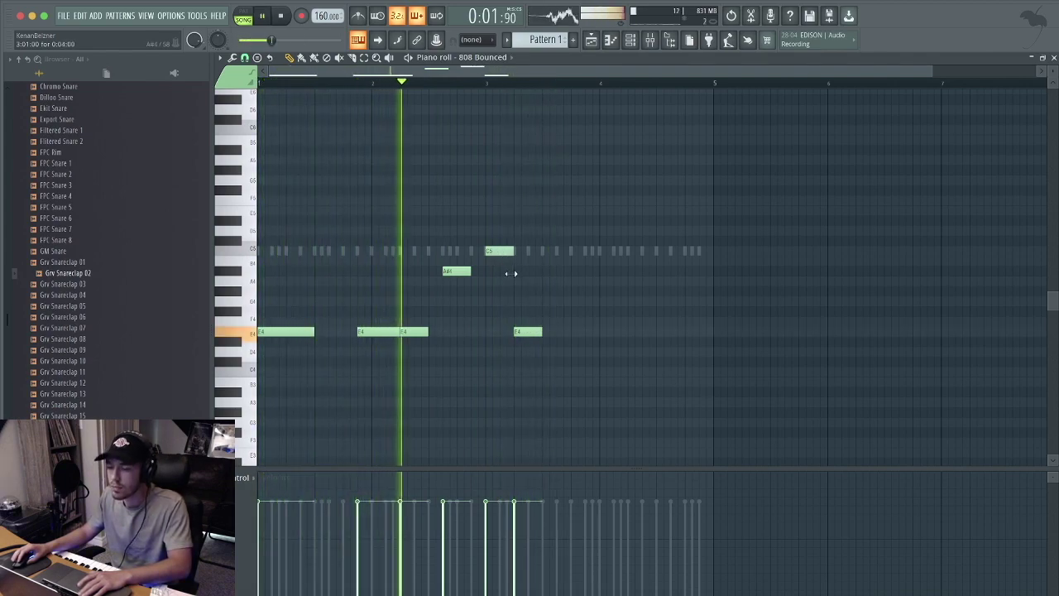
# Add another E4 note late in bar 3 of the 808 line and reposition the E4 before it at 3:05
pyautogui.click(557, 332)
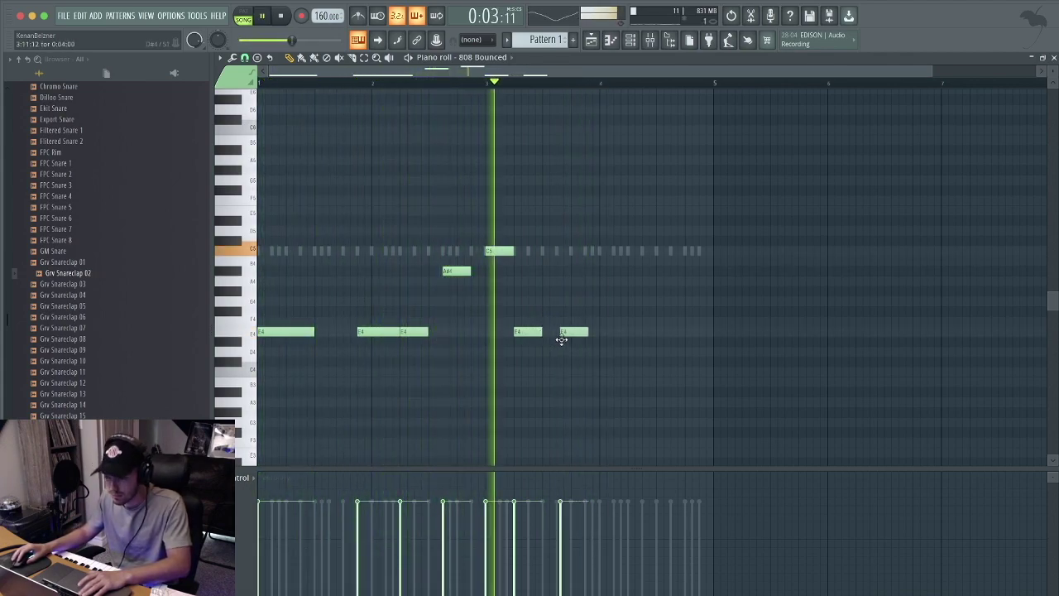
pyautogui.moveTo(560, 341)
pyautogui.mouseDown()
pyautogui.moveTo(575, 338)
pyautogui.moveTo(518, 338)
pyautogui.moveTo(549, 335)
pyautogui.moveTo(541, 336)
pyautogui.mouseUp()
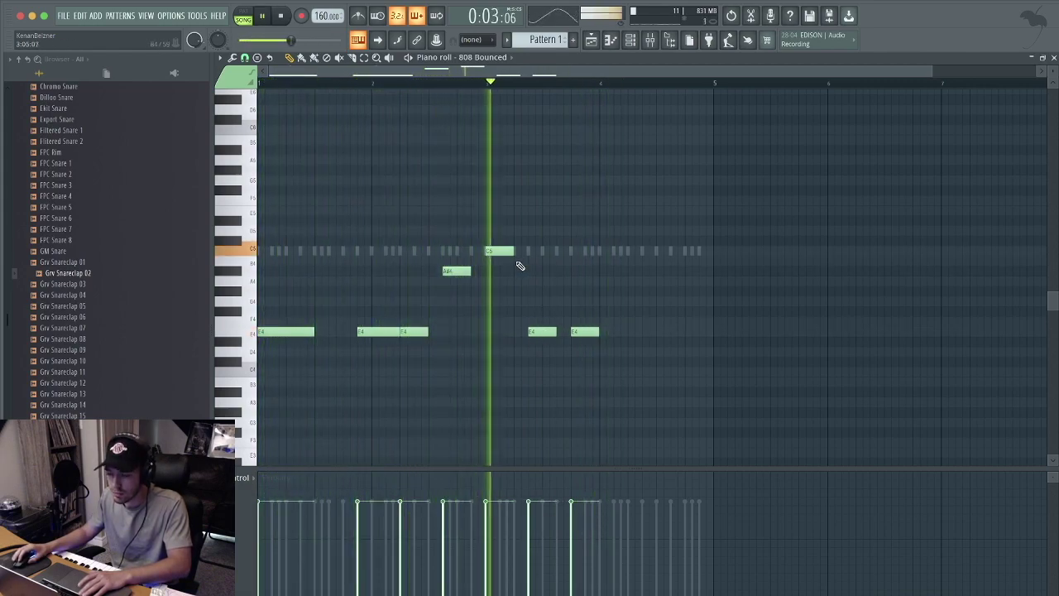
pyautogui.press('space')
pyautogui.moveTo(553, 336); pyautogui.dragTo(529, 339)
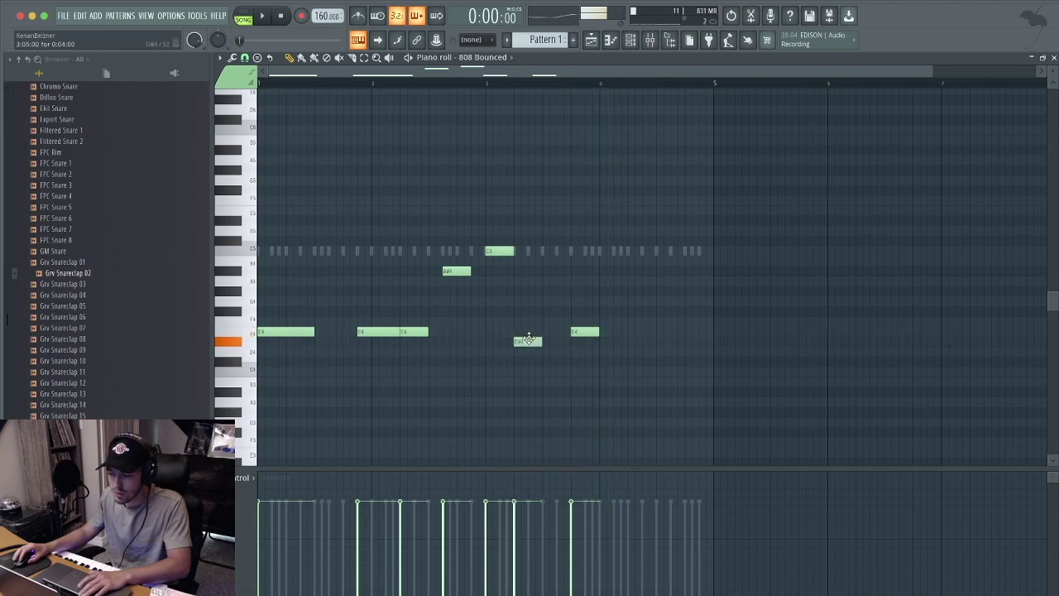
# Return to the channel rack and move the kick hit from step 35 to step 37 during playback
pyautogui.click(630, 42)
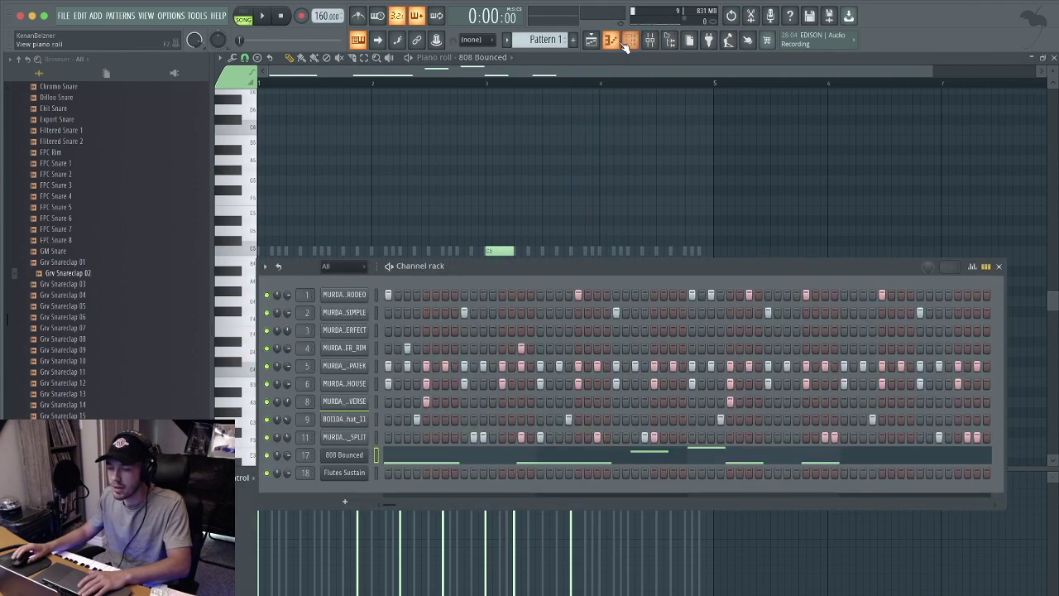
pyautogui.press('space')
pyautogui.click(712, 295)
pyautogui.click(730, 295)
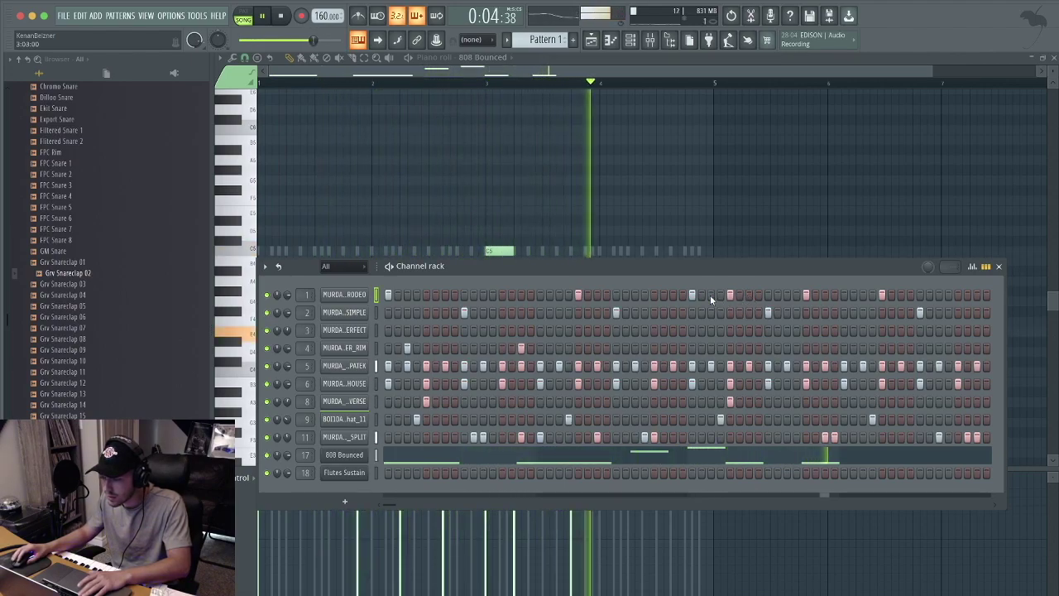
# Reopen the 808 piano roll, lengthen the E4 note at 3:05 to eight steps and start the last E4 at 3:15
pyautogui.click(691, 456)
pyautogui.click(690, 454)
pyautogui.moveTo(543, 333); pyautogui.dragTo(597, 331)
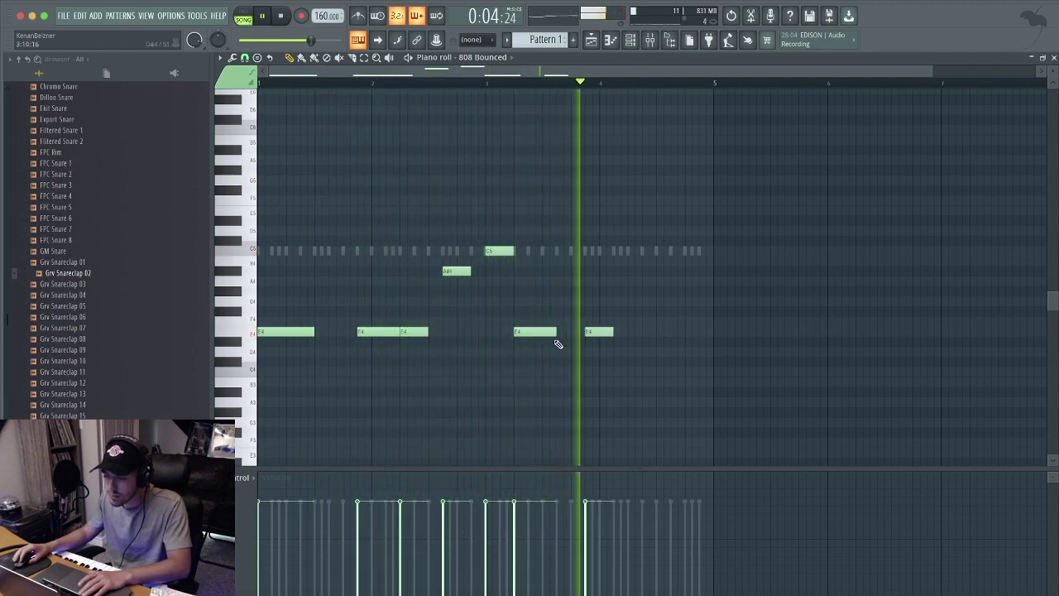
pyautogui.moveTo(556, 343); pyautogui.dragTo(569, 344)
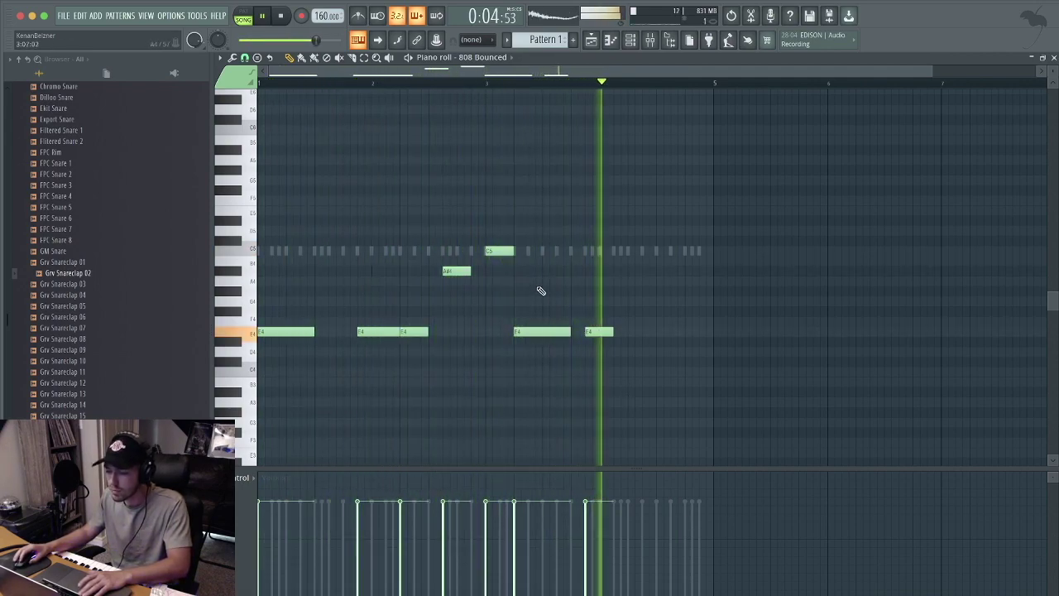
# Fill the 808 line from 3:15 to the end of bar 4 with back-to-back six-step E4 notes, and bring back the channel rack
pyautogui.moveTo(612, 332)
pyautogui.mouseDown()
pyautogui.moveTo(628, 339)
pyautogui.moveTo(628, 326)
pyautogui.mouseUp()
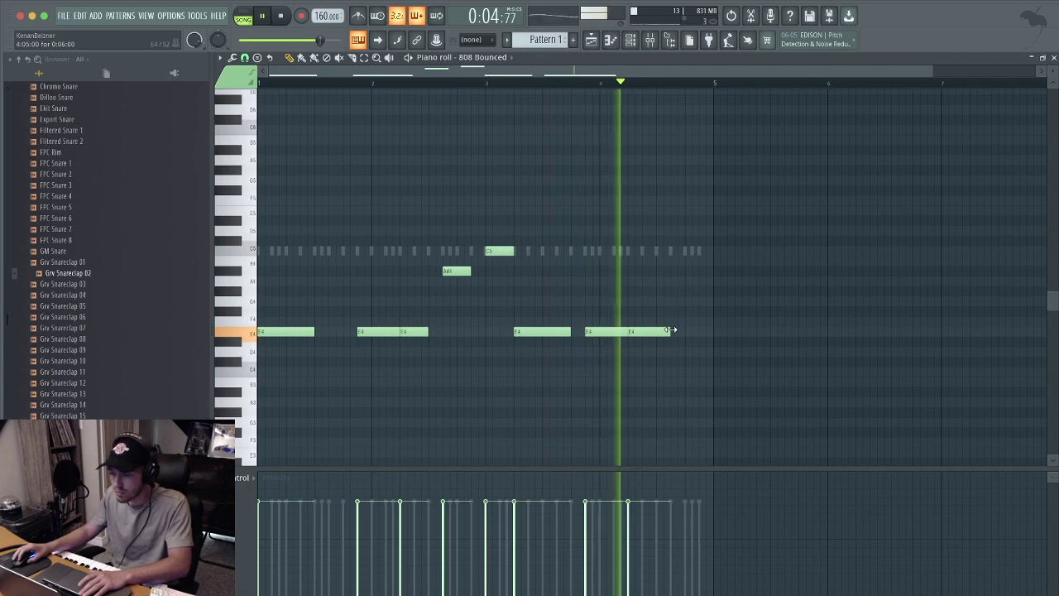
pyautogui.moveTo(679, 333); pyautogui.dragTo(668, 335)
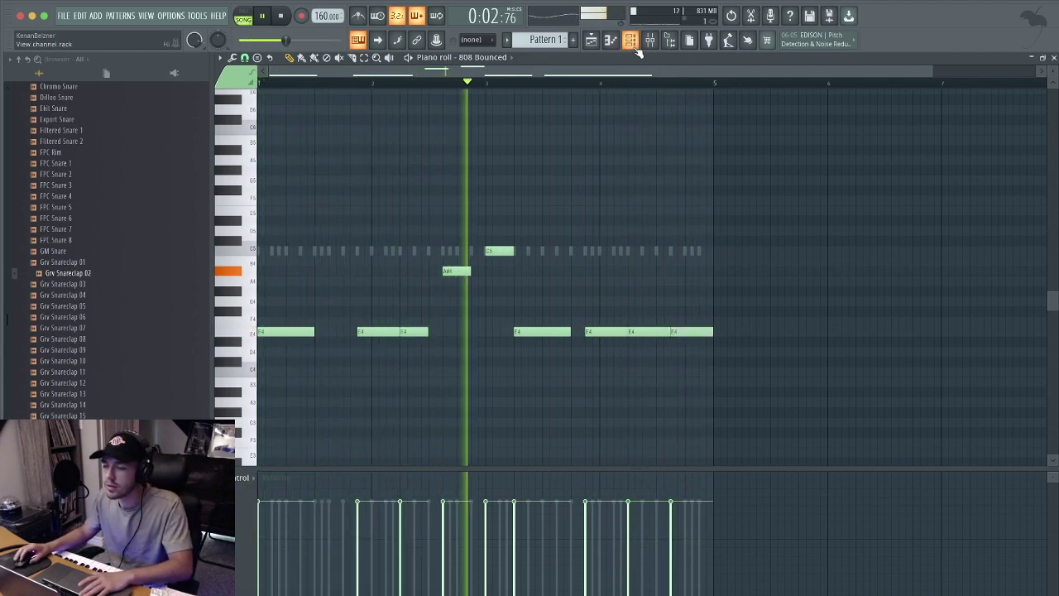
pyautogui.press('F6')
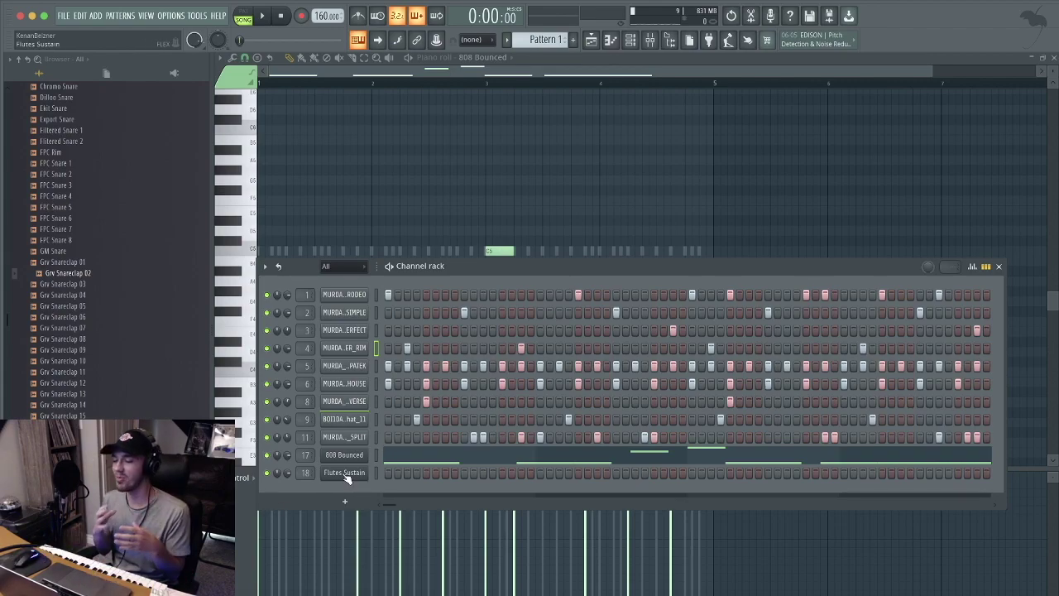
# Reopen the 808 notes and extend the E4 at 2:05 and the A#4 at 2:11 together to six steps each
pyautogui.click(482, 465)
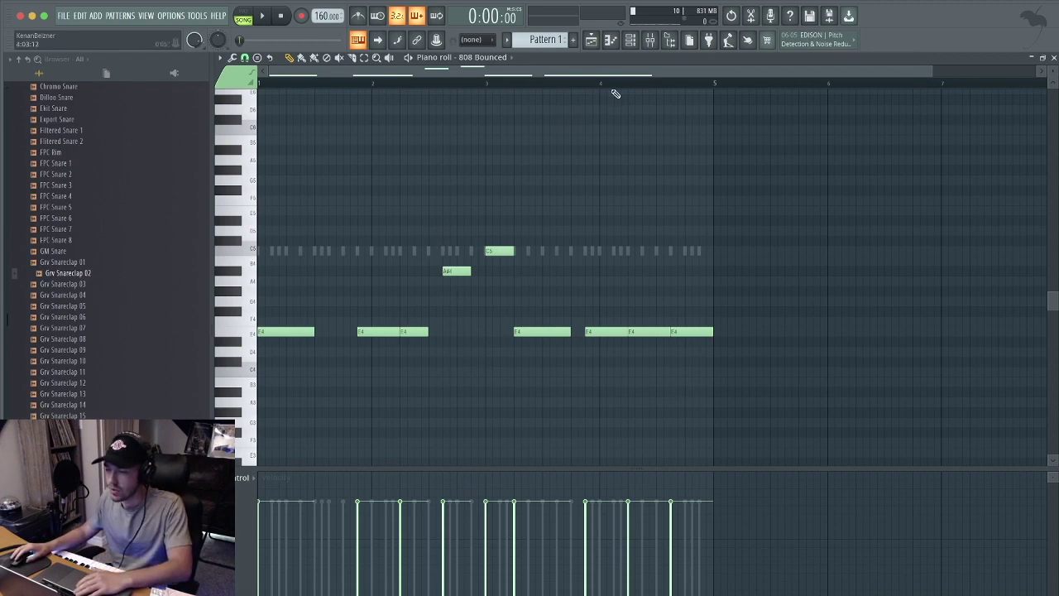
pyautogui.press('space')
pyautogui.moveTo(414, 248); pyautogui.dragTo(480, 455)
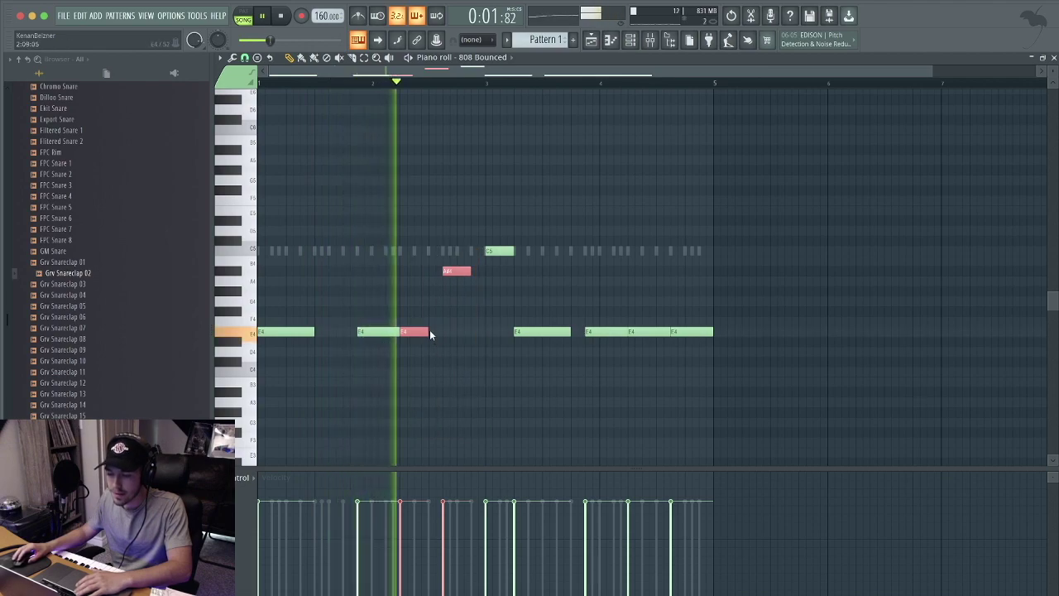
pyautogui.moveTo(429, 333); pyautogui.dragTo(440, 347)
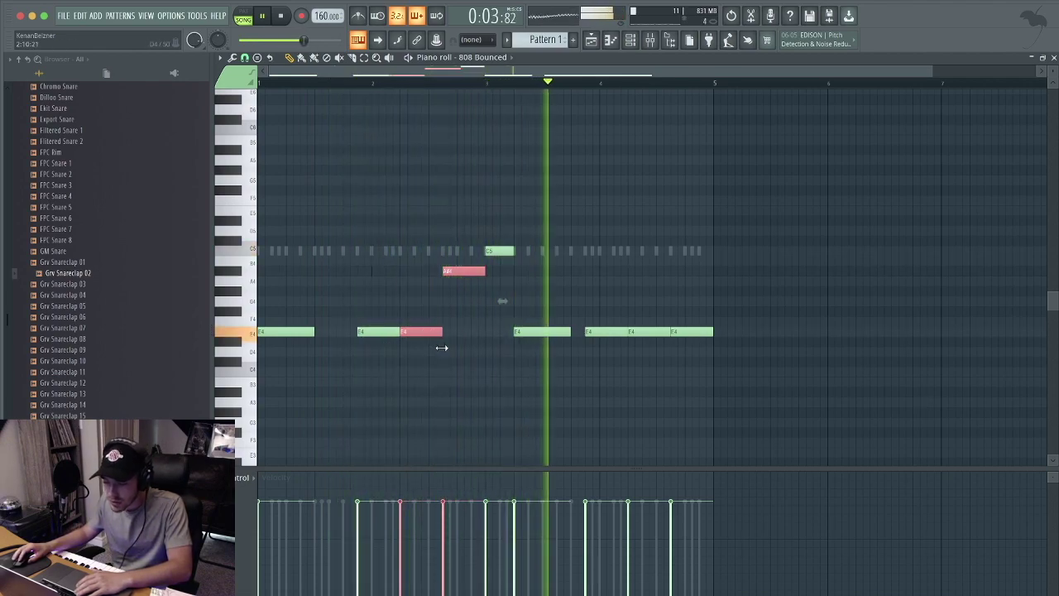
# Extend the E4 at 3:05 to ten steps, up to the next note, and shorten all the 808 notes very slightly together
pyautogui.click(569, 333)
pyautogui.moveTo(571, 335); pyautogui.dragTo(583, 336)
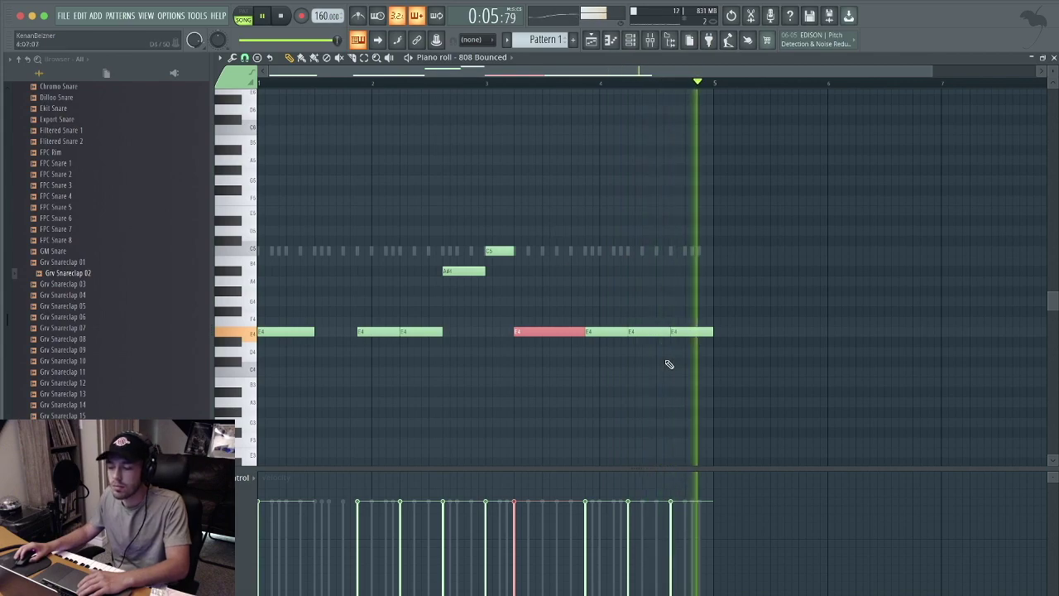
pyautogui.hotkey('ctrl', 'a')
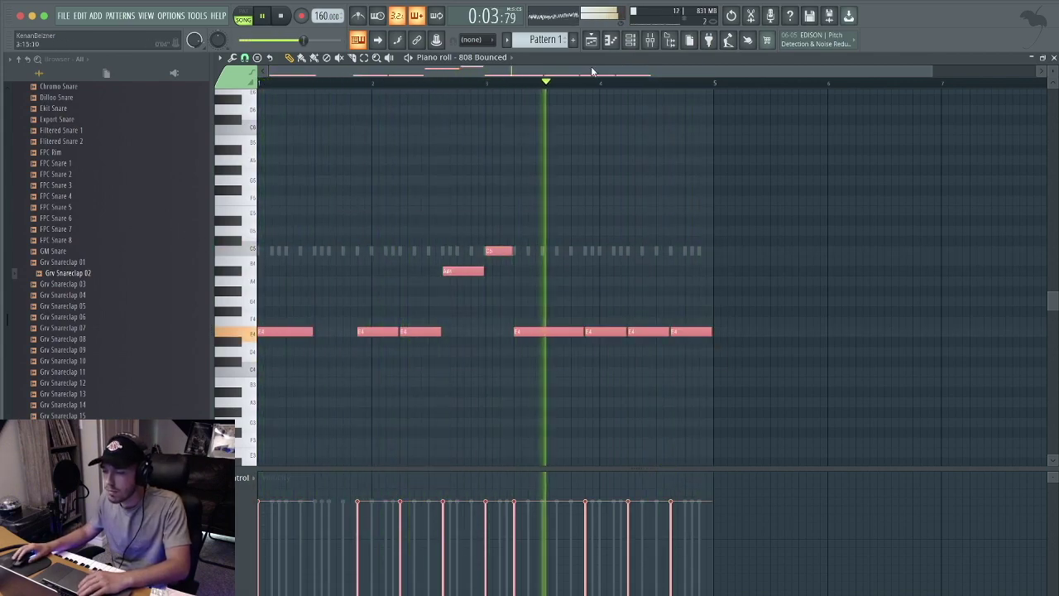
# Open the Flutes Sustain piano roll and place four-step notes E5 at 1:01 and A#5 at 1:05
pyautogui.click(631, 41)
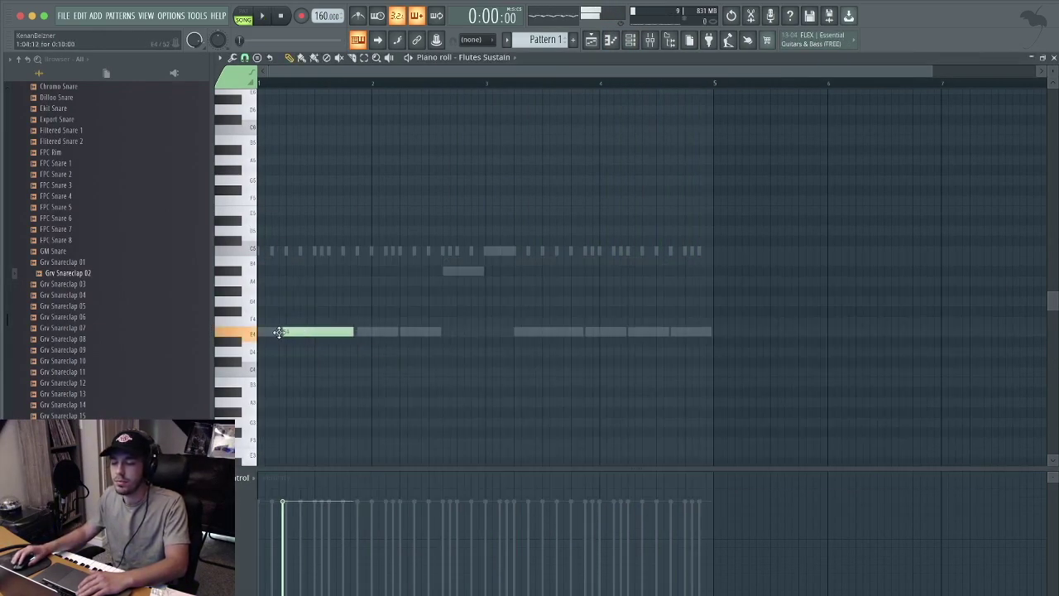
pyautogui.scroll(3, 283, 241)
pyautogui.click(284, 245)
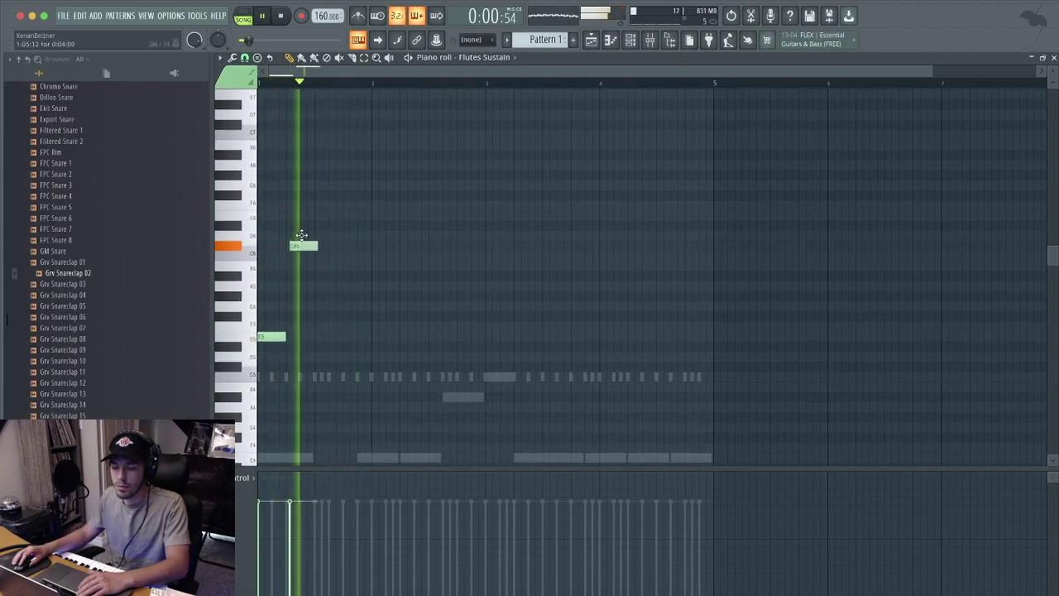
pyautogui.moveTo(297, 250); pyautogui.dragTo(298, 277)
# Add a two-step A5 slide note at 1:09 and lengthen the A#5 at 1:05 to eight steps
pyautogui.click(322, 287)
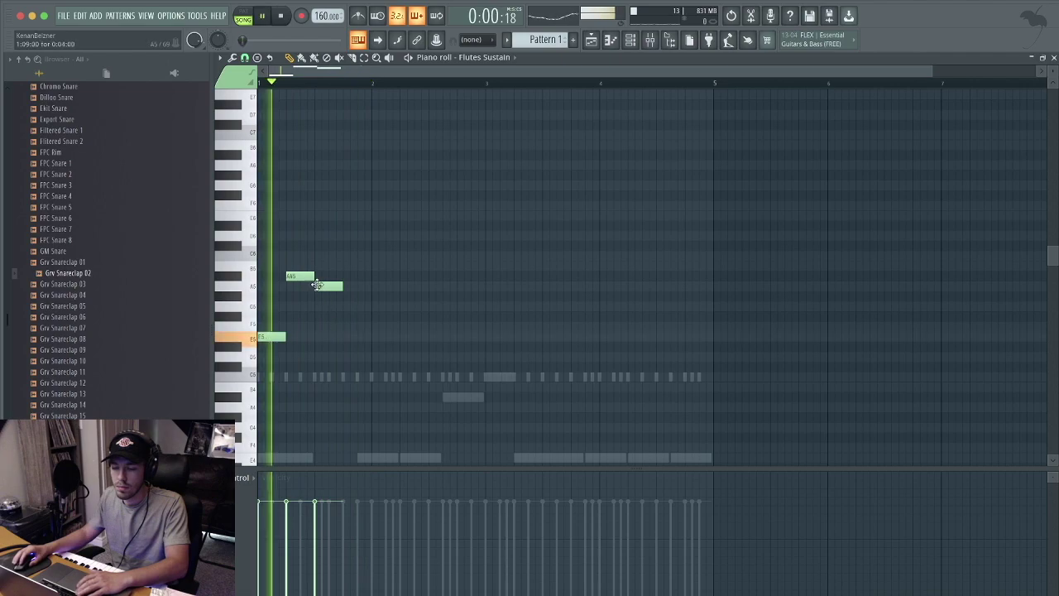
pyautogui.moveTo(315, 276); pyautogui.dragTo(329, 312)
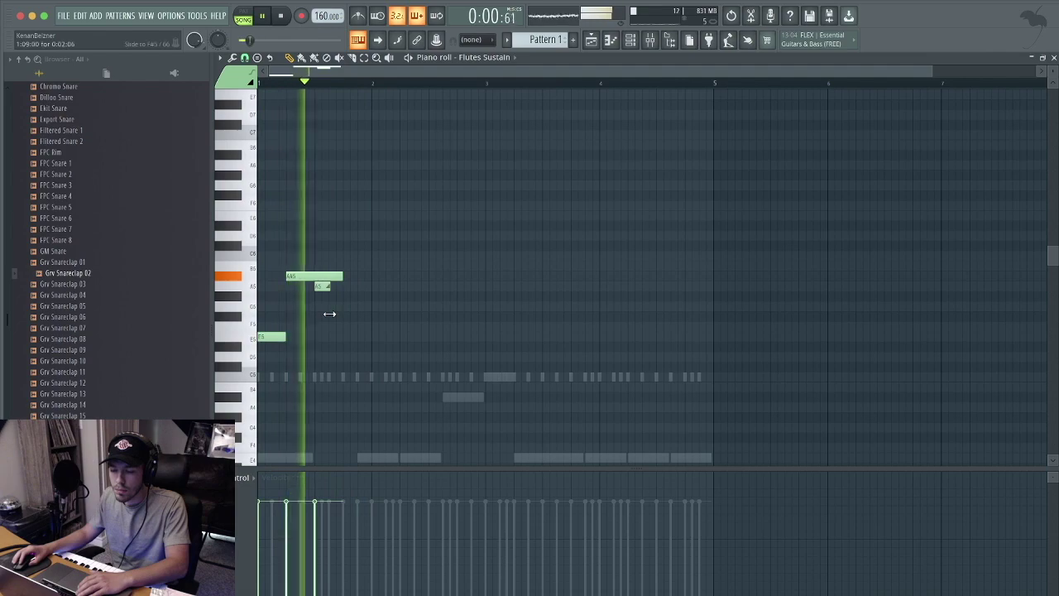
pyautogui.press('space')
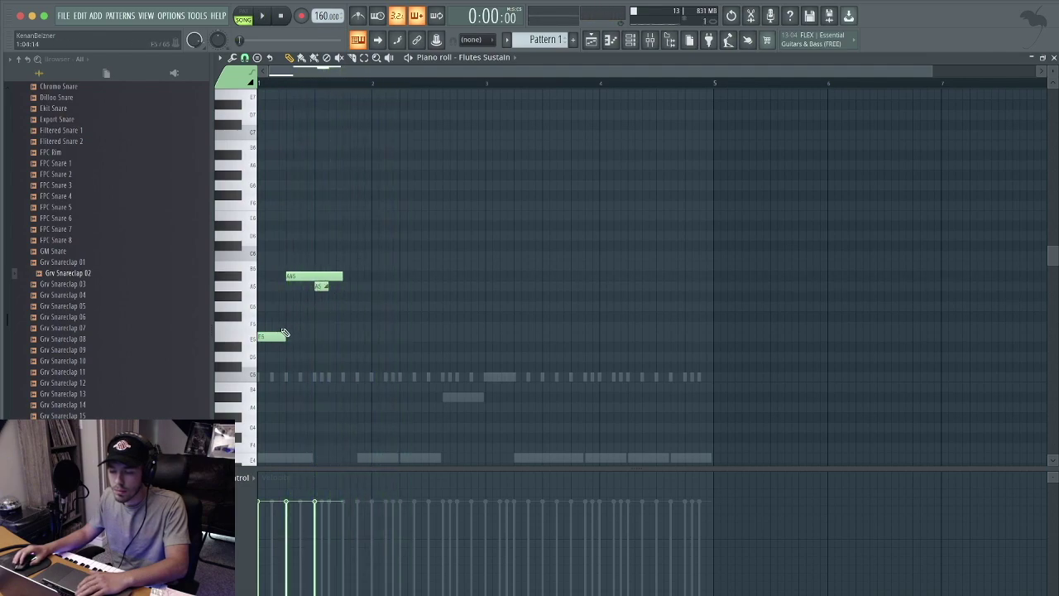
# Add two-step flute notes C6 at 2:01 and A#5 at 2:03, and try the first one a semitone higher
pyautogui.press('space')
pyautogui.click(380, 217)
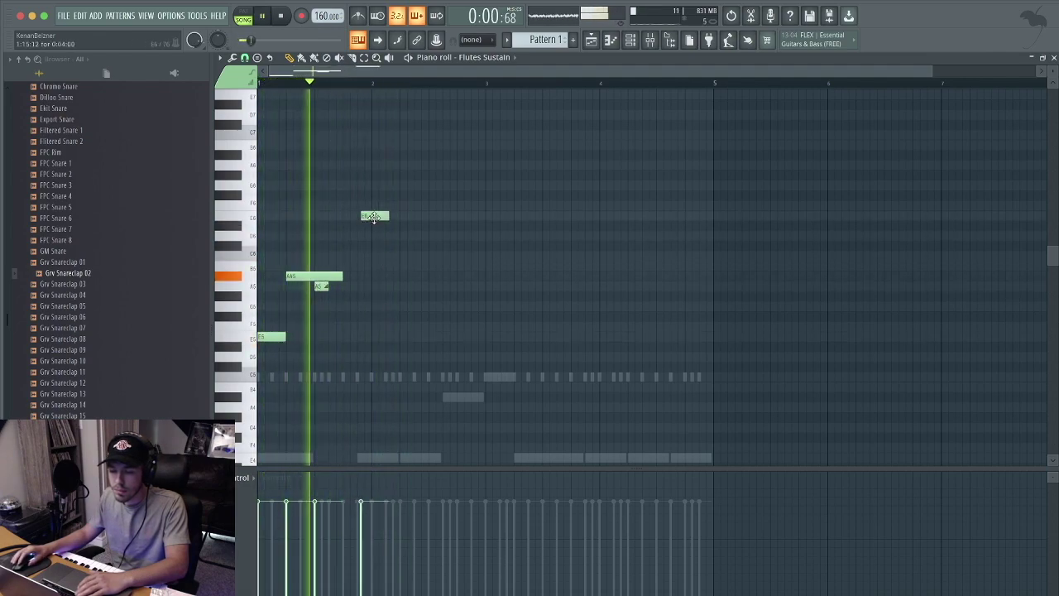
pyautogui.press('space')
pyautogui.moveTo(389, 218); pyautogui.dragTo(390, 281)
pyautogui.click(389, 267)
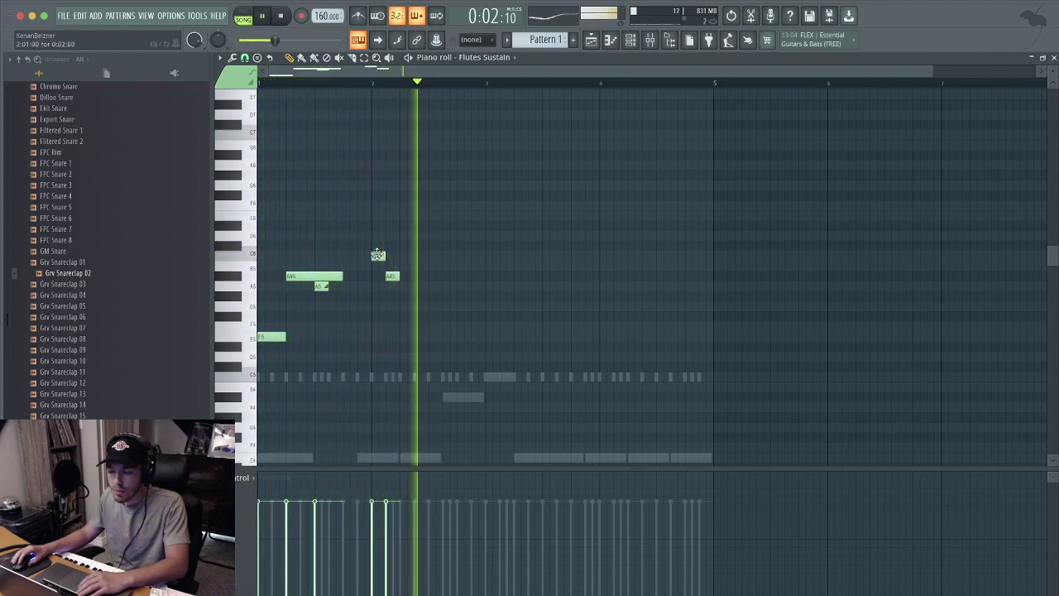
pyautogui.moveTo(379, 242); pyautogui.dragTo(377, 245)
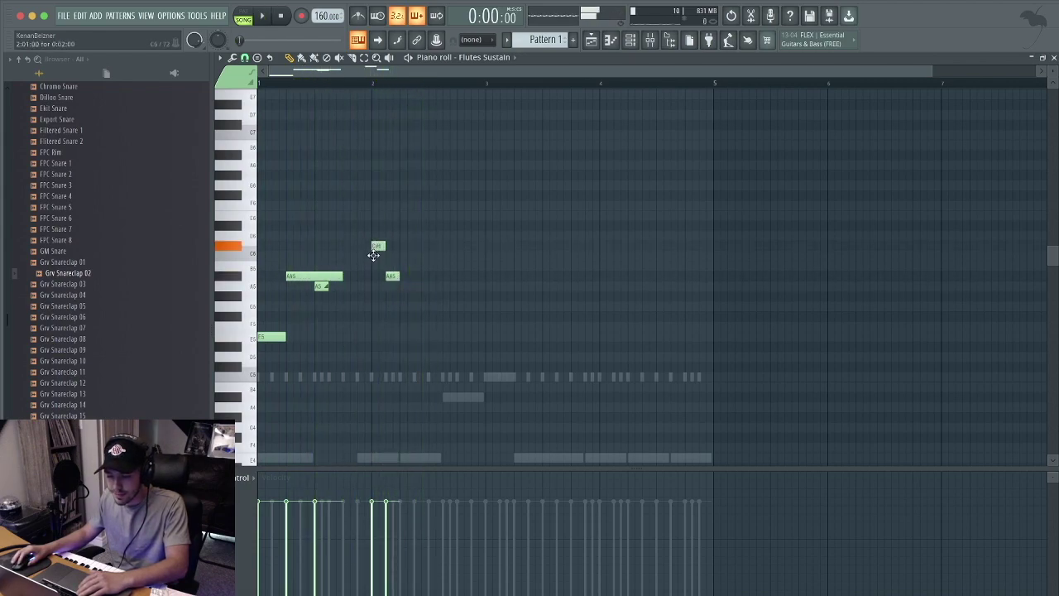
# Continue the flute phrase with a four-step A5 at 2:05, removing the extra trial note at 2:09
pyautogui.press('space')
pyautogui.moveTo(413, 288); pyautogui.dragTo(427, 287)
pyautogui.click(430, 297)
pyautogui.moveTo(438, 296); pyautogui.dragTo(439, 285)
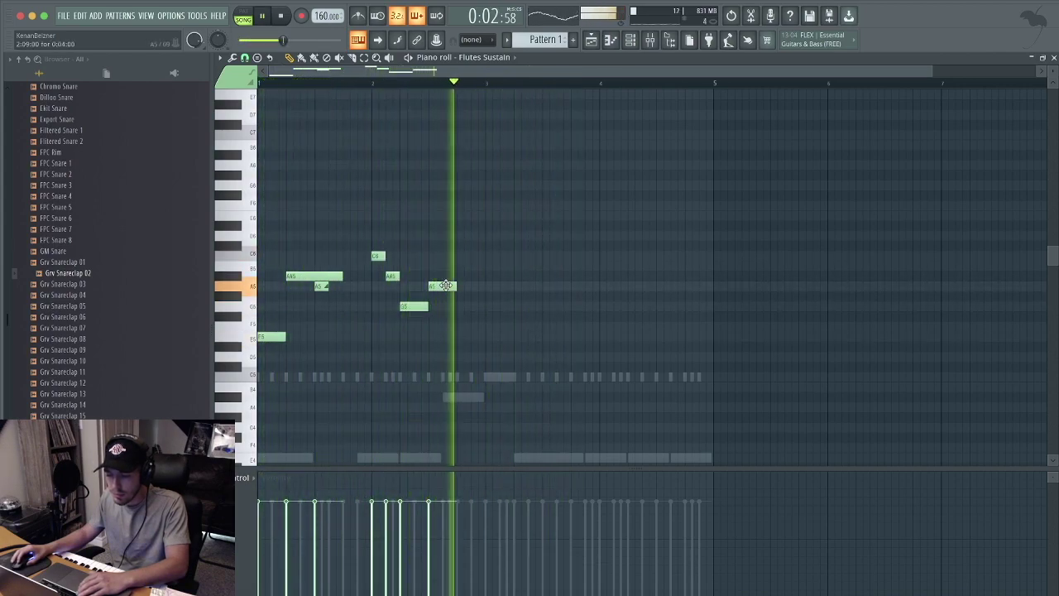
pyautogui.moveTo(414, 306); pyautogui.dragTo(414, 286)
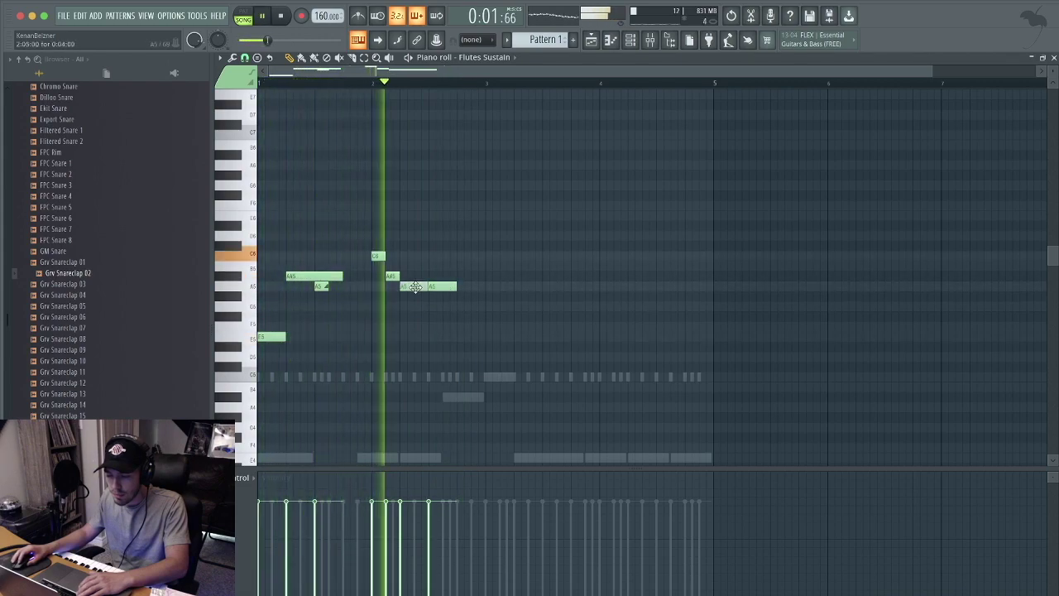
pyautogui.rightClick(440, 288)
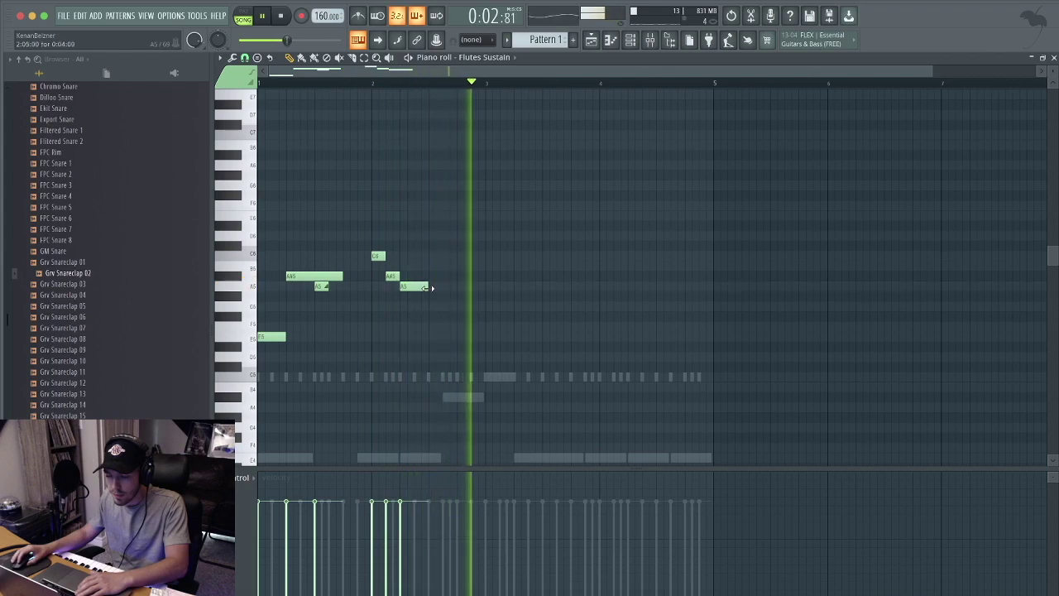
# Rework the bar 2 flute phrase to descend from D6 at 2:01 through C6 at 2:03 and A#5 at 2:05 to A5 at 2:09
pyautogui.press('space')
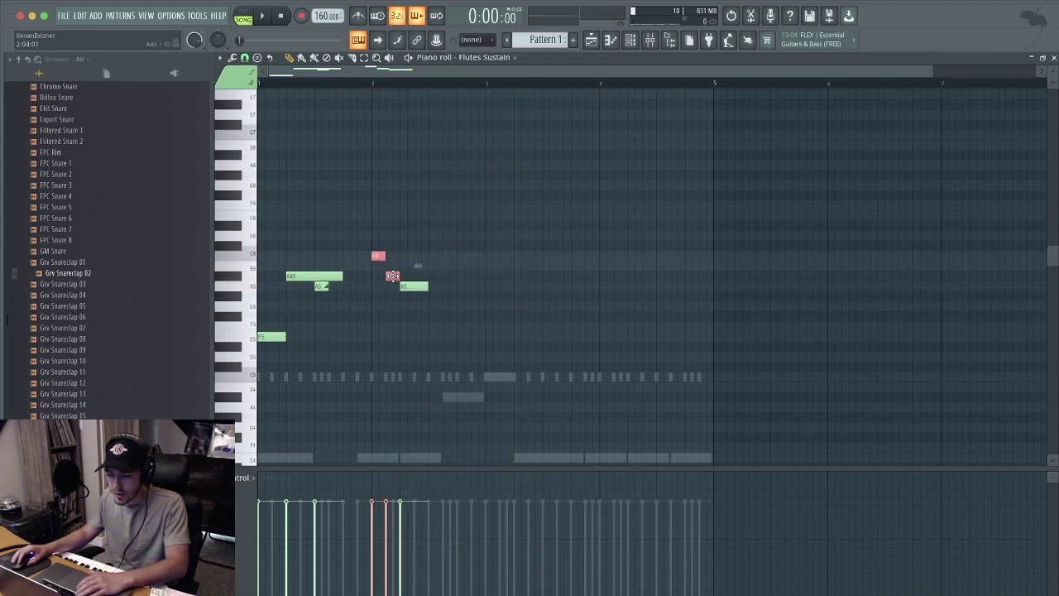
pyautogui.moveTo(417, 288); pyautogui.dragTo(408, 275)
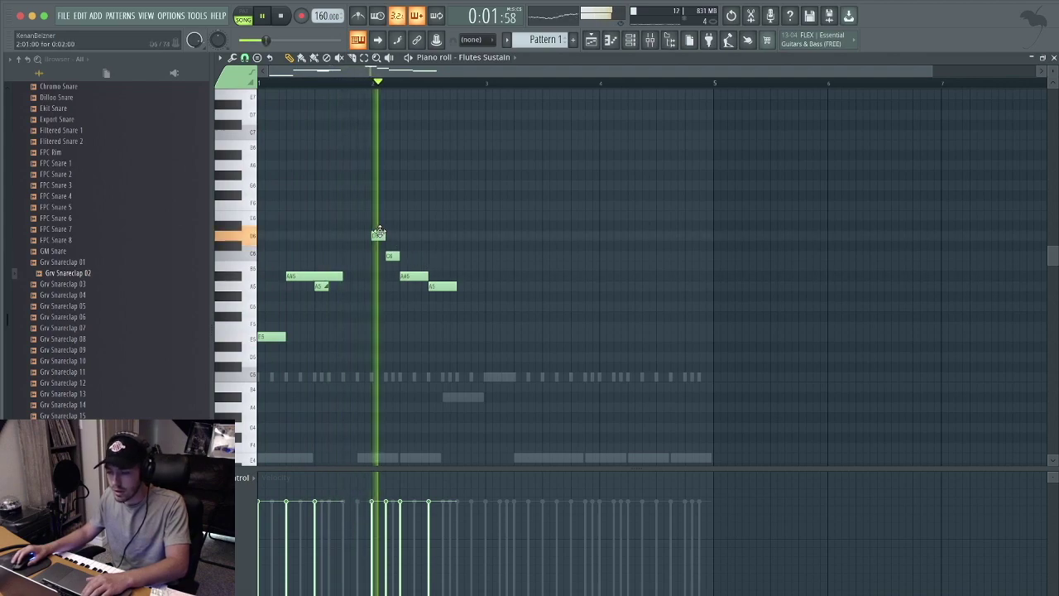
pyautogui.moveTo(379, 234); pyautogui.dragTo(380, 225)
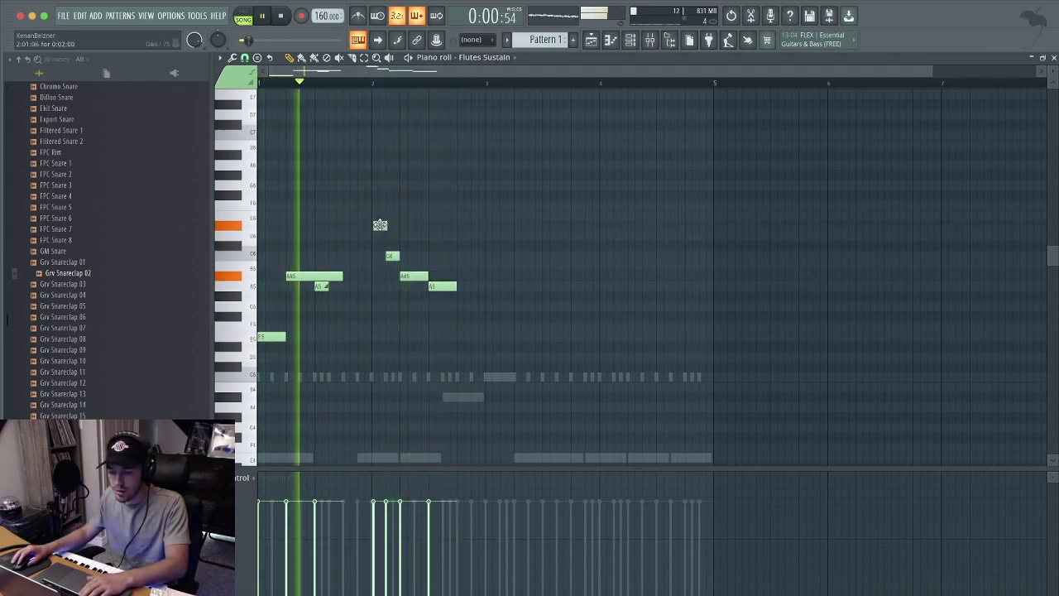
pyautogui.moveTo(380, 226); pyautogui.dragTo(378, 239)
pyautogui.press('space')
pyautogui.press('space')
# Select the whole flute melody and raise it by one octave
pyautogui.moveTo(534, 354); pyautogui.dragTo(214, 203)
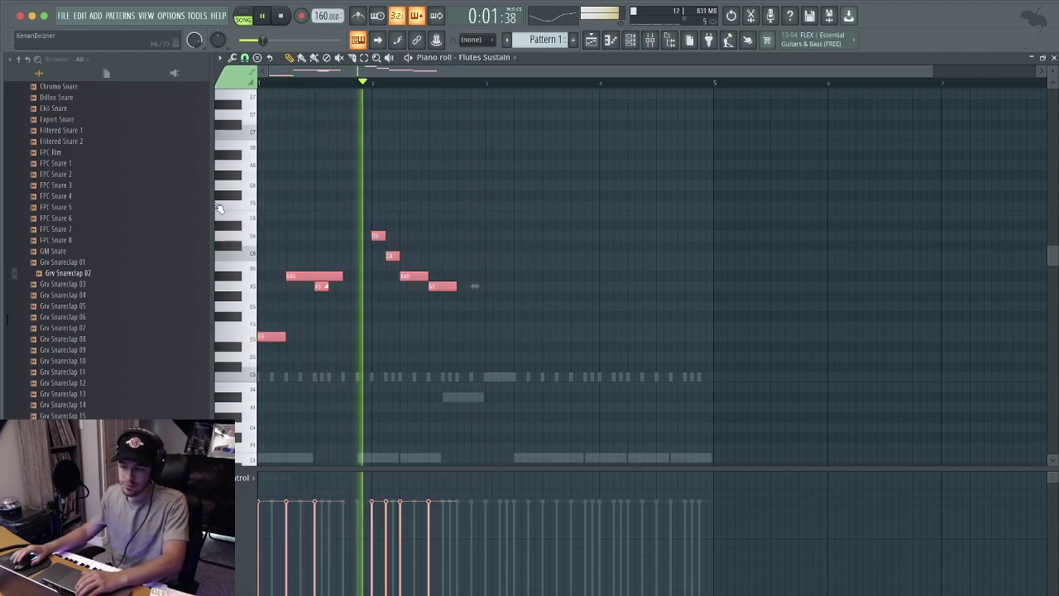
pyautogui.hotkey('ctrl', 'Up')
pyautogui.scroll(8, 344, 277)
pyautogui.scroll(-7, 348, 296)
pyautogui.scroll(3, 348, 296)
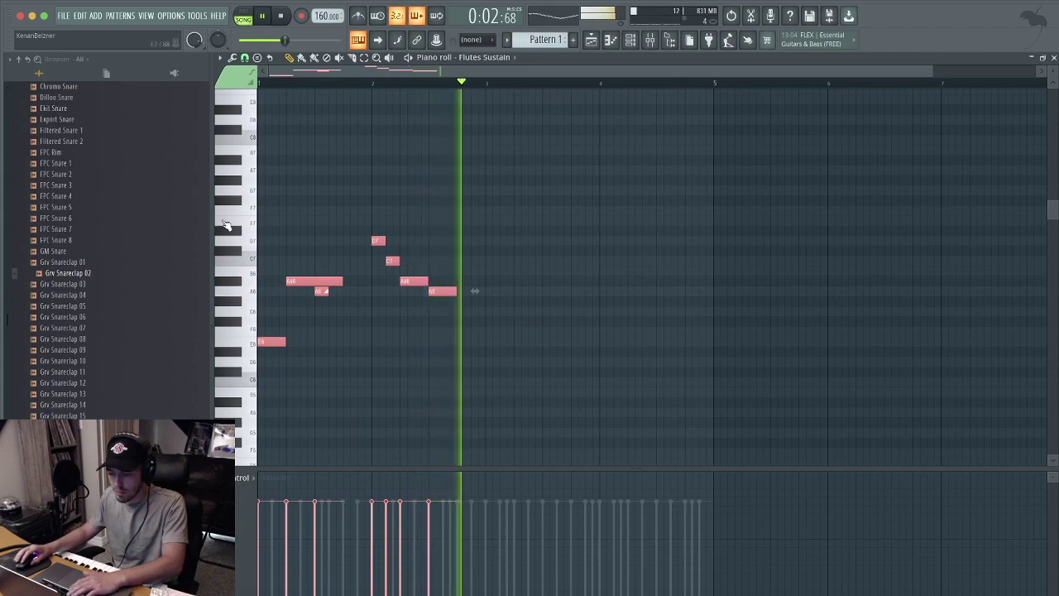
# Duplicate the two-bar flute melody into bars 3 and 4
pyautogui.hotkey('ctrl', 'b')
pyautogui.press('space')
pyautogui.moveTo(488, 346); pyautogui.dragTo(496, 346)
pyautogui.press('space')
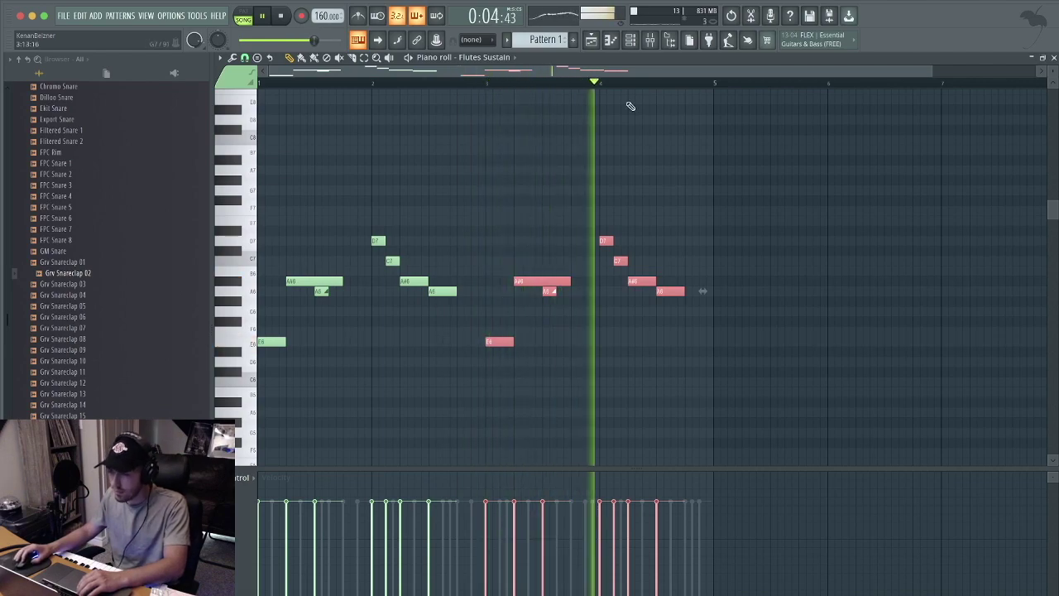
# Return to the playlist and split Pattern 1 by channel into separate patterns
pyautogui.click(630, 42)
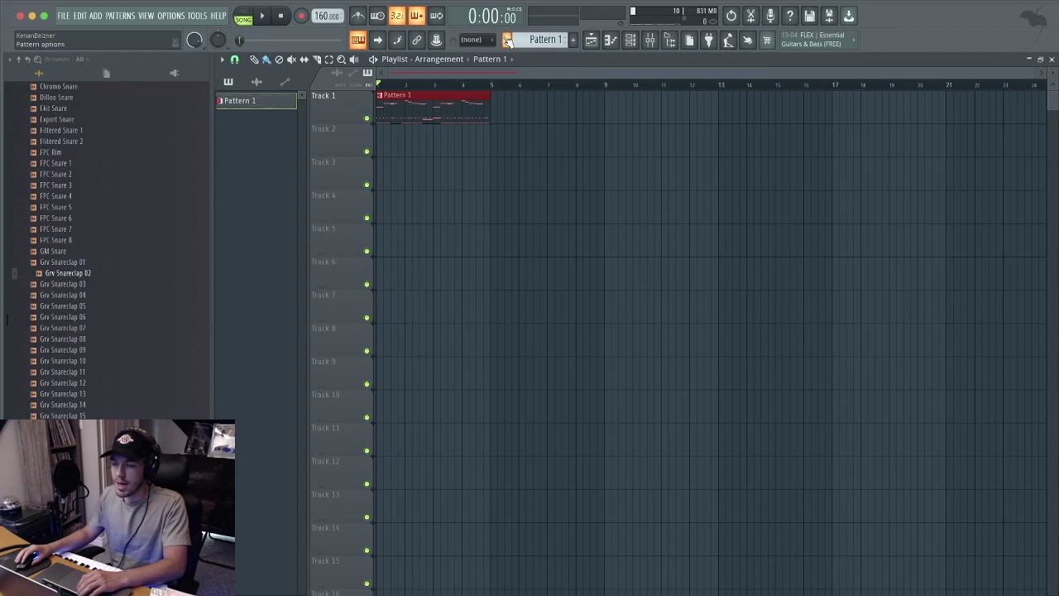
pyautogui.doubleClick(450, 106)
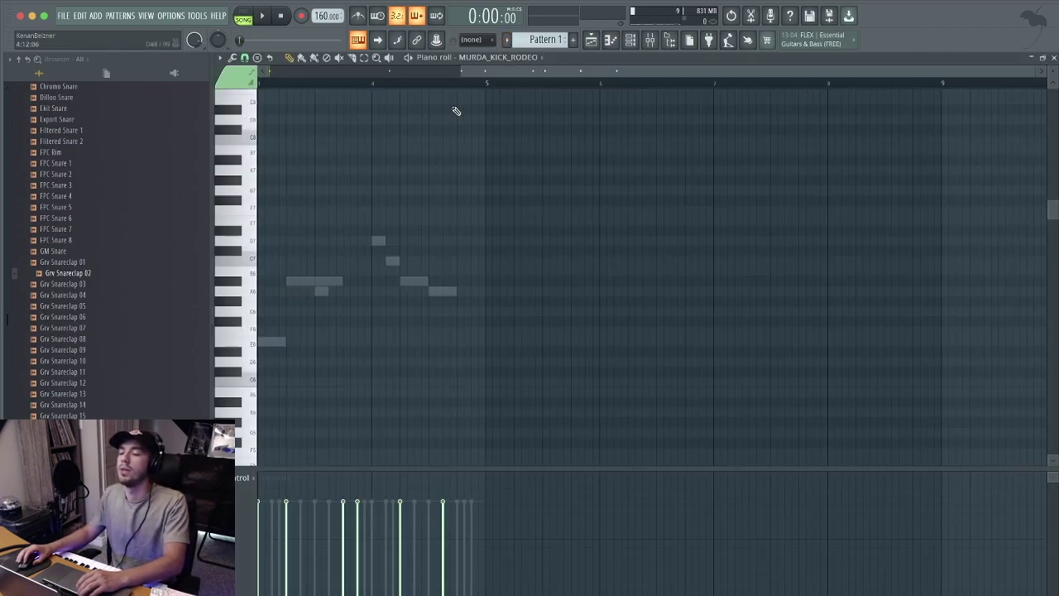
pyautogui.click(630, 41)
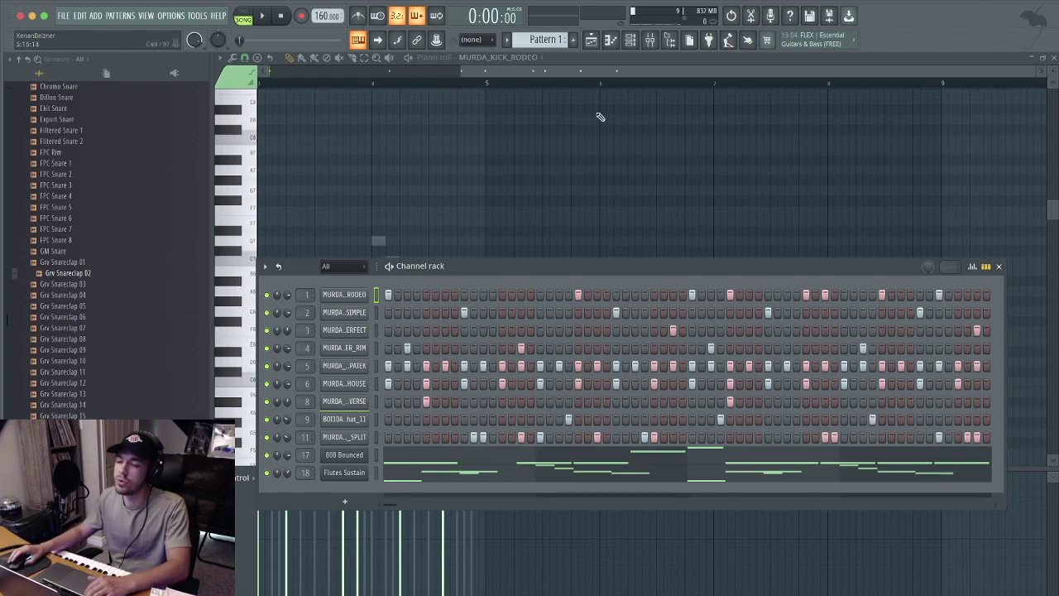
pyautogui.click(591, 42)
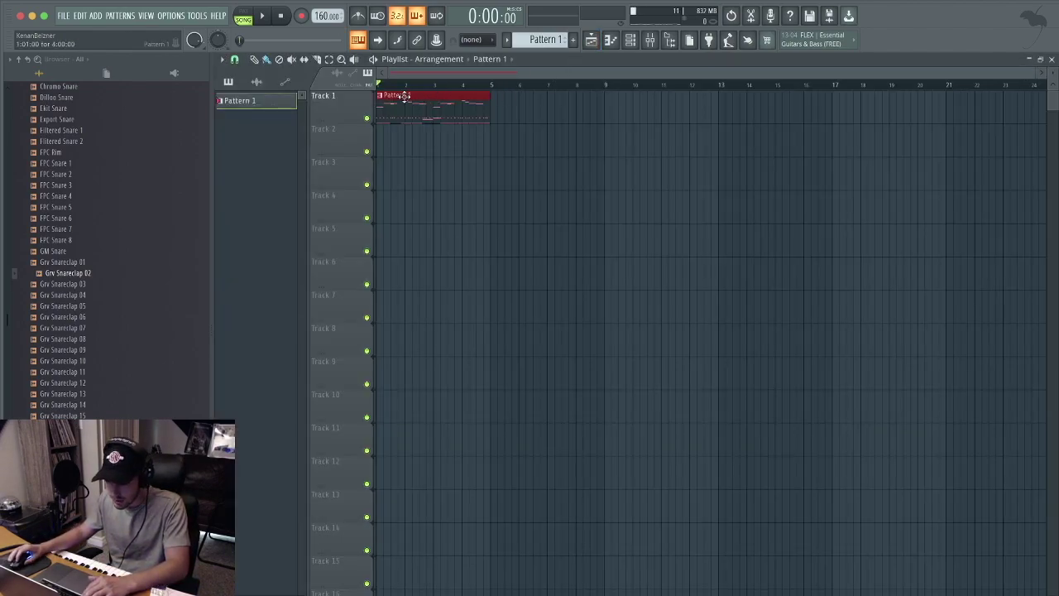
pyautogui.click(507, 41)
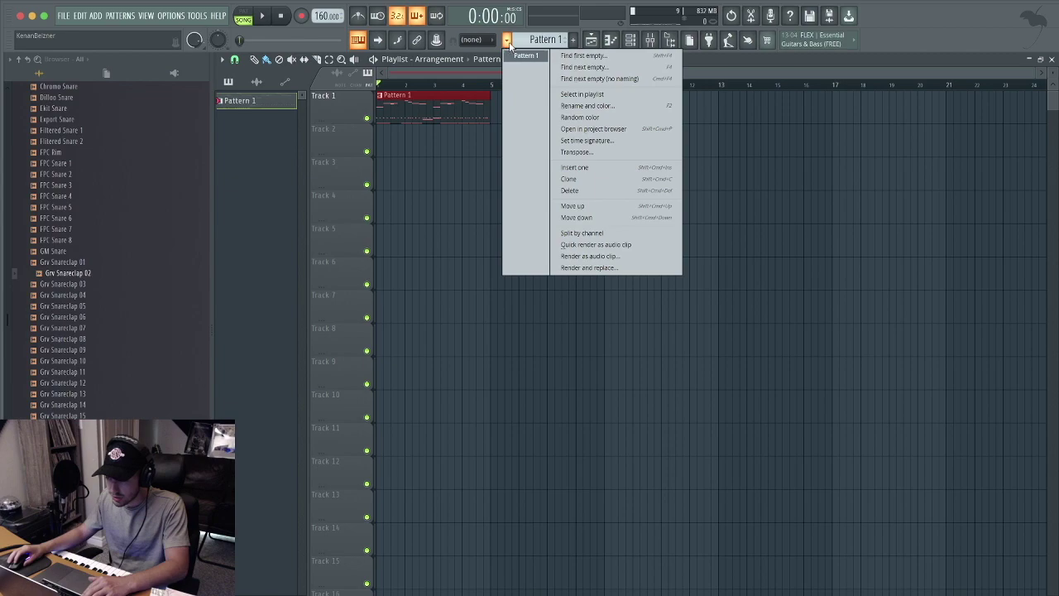
pyautogui.click(609, 234)
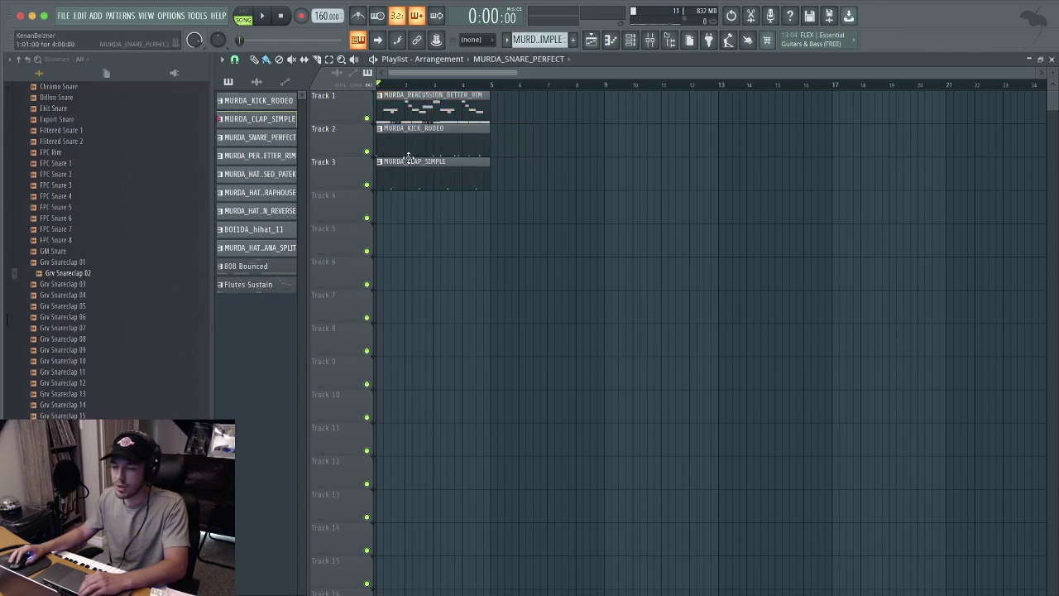
# Lay out the split clips one per track on consecutive tracks 1 to 11, all starting at bar 5
pyautogui.moveTo(397, 207); pyautogui.dragTo(393, 221)
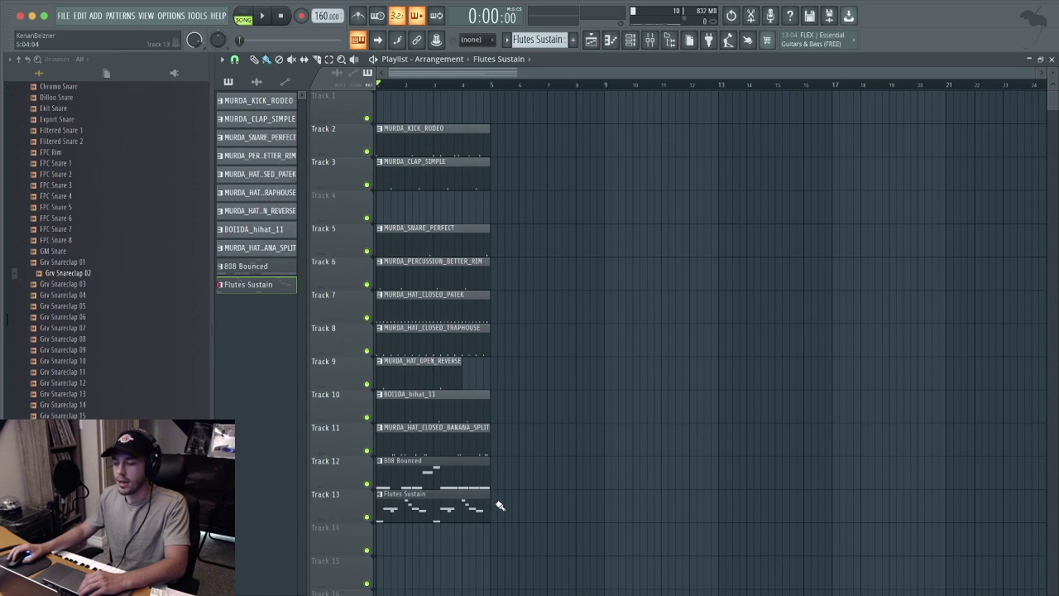
pyautogui.moveTo(499, 504); pyautogui.dragTo(538, 92)
pyautogui.scroll(-1, 535, 93)
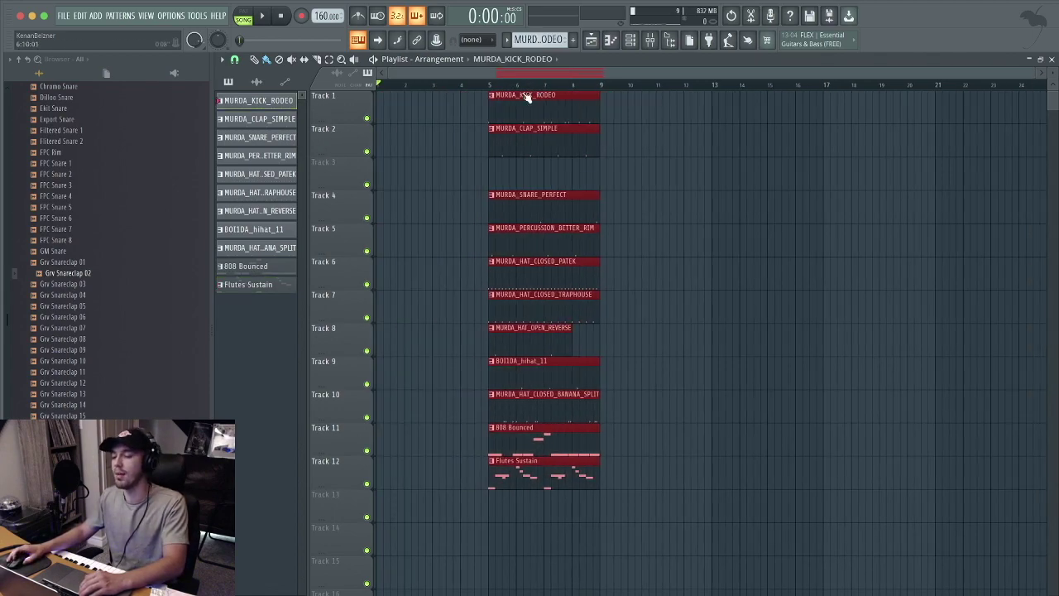
pyautogui.moveTo(500, 195); pyautogui.dragTo(596, 543)
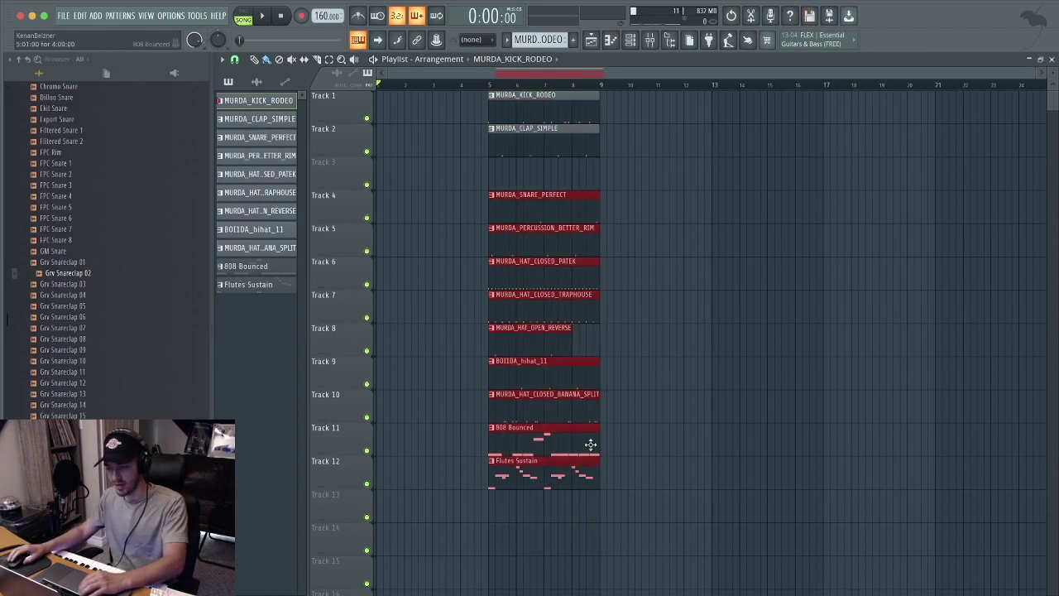
pyautogui.moveTo(558, 196); pyautogui.dragTo(559, 163)
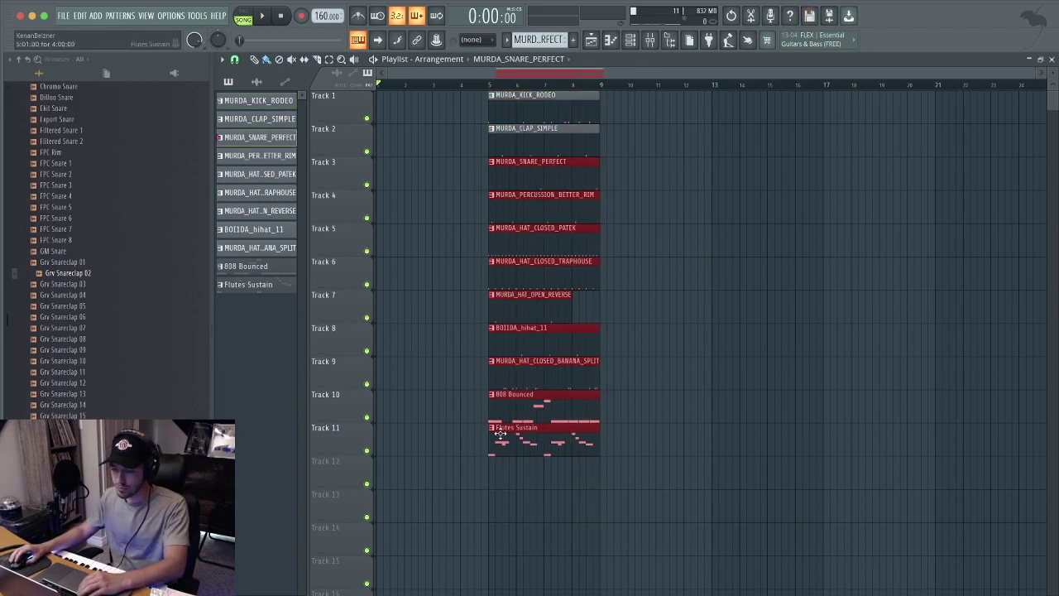
# Place Flutes Sustain clips at bars 1 and 5 on Track 11, and move all the drum clips on tracks 1 to 9 to bar 1
pyautogui.moveTo(501, 434); pyautogui.dragTo(544, 454)
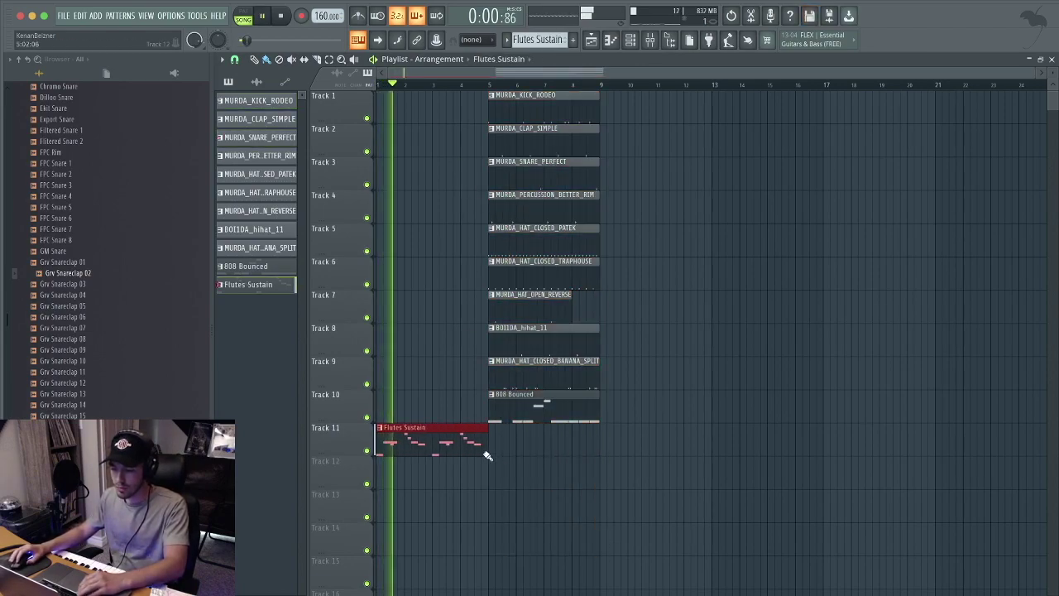
pyautogui.hotkey('ctrl', 'b')
pyautogui.moveTo(525, 91); pyautogui.dragTo(281, 385)
pyautogui.press('space')
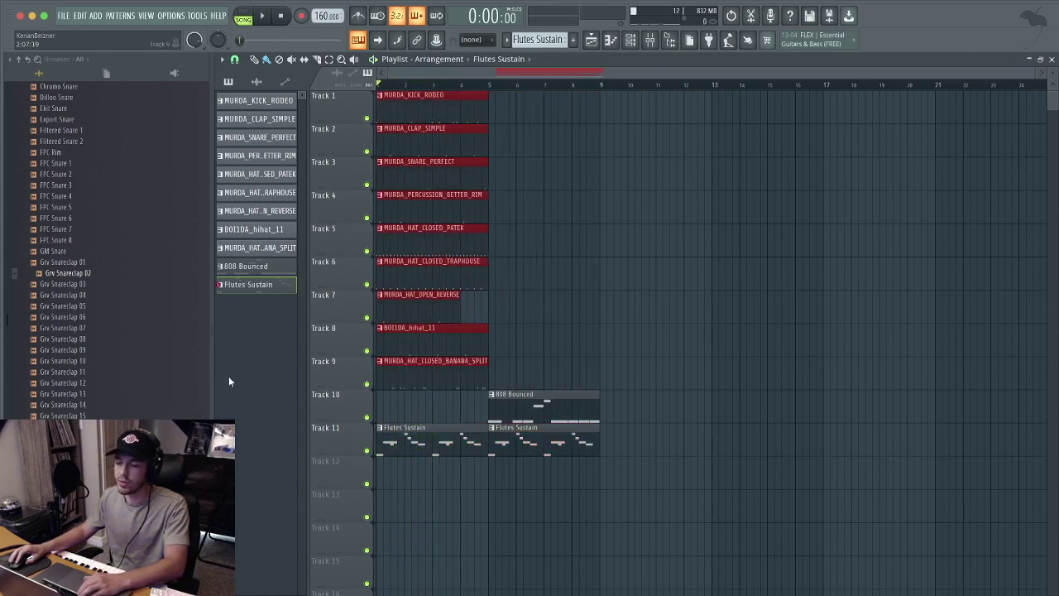
# Duplicate the 808 Bounced and Flutes Sustain clips from bar 5 to bar 9, and select both pairs
pyautogui.moveTo(521, 411); pyautogui.dragTo(542, 378)
pyautogui.press('space')
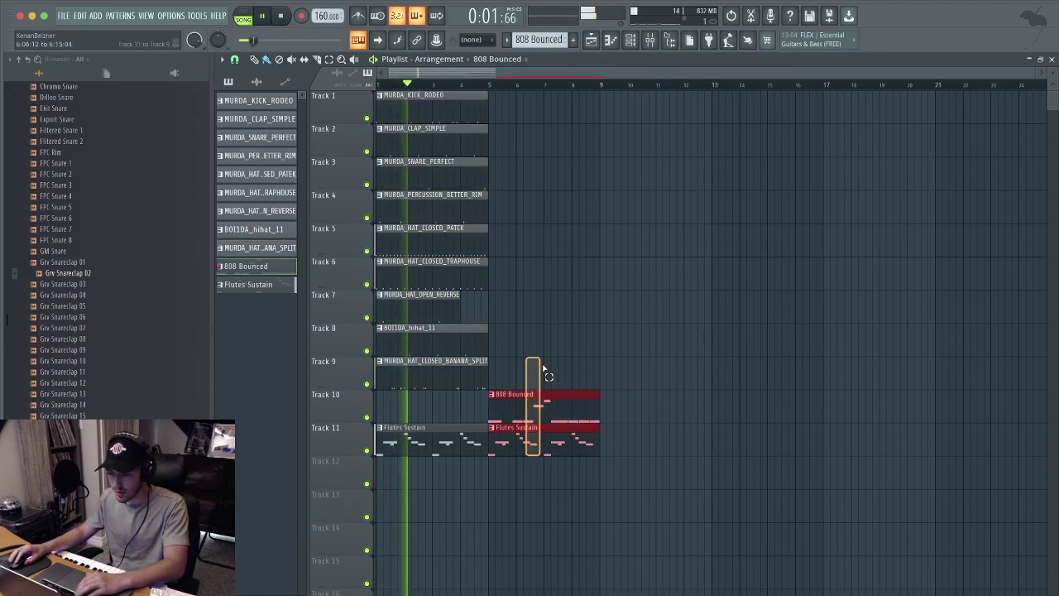
pyautogui.hotkey('ctrl', 'b')
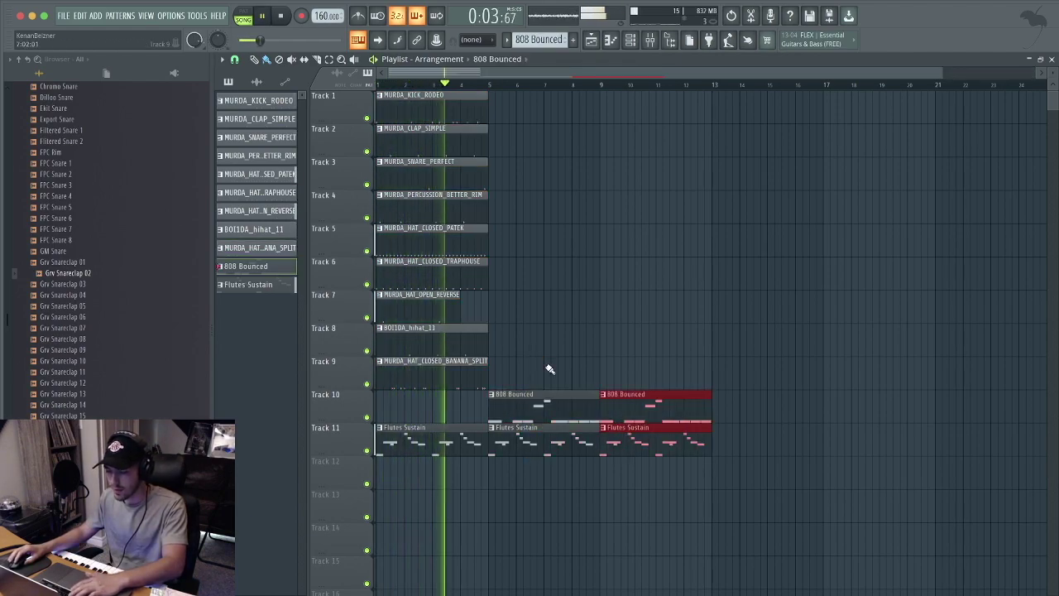
pyautogui.moveTo(559, 401); pyautogui.dragTo(591, 457)
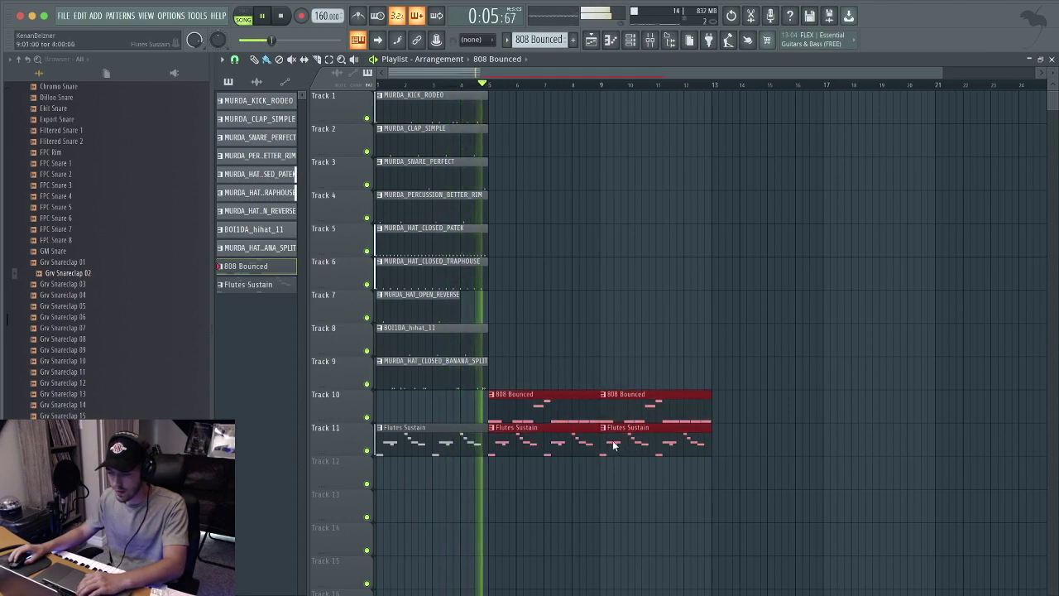
# Open the 808 Bounced notes and lower the last E4, at 4:11, to D4 during playback
pyautogui.doubleClick(554, 403)
pyautogui.scroll(-3, 490, 247)
pyautogui.scroll(-2, 465, 82)
pyautogui.moveTo(635, 359); pyautogui.dragTo(636, 381)
pyautogui.press('space')
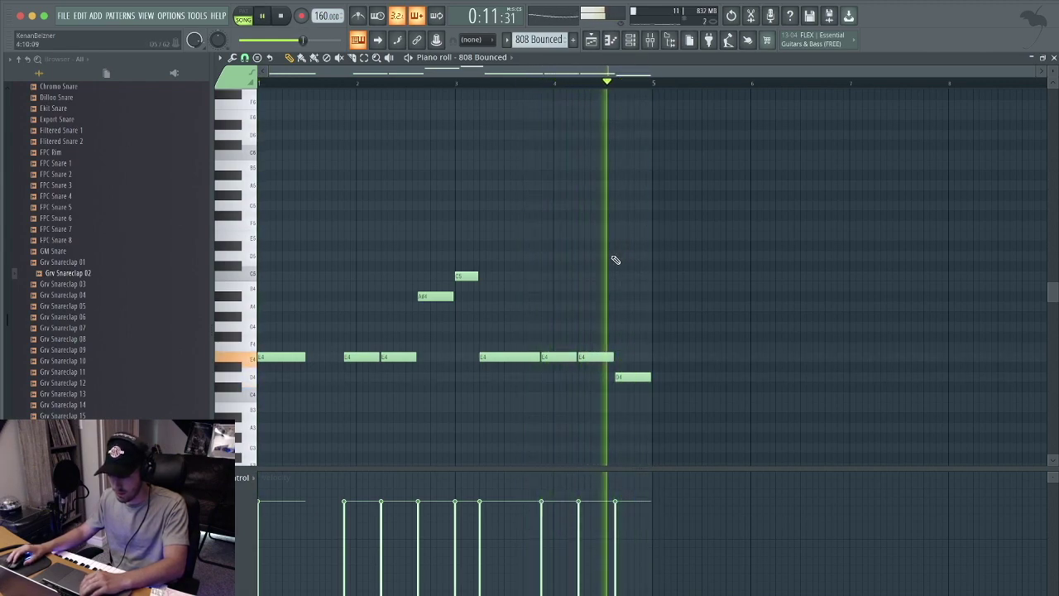
# Return to the playlist and duplicate the bar 1 drum clips on tracks 1 to 9 to bar 13
pyautogui.click(593, 39)
pyautogui.moveTo(732, 479); pyautogui.dragTo(371, 91)
pyautogui.hotkey('ctrl', 'b')
pyautogui.moveTo(554, 106); pyautogui.dragTo(773, 108)
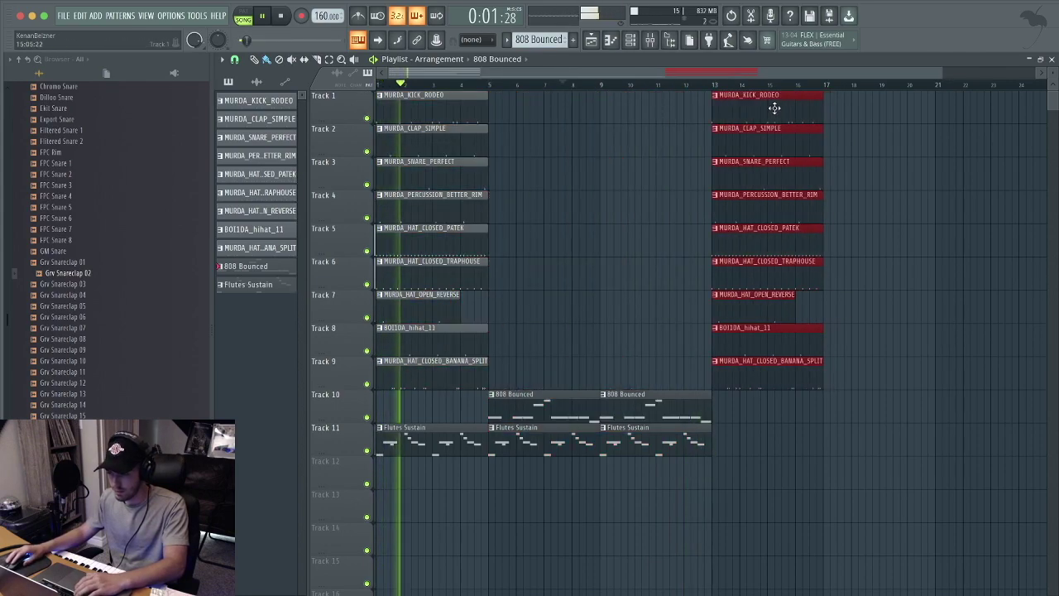
# Duplicate the 808 Bounced and Flutes Sustain clips from bar 9 to bars 13 and 17
pyautogui.click(654, 406)
pyautogui.keyDown('shift'); pyautogui.click(658, 447); pyautogui.keyUp('shift')
pyautogui.hotkey('ctrl', 'b')
pyautogui.hotkey('ctrl', 'b')
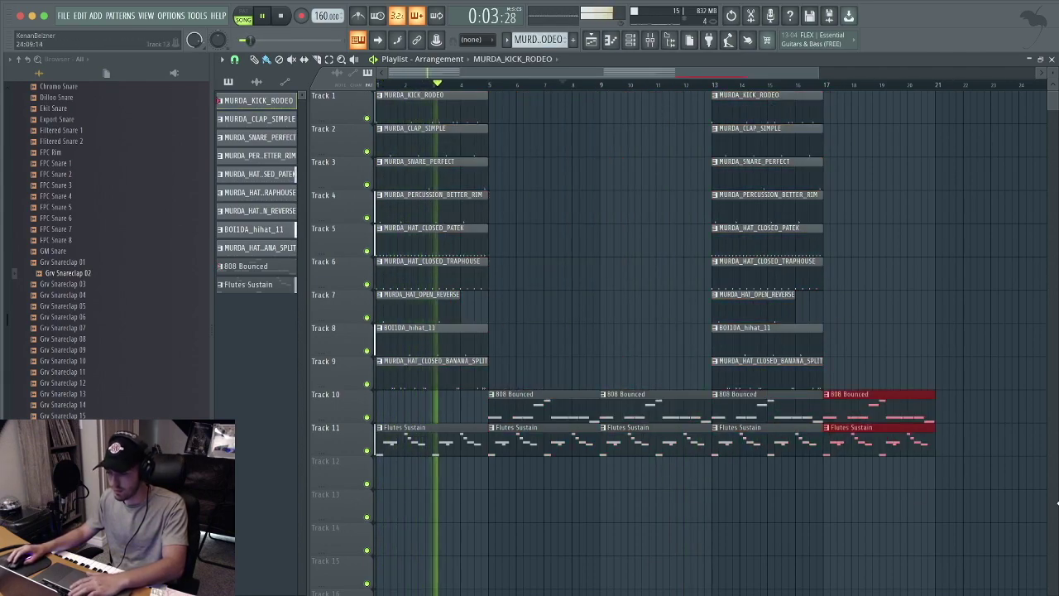
# Extend the full arrangement to bar 29 by duplicating the drum clips to bars 17, 21 and 25, and the 808 and flute clips to bars 21 and 25
pyautogui.moveTo(840, 388); pyautogui.dragTo(922, 591)
pyautogui.hotkey('ctrl', 'b')
pyautogui.hotkey('ctrl', 'b')
pyautogui.scroll(-4, 713, 87)
pyautogui.scroll(-3, 743, 290)
pyautogui.scroll(3, 748, 300)
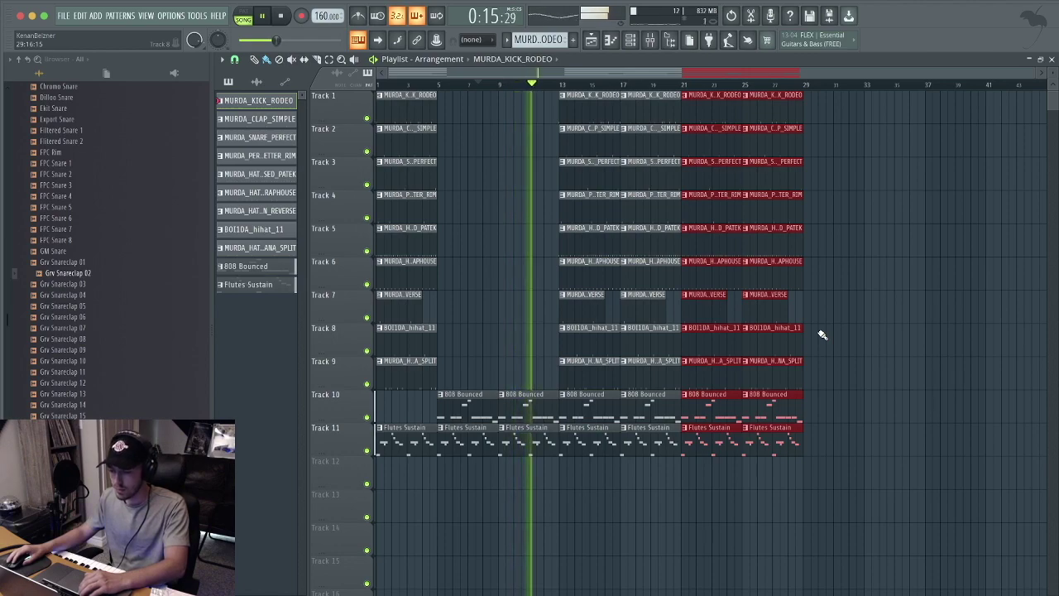
# Place copies of MURDA_HAT_CLOSED_PATEK and MURDA_CLAP_SIMPLE at bars 9 and 5 on their own tracks 5 and 2
pyautogui.click(586, 243)
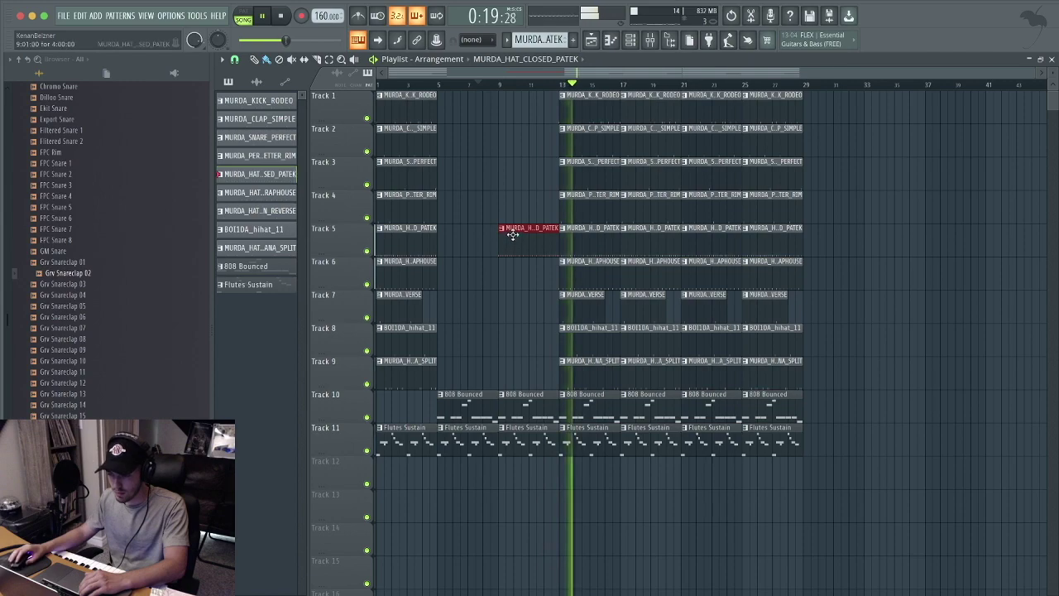
pyautogui.click(494, 86)
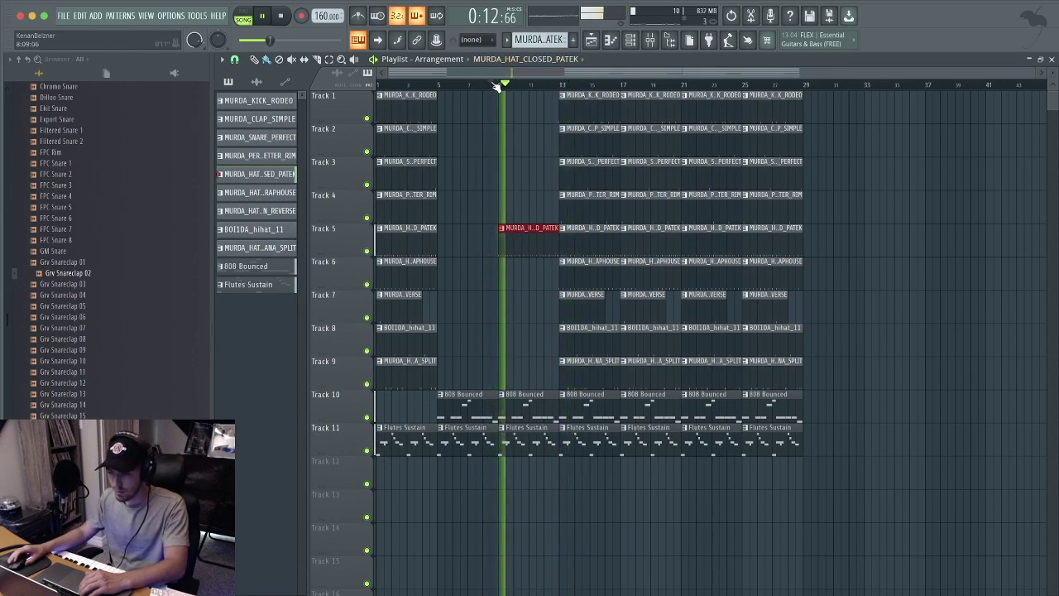
pyautogui.click(568, 139)
pyautogui.click(500, 144)
pyautogui.moveTo(500, 137); pyautogui.dragTo(545, 241)
pyautogui.press('super+c')
pyautogui.press('super+v')
pyautogui.moveTo(418, 155); pyautogui.dragTo(471, 137)
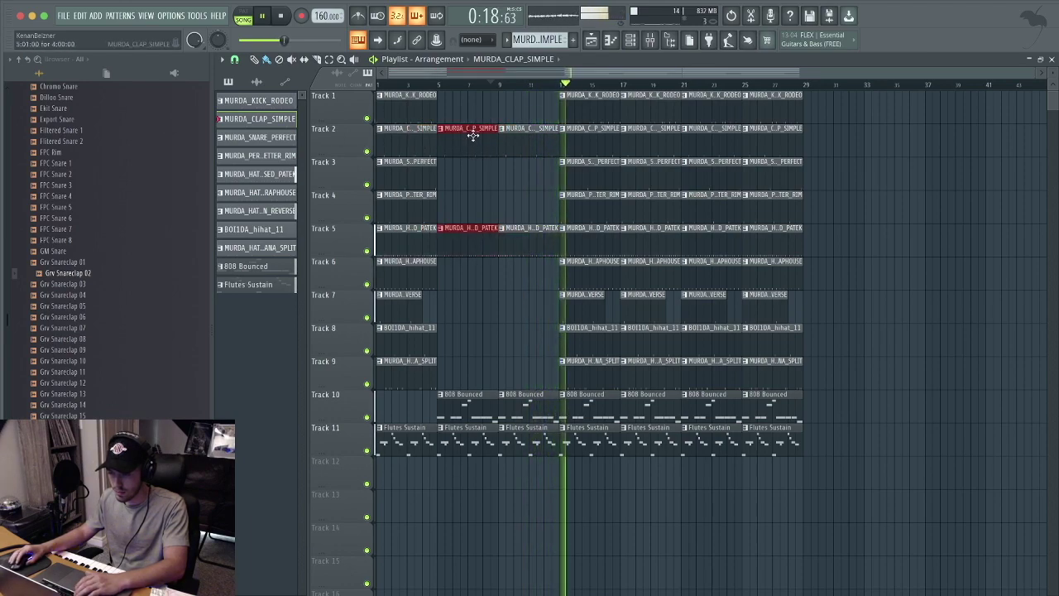
# Shorten the clap and PATEK hat clips at bar 9 so they end about half a bar before bar 13
pyautogui.moveTo(537, 137); pyautogui.dragTo(544, 238)
pyautogui.scroll(3, 555, 87)
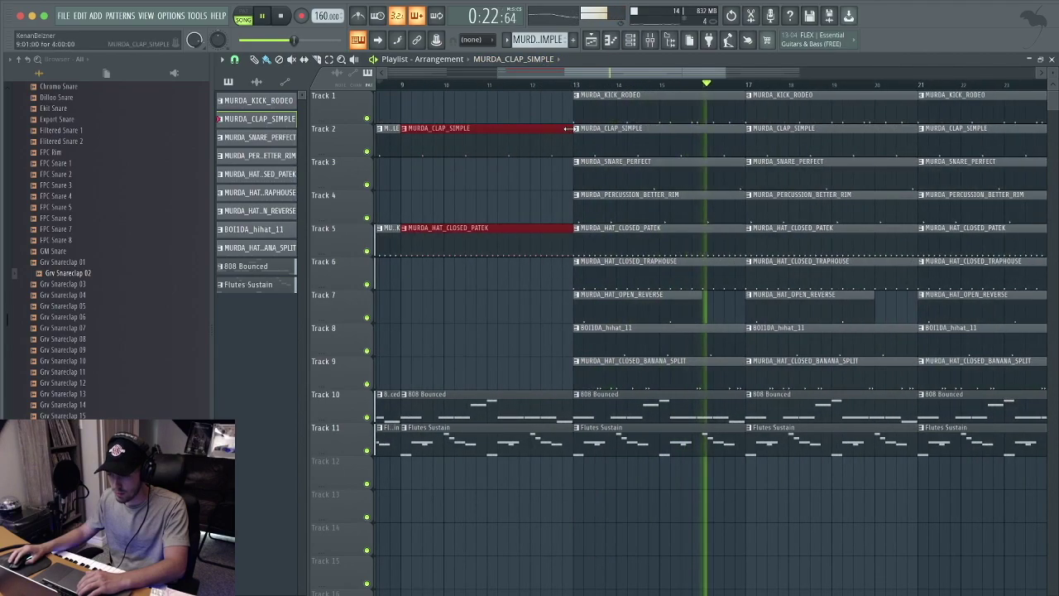
pyautogui.moveTo(568, 130); pyautogui.dragTo(552, 130)
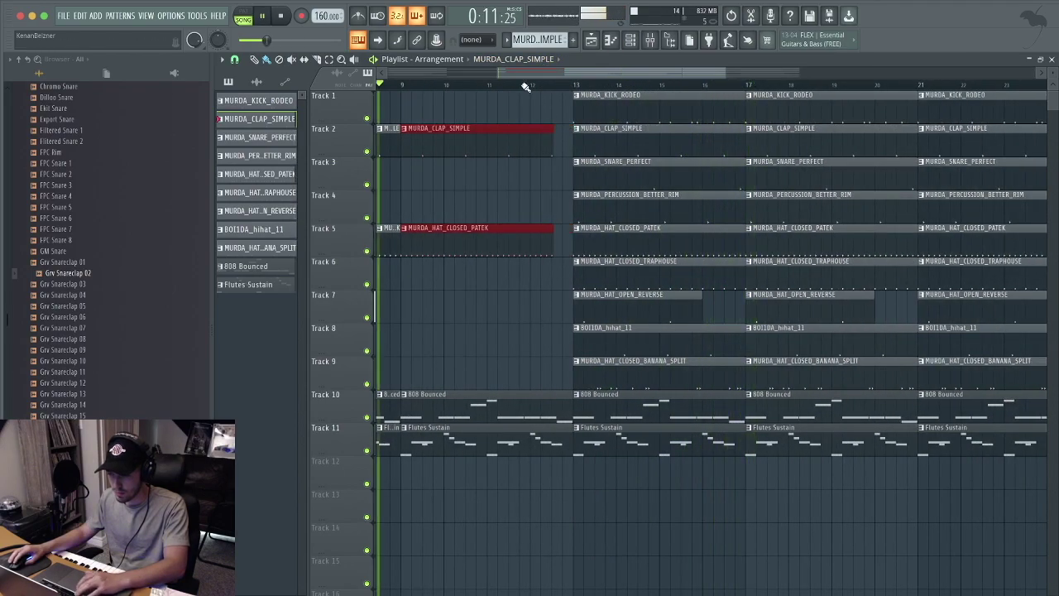
pyautogui.scroll(-3, 514, 87)
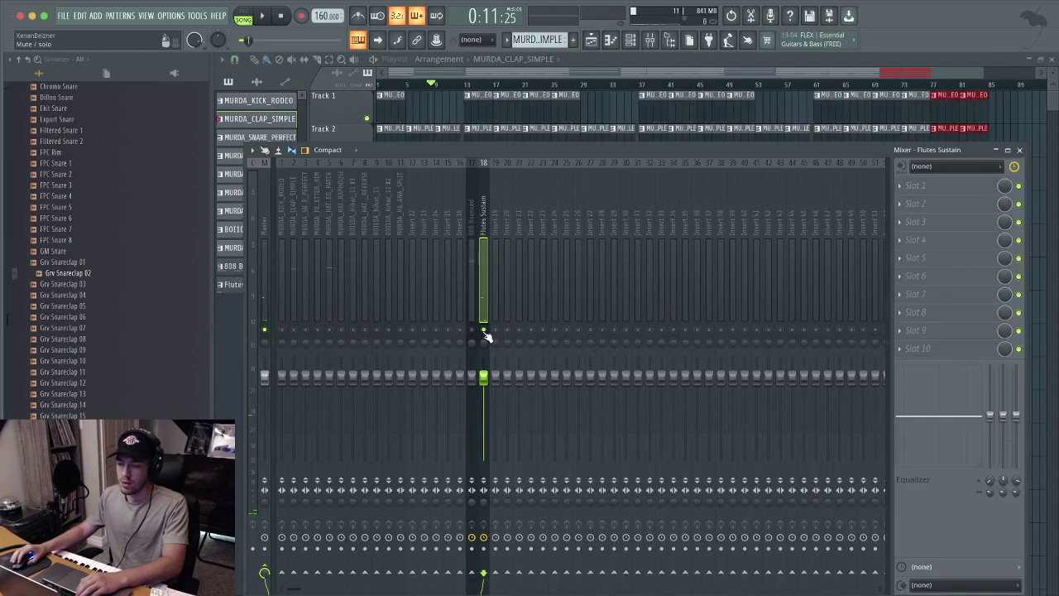
# Try Fruity Chorus in slot 1 of the Flutes Sustain mixer track, and delete it again
pyautogui.click(651, 42)
pyautogui.press('space')
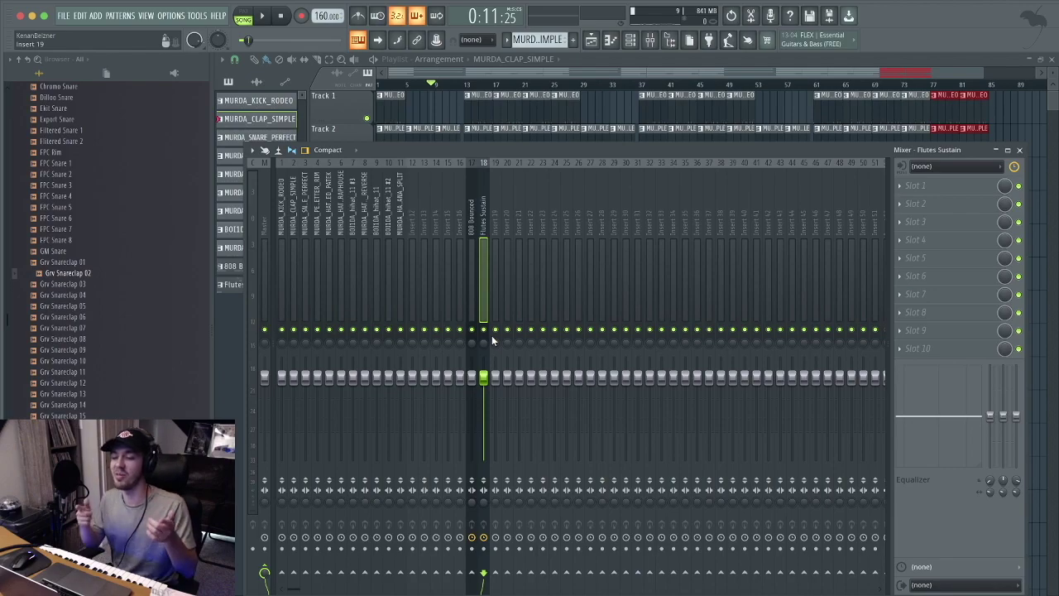
pyautogui.click(922, 185)
pyautogui.click(946, 209)
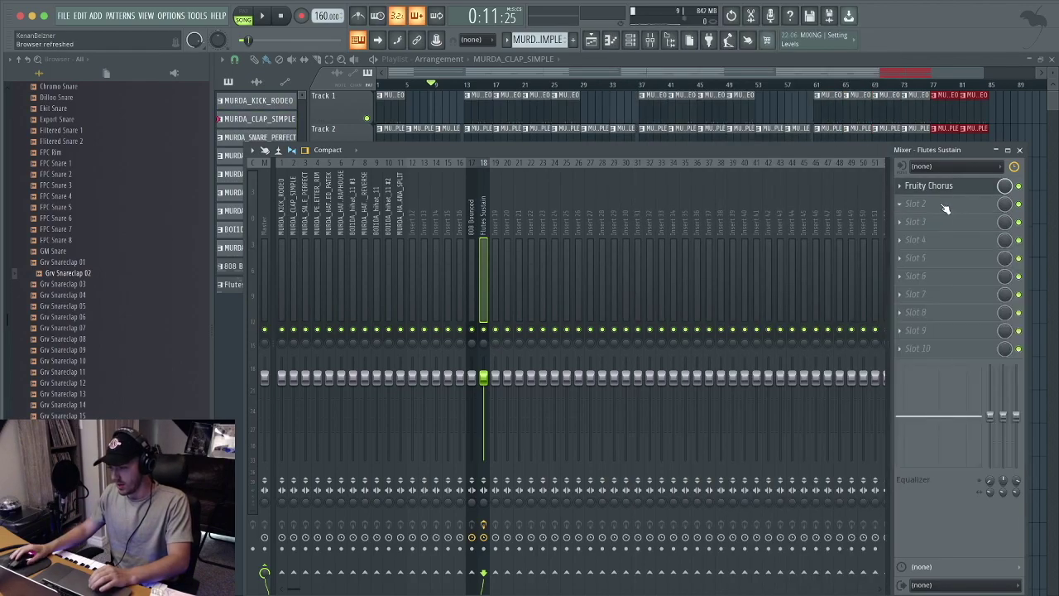
pyautogui.click(946, 207)
pyautogui.press('Escape')
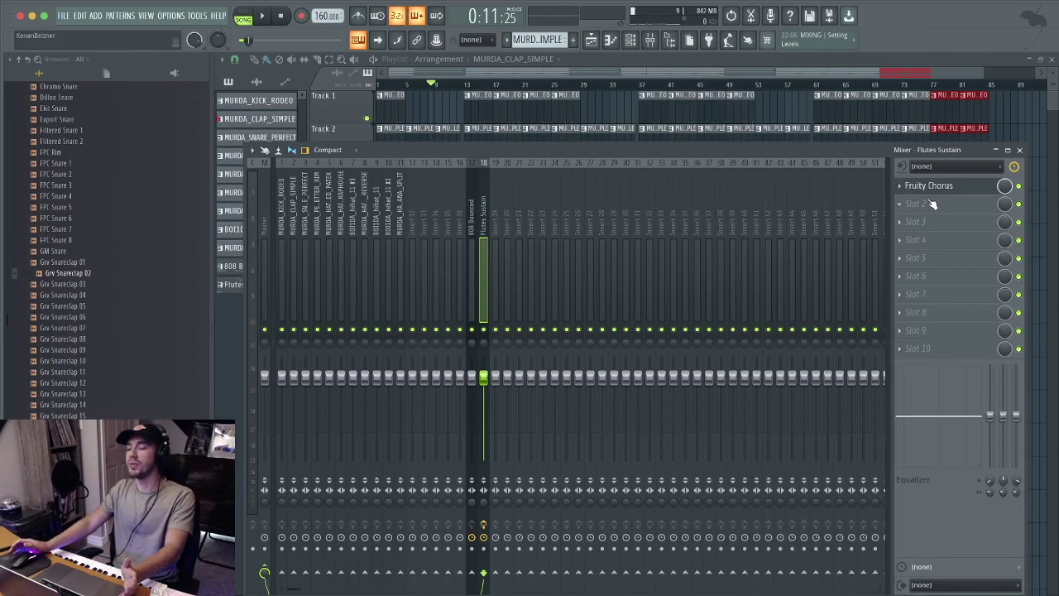
pyautogui.click(909, 190)
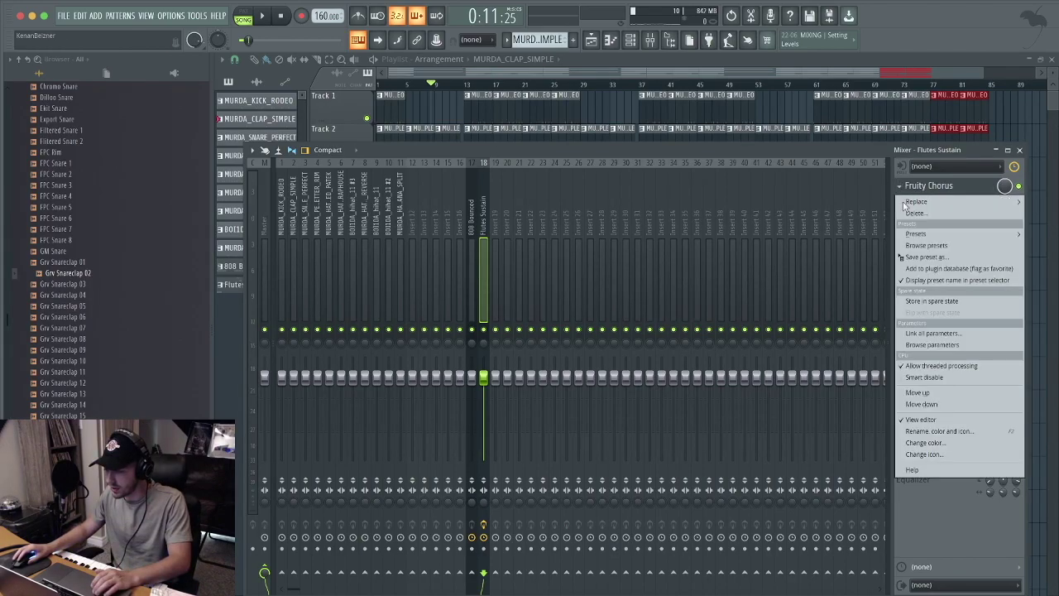
pyautogui.moveTo(914, 205)
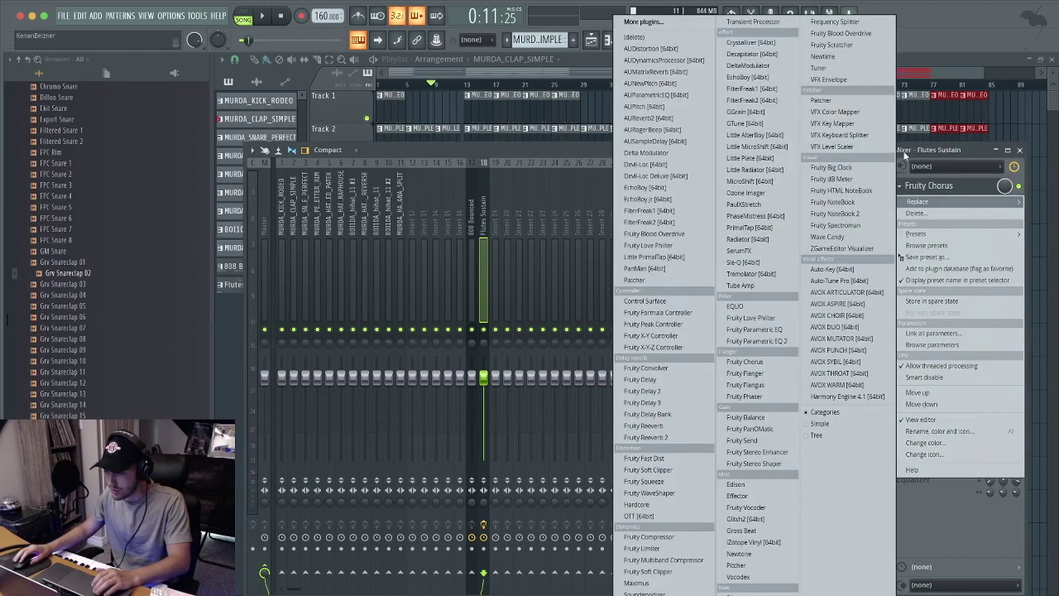
pyautogui.click(917, 214)
pyautogui.click(582, 351)
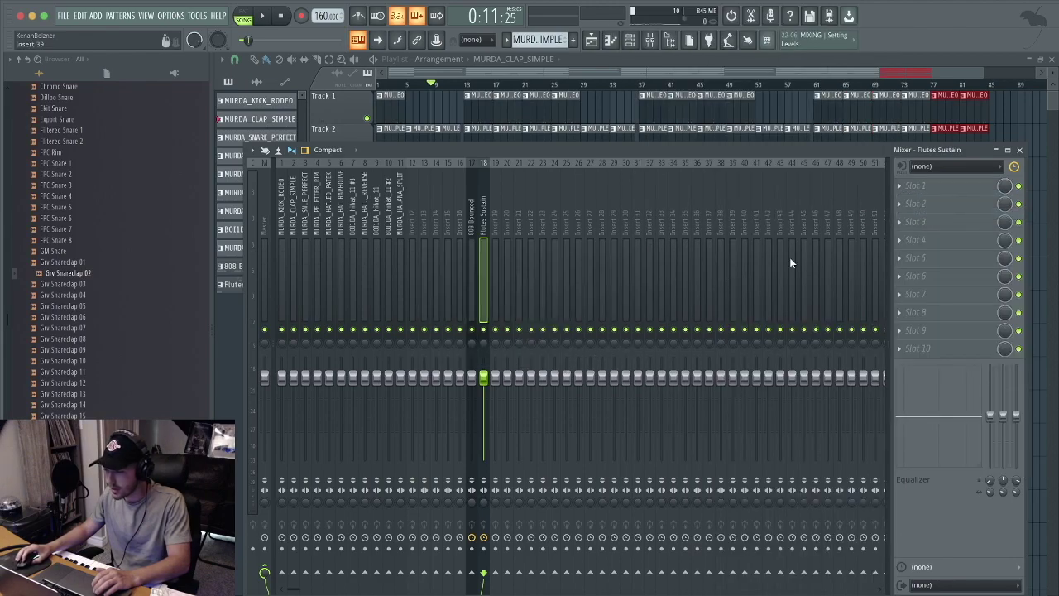
# Load Fruity Compressor in slot 1 of the Flutes Sustain mixer track and set its ratio to 3.0:1 during playback
pyautogui.click(931, 187)
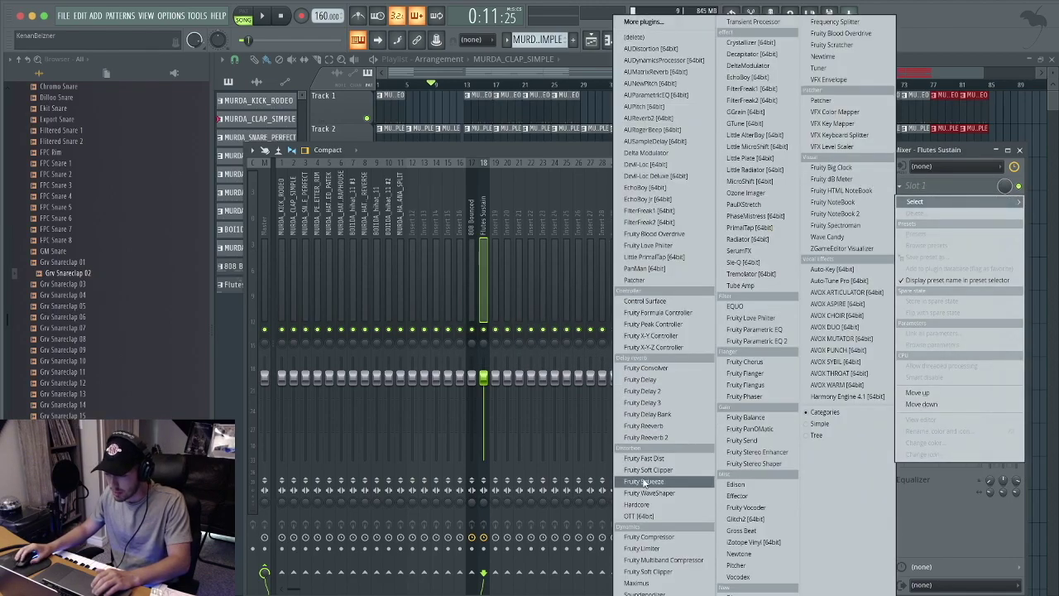
pyautogui.click(650, 537)
pyautogui.press('space')
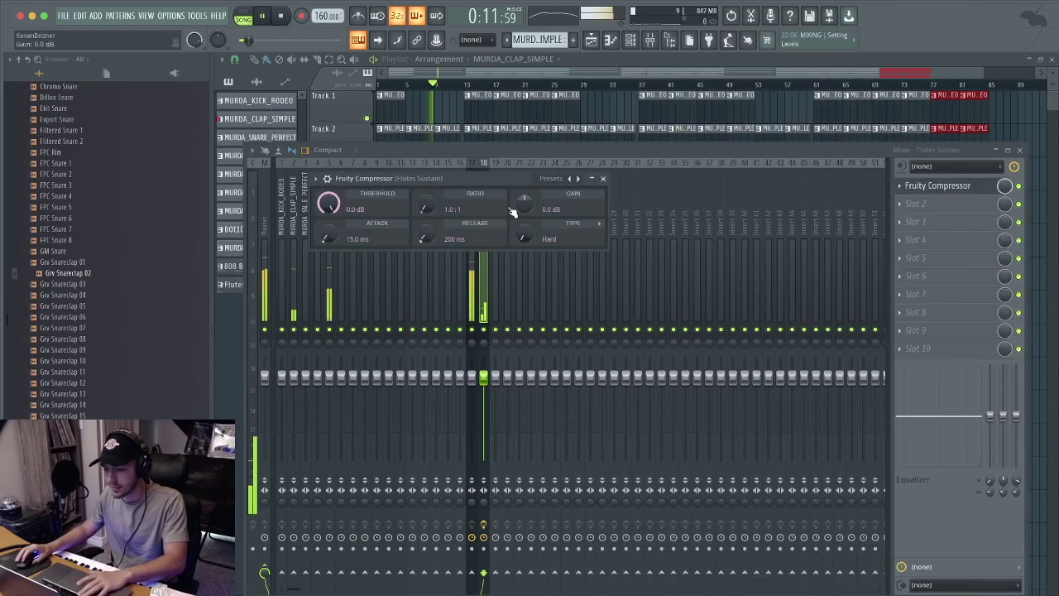
pyautogui.moveTo(427, 206); pyautogui.dragTo(427, 191)
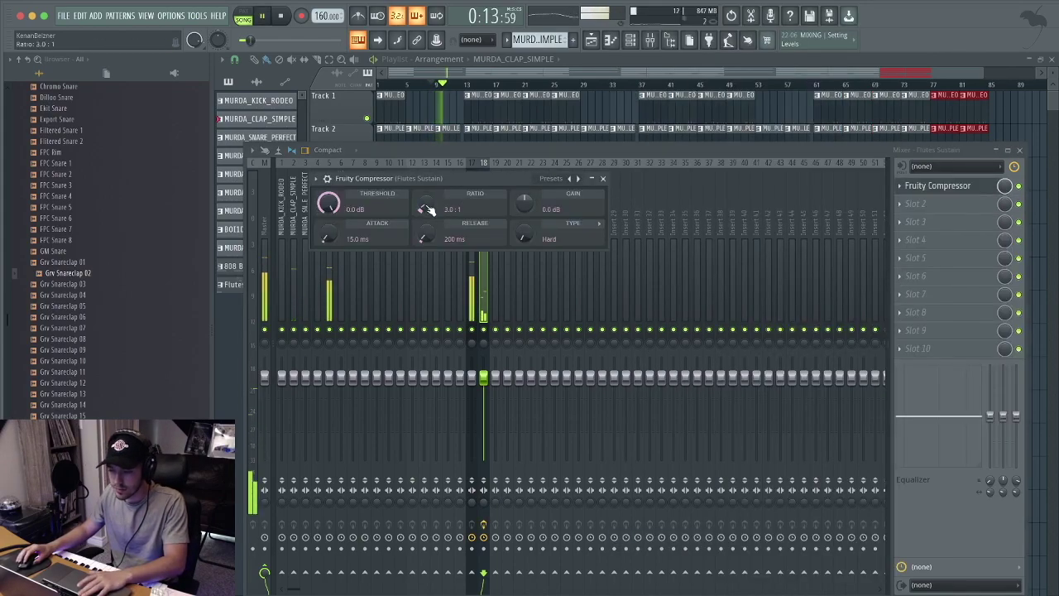
# Solo the Flutes Sustain mixer track and set its compressor's threshold to -11.6 dB and gain to 2.8 dB
pyautogui.click(485, 331)
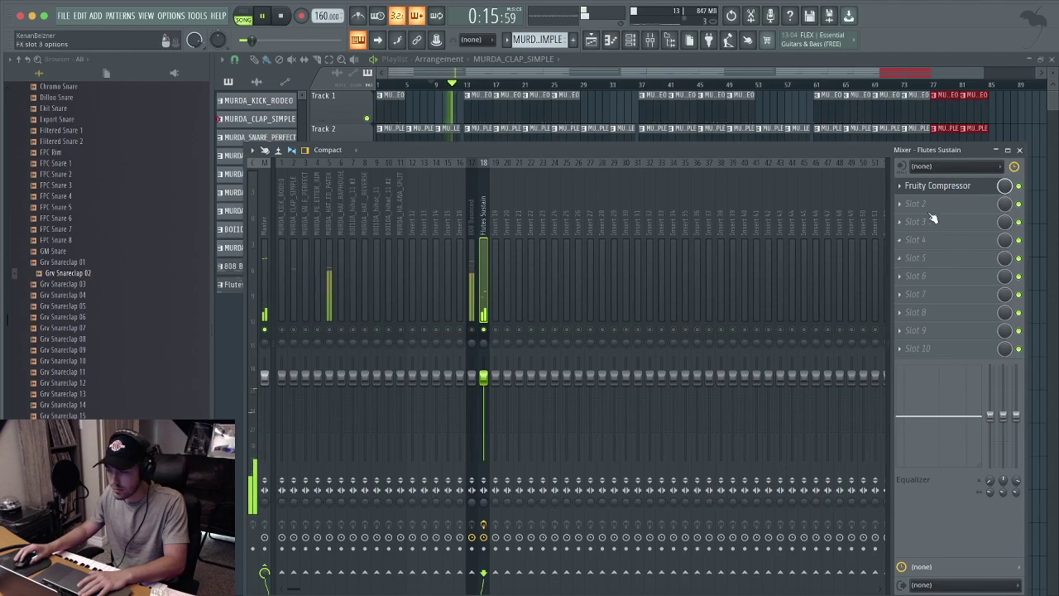
pyautogui.click(938, 185)
pyautogui.moveTo(329, 202); pyautogui.dragTo(329, 213)
pyautogui.moveTo(525, 203); pyautogui.dragTo(525, 199)
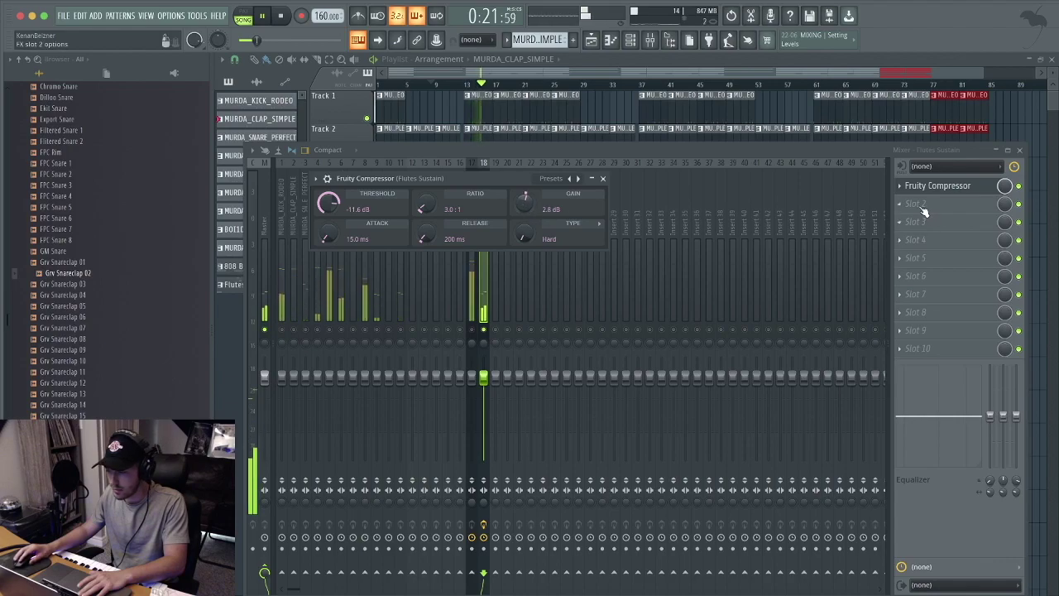
pyautogui.click(915, 203)
pyautogui.moveTo(906, 225)
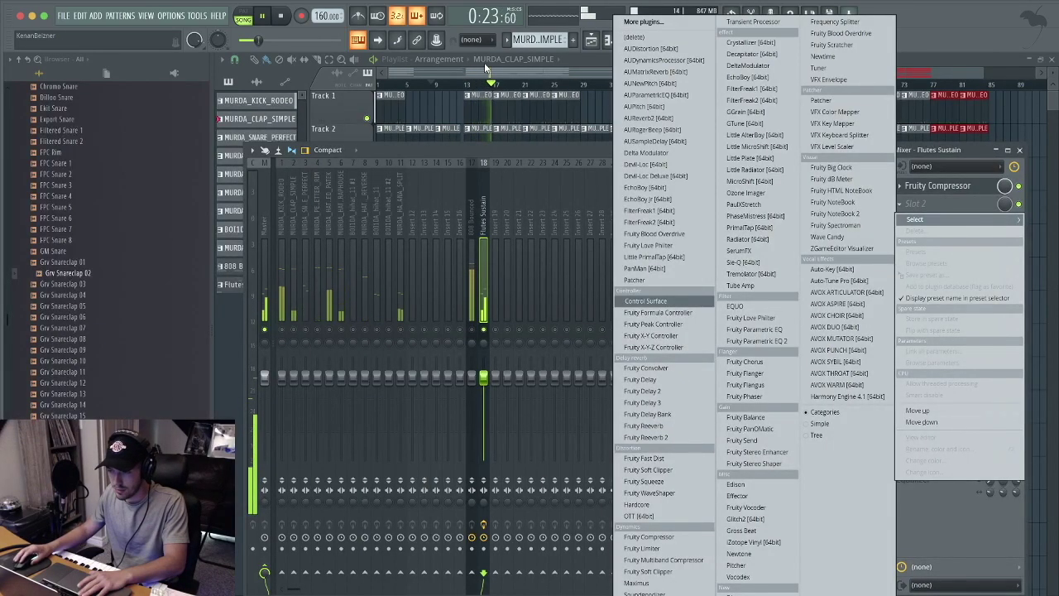
pyautogui.click(668, 22)
# Reset the Flutes Sustain channel volume in the channel rack, with playback stopped, and resume playback
pyautogui.press('space')
pyautogui.click(630, 40)
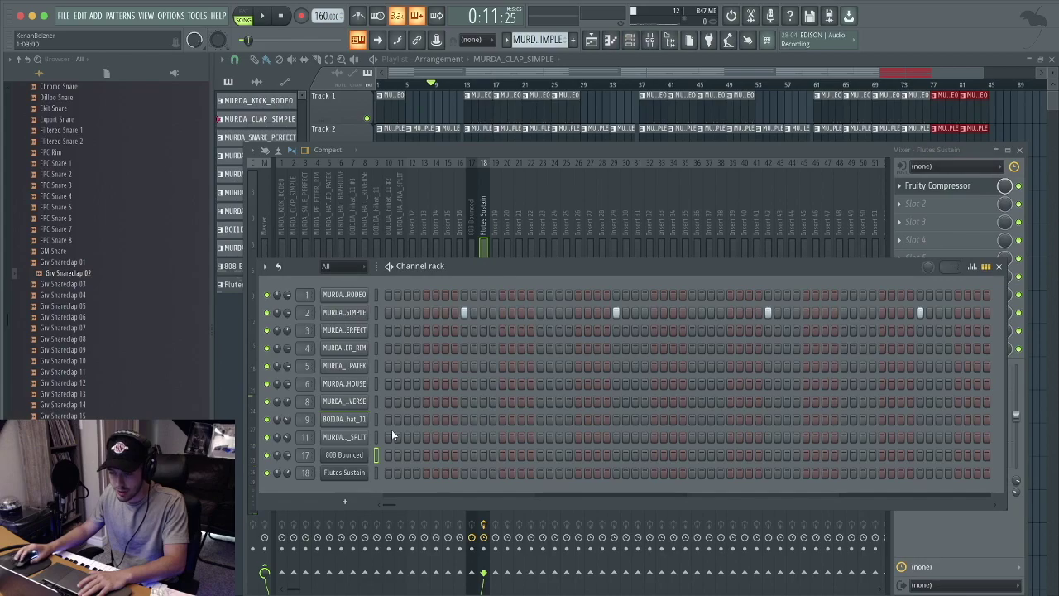
pyautogui.rightClick(288, 473)
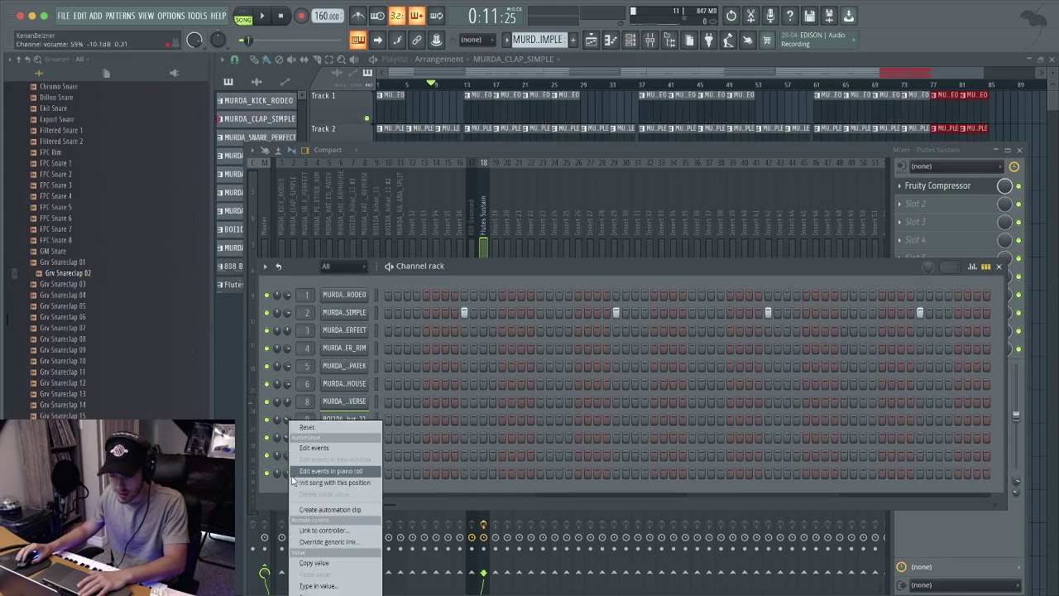
pyautogui.click(324, 430)
pyautogui.press('space')
# Load Fruity Chorus in slot 2 and Little Plate [64bit] in slot 3 of the Flutes Sustain mixer track
pyautogui.click(478, 223)
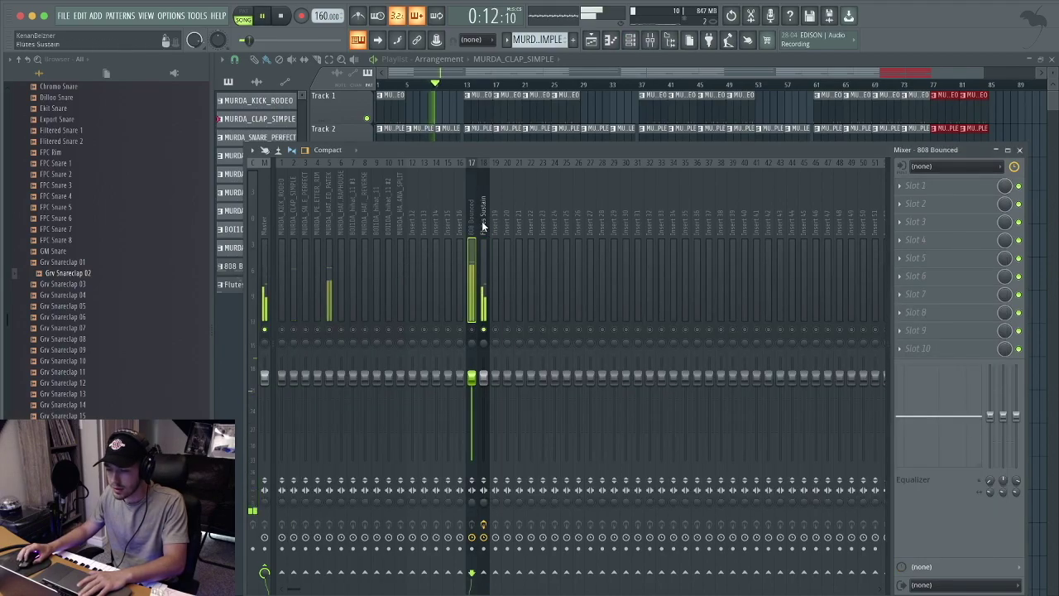
pyautogui.click(916, 205)
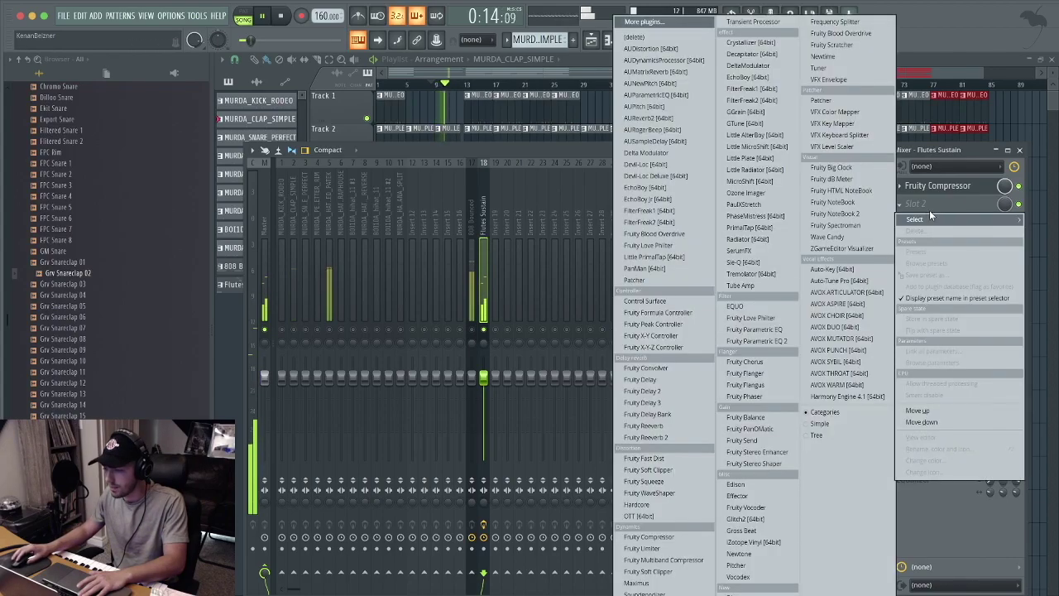
pyautogui.click(748, 362)
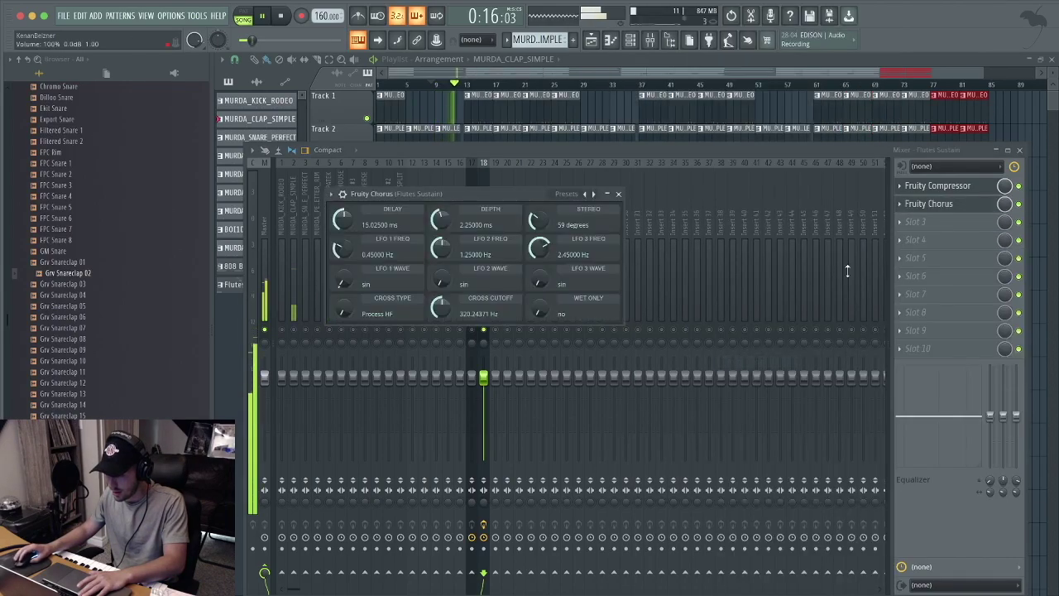
pyautogui.click(932, 218)
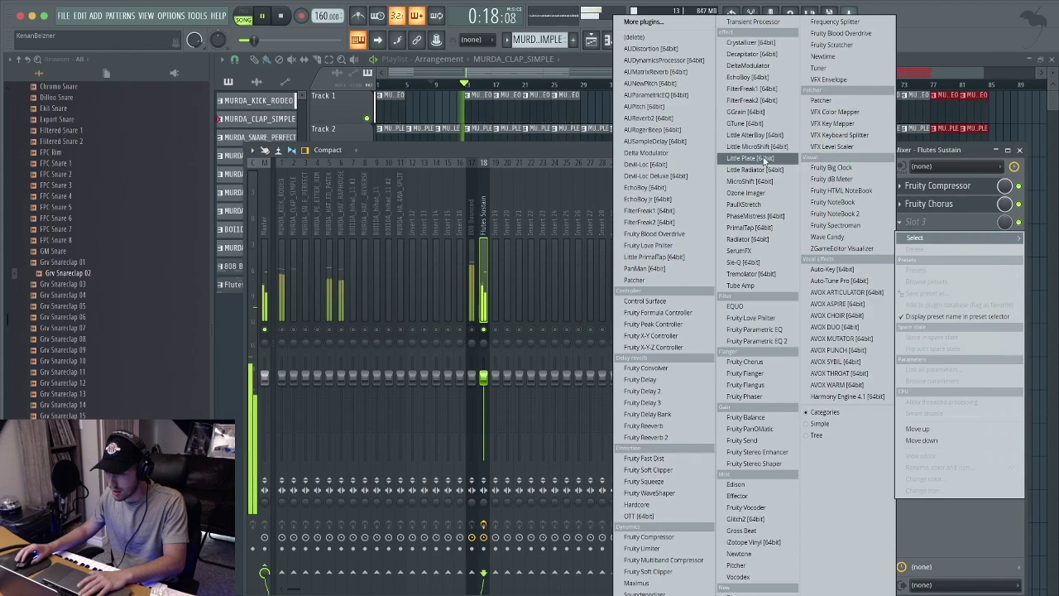
pyautogui.click(768, 160)
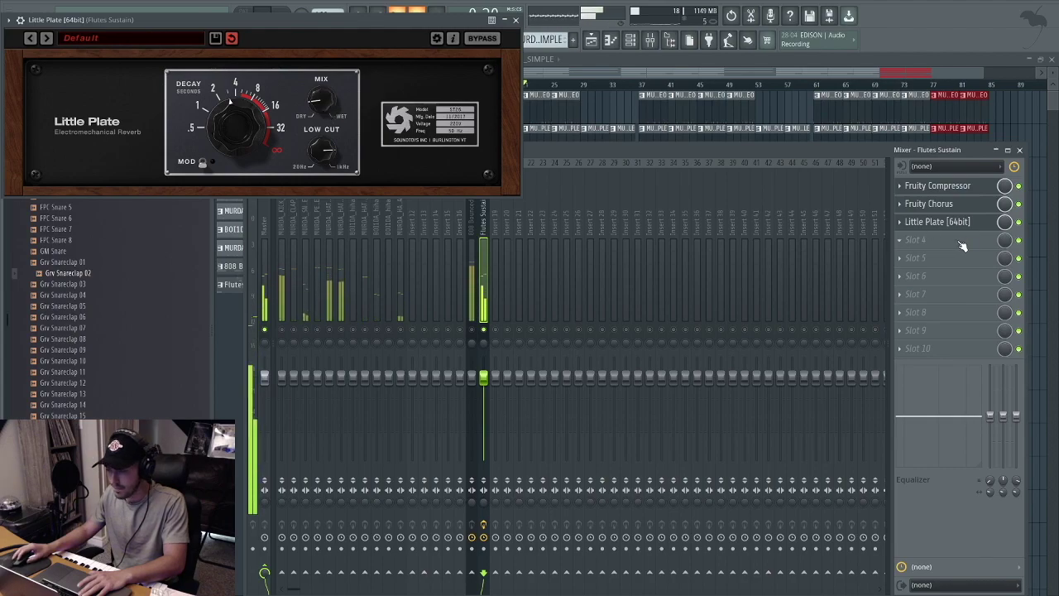
# Load Fruity parametric EQ 2 in slot 4 of the Flutes Sustain mixer track and move its window clear of the Little Plate window
pyautogui.click(965, 246)
pyautogui.press('Escape')
pyautogui.click(939, 240)
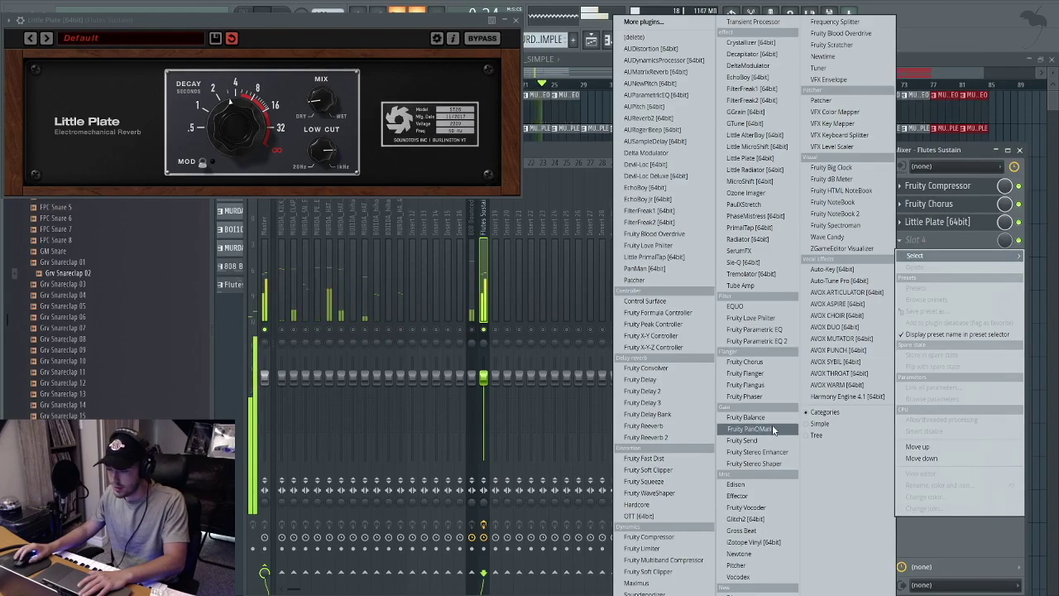
pyautogui.click(785, 340)
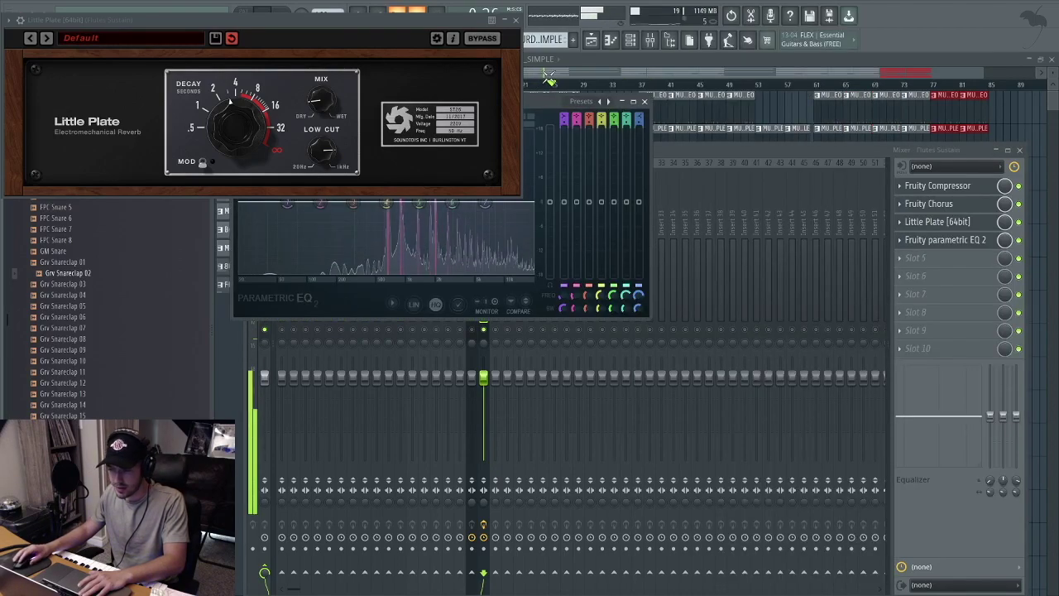
pyautogui.moveTo(540, 104)
pyautogui.mouseDown()
pyautogui.moveTo(647, 247)
pyautogui.moveTo(673, 250)
pyautogui.mouseUp()
# Make EQ band 1 a high-pass filter, adjust its bandwidth, and raise its cutoff to about band 4's frequency
pyautogui.rightClick(420, 348)
pyautogui.click(489, 413)
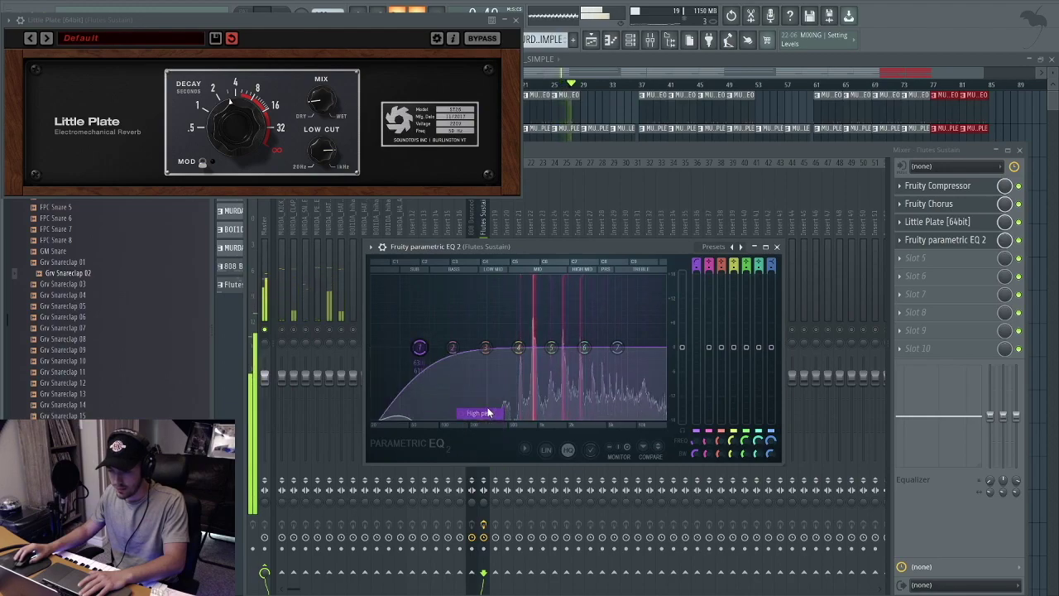
pyautogui.moveTo(692, 453); pyautogui.dragTo(692, 431)
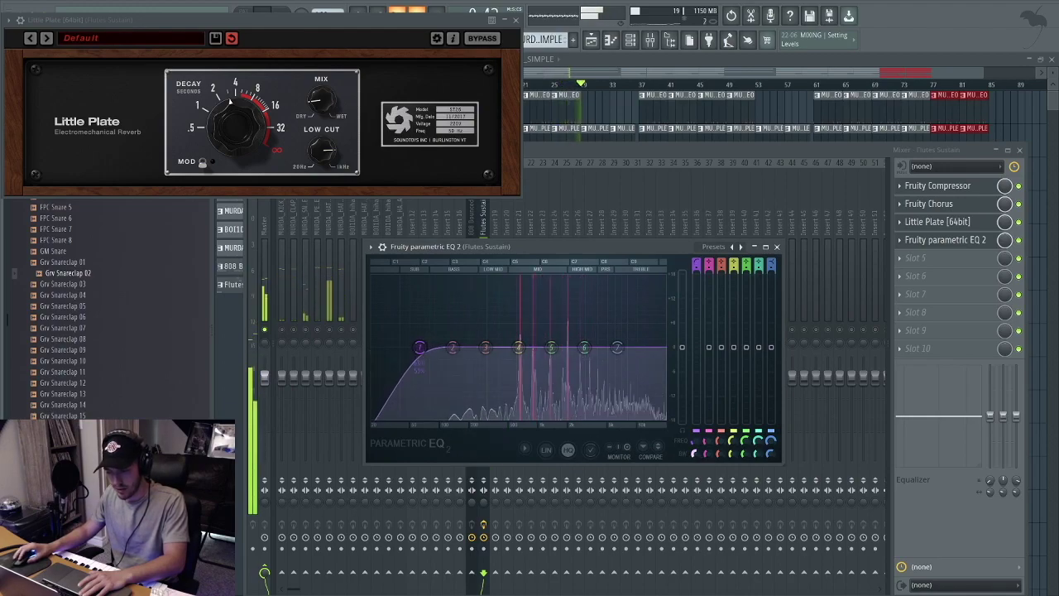
pyautogui.moveTo(419, 348); pyautogui.dragTo(513, 347)
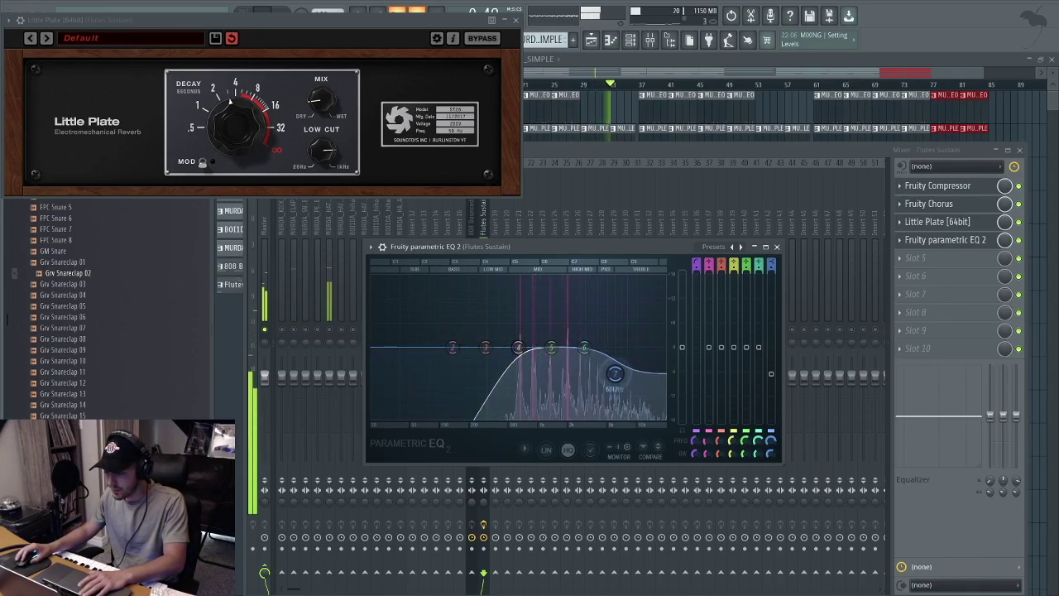
# Change EQ band 7 to a low-pass filter to roll off the flute's highs
pyautogui.rightClick(626, 365)
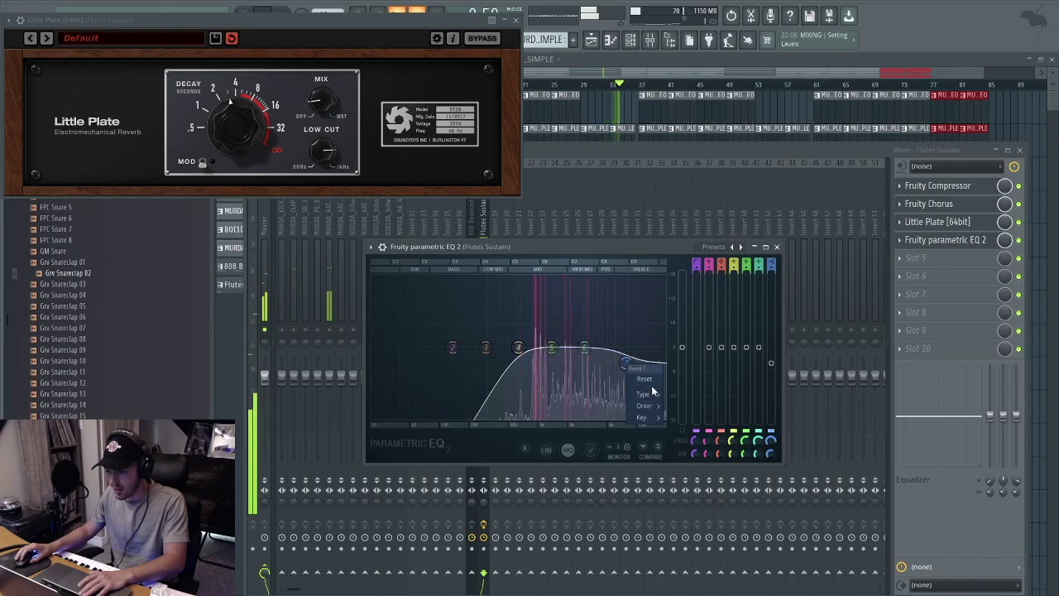
pyautogui.moveTo(654, 394)
pyautogui.click(685, 404)
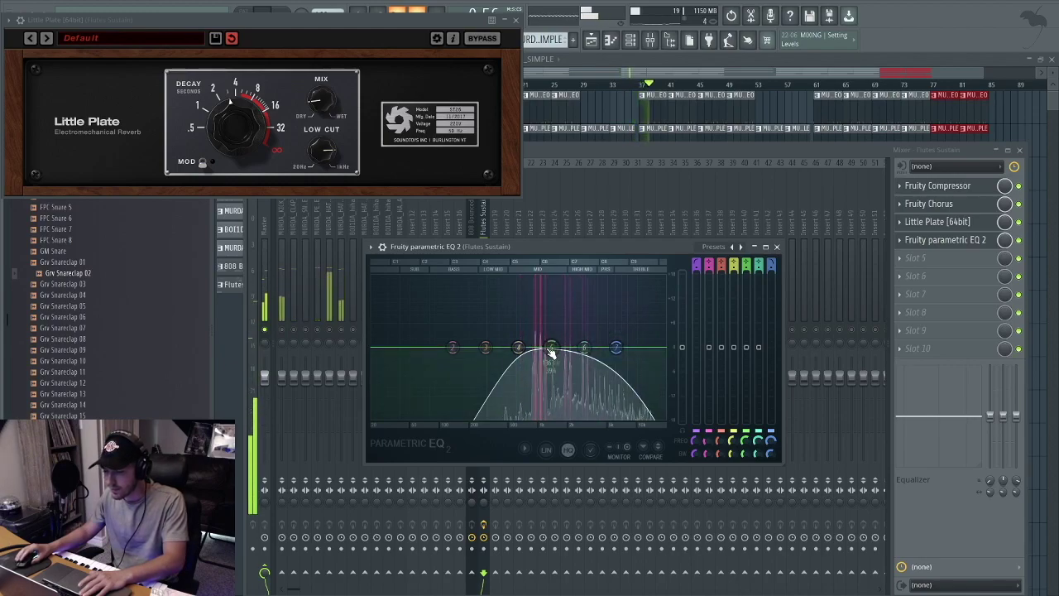
# Dip EQ band 5 slightly on the flute and lower the Flutes Sustain mixer fader while checking it during playback
pyautogui.moveTo(551, 348)
pyautogui.mouseDown()
pyautogui.moveTo(532, 358)
pyautogui.moveTo(541, 357)
pyautogui.mouseUp()
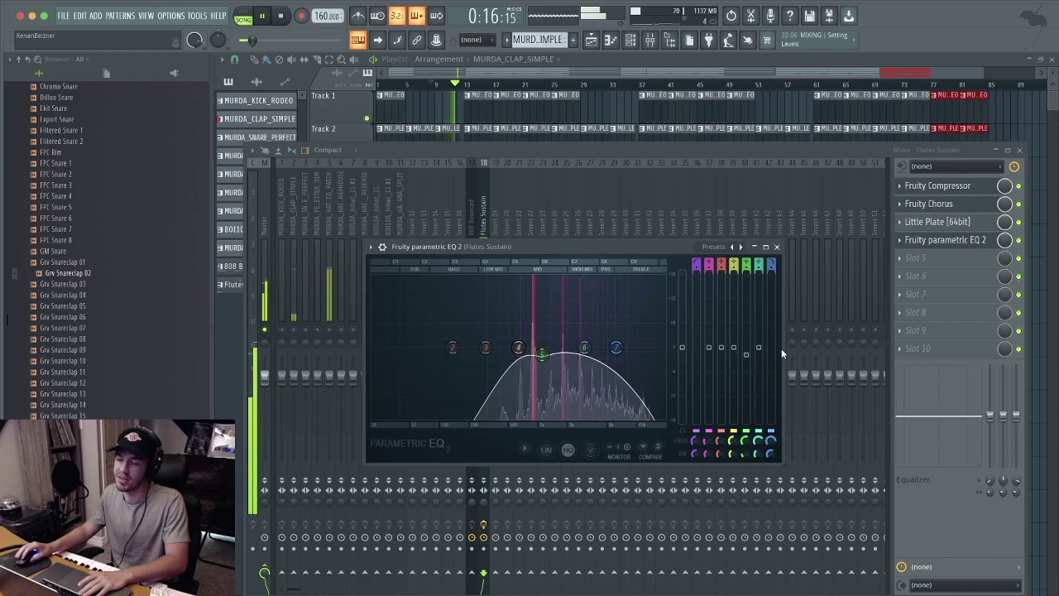
pyautogui.press('space')
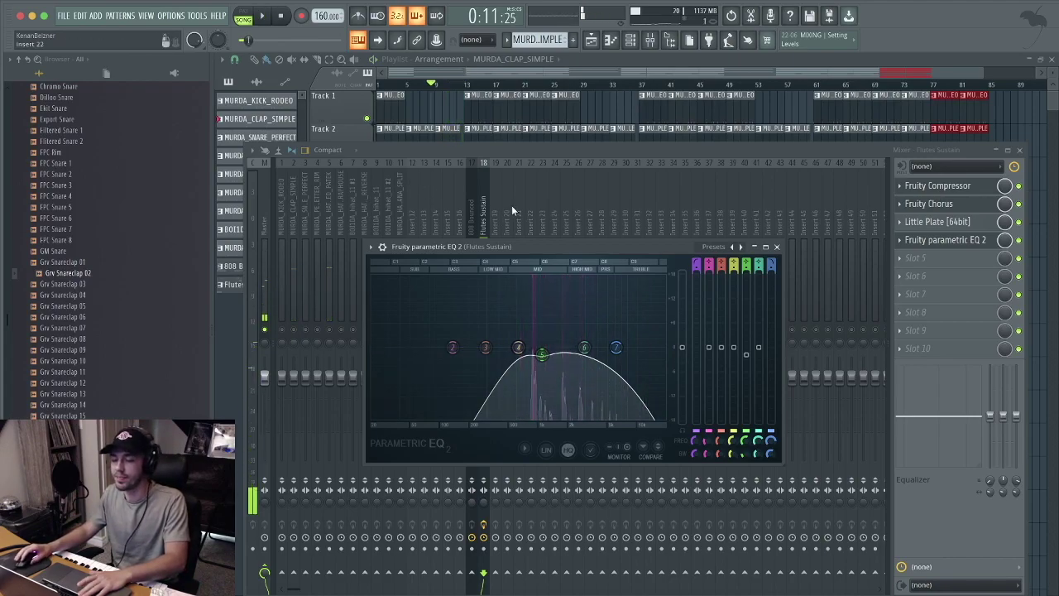
pyautogui.click(482, 217)
pyautogui.press('space')
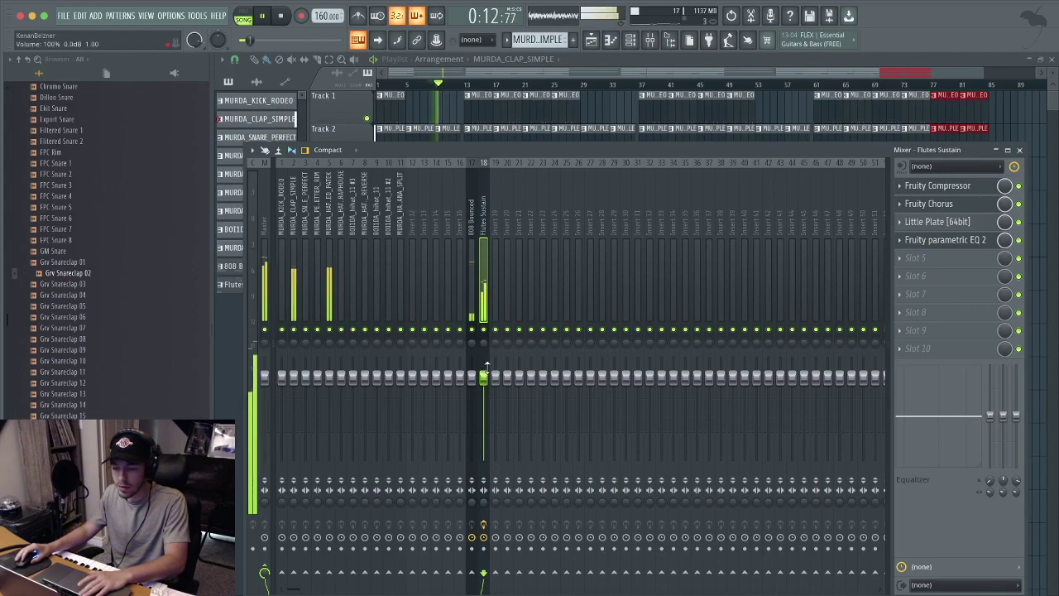
pyautogui.moveTo(484, 376); pyautogui.dragTo(484, 399)
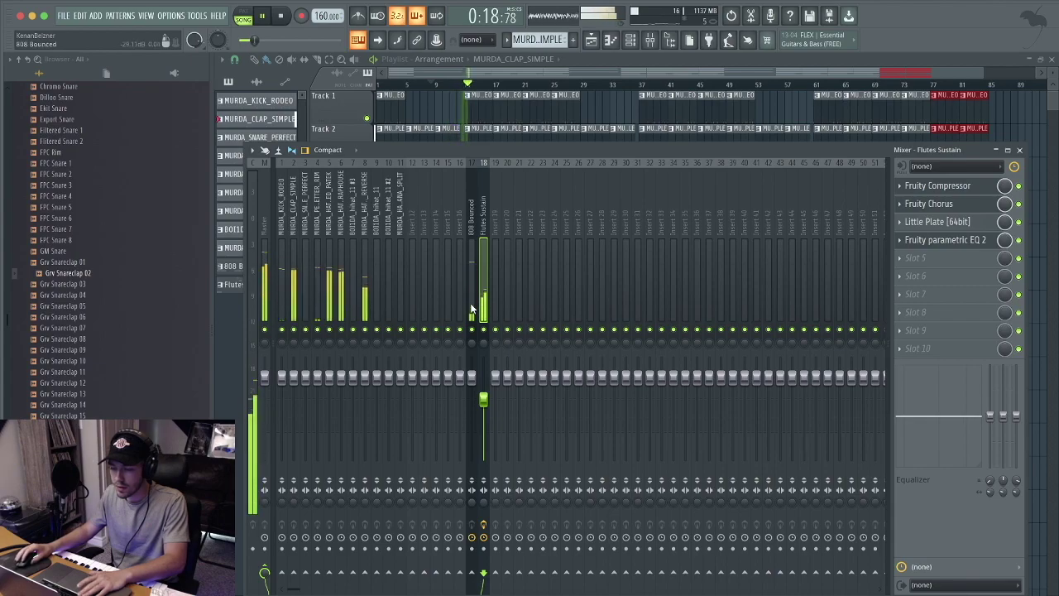
pyautogui.press('space')
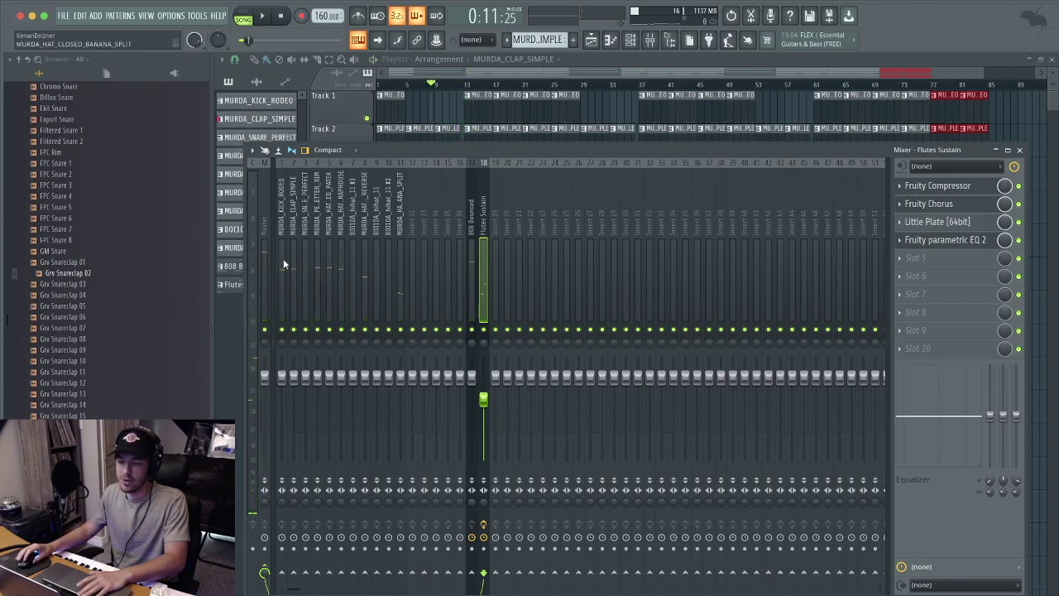
# Load Fruity Compressor in slot 1 of the 808 Bounced mixer track with threshold -10.3 dB, ratio 3.2:1 and gain 2.8 dB
pyautogui.click(474, 252)
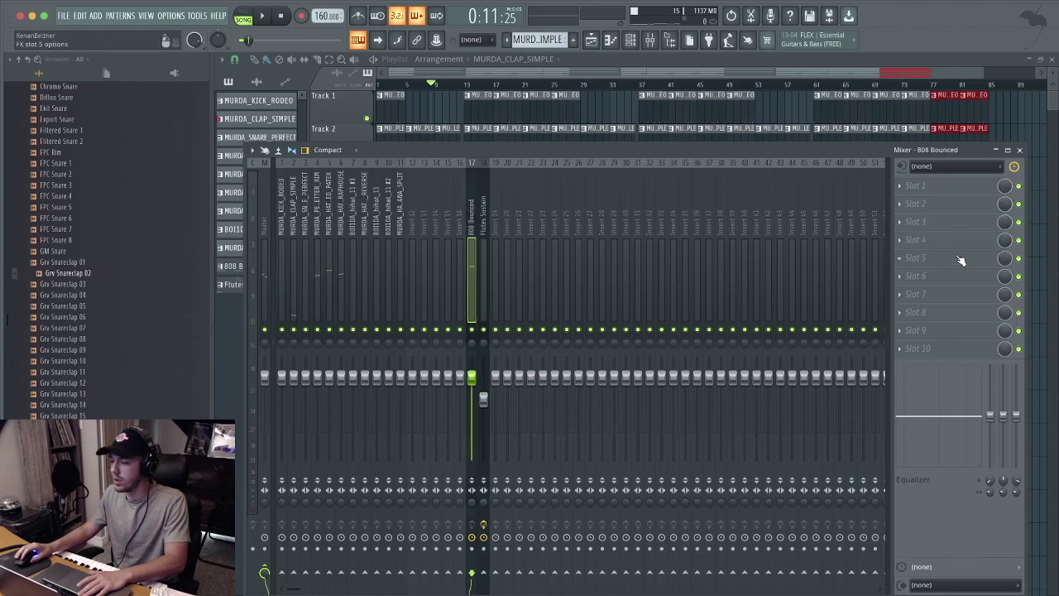
pyautogui.click(931, 193)
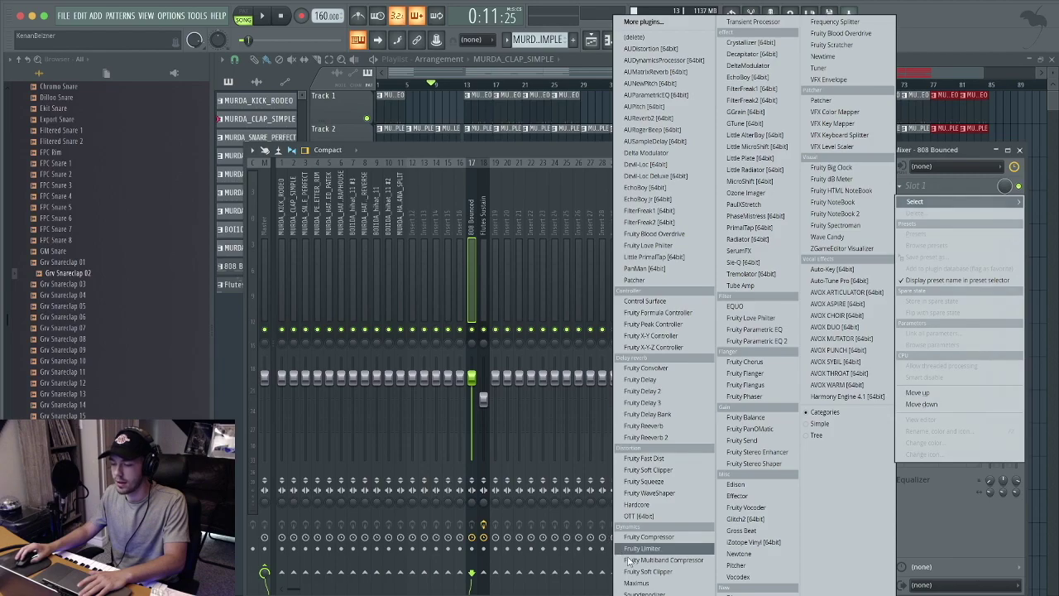
pyautogui.click(646, 538)
pyautogui.press('space')
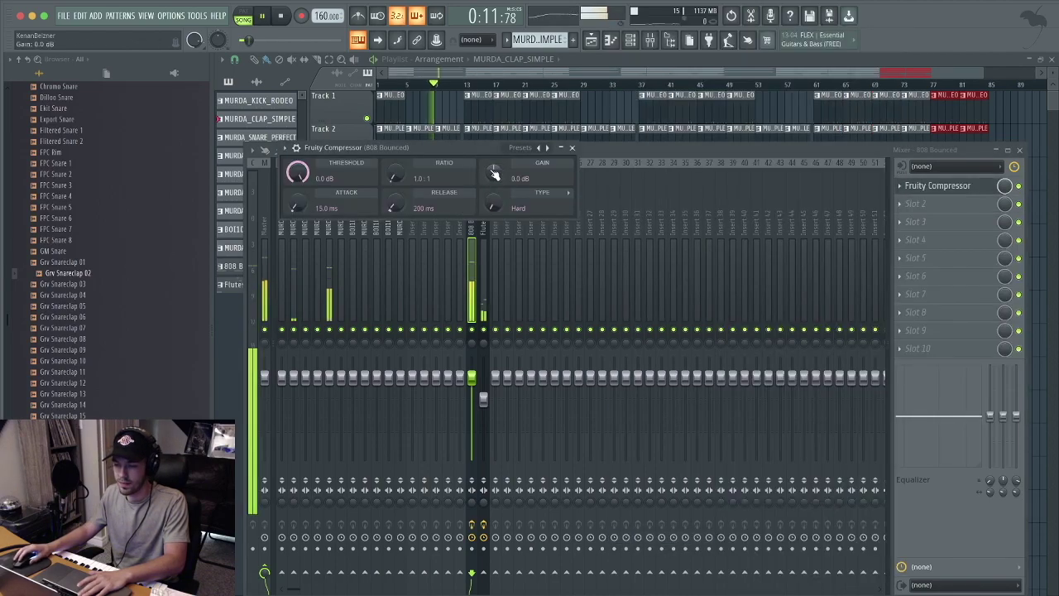
pyautogui.moveTo(396, 173); pyautogui.dragTo(395, 163)
pyautogui.moveTo(298, 173); pyautogui.dragTo(298, 202)
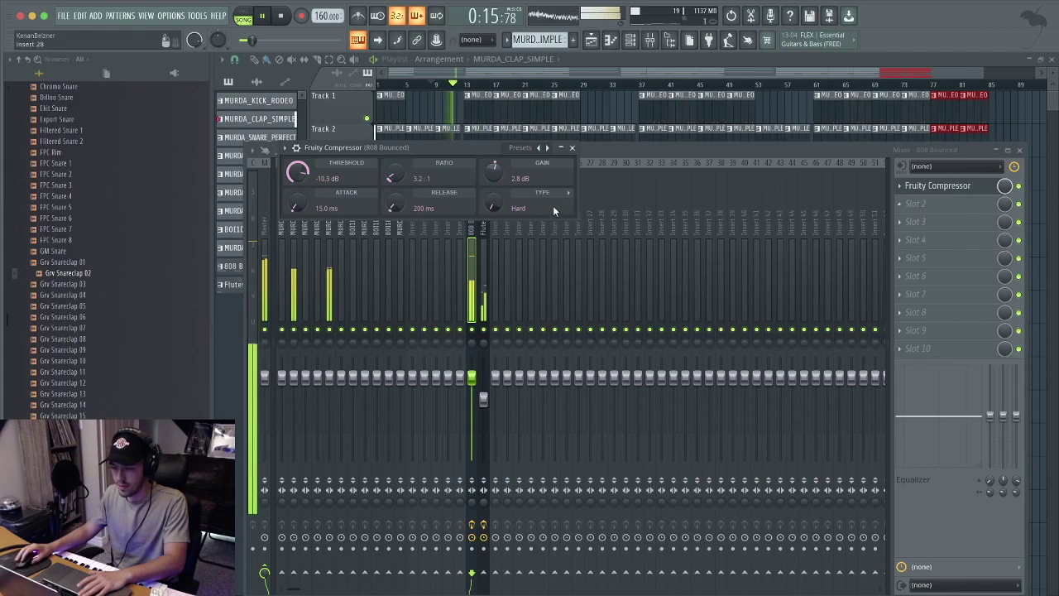
# Load Decapitator [64bit] in slot 2 of the 808 Bounced track, set drive 1.6, style E and output trim -1.2 dB, and fine-tune the low cut
pyautogui.click(923, 205)
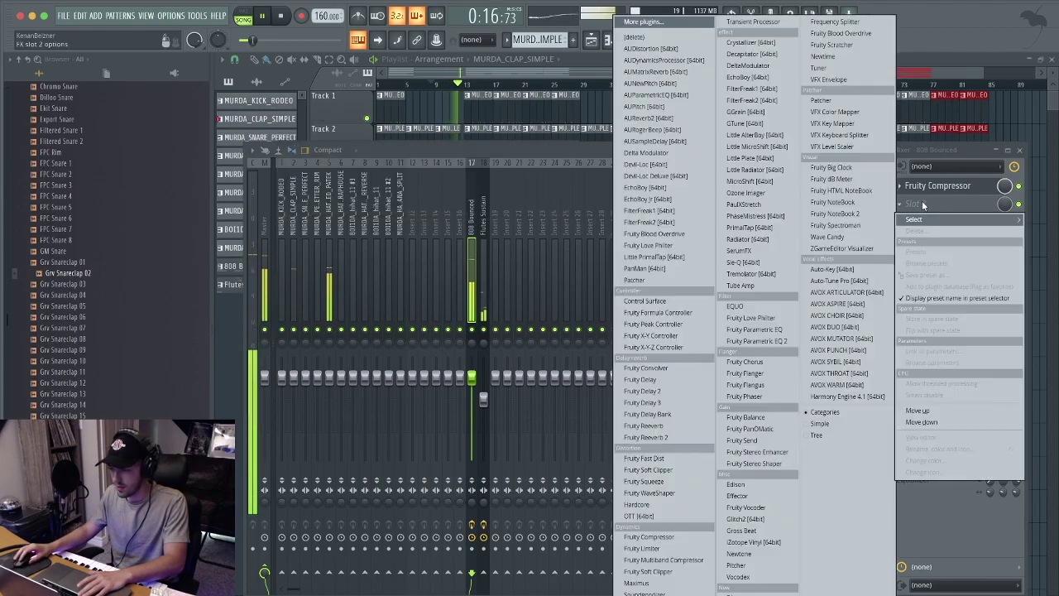
pyautogui.click(742, 53)
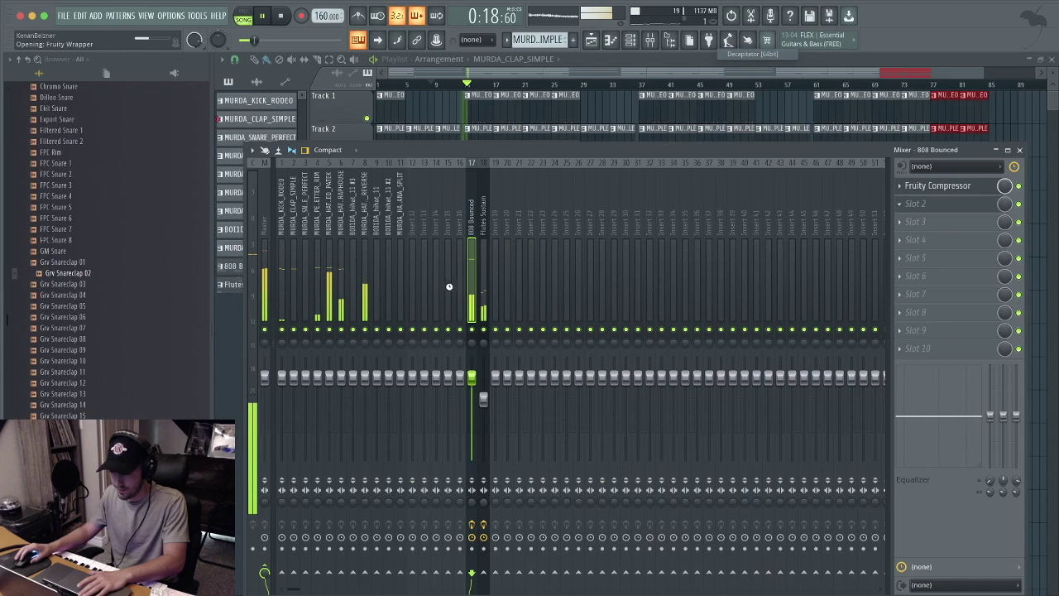
pyautogui.press('space')
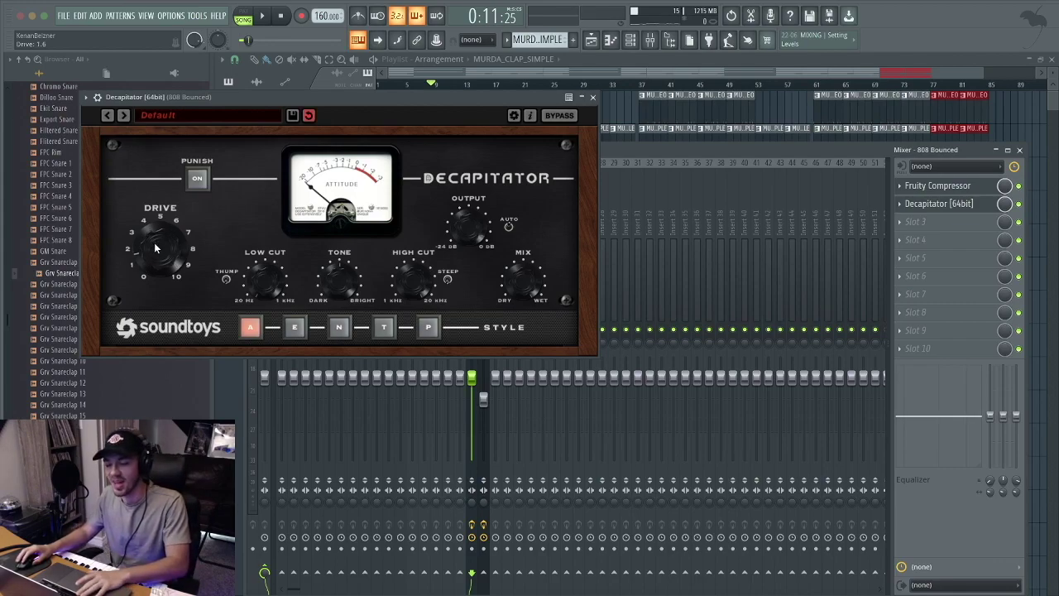
pyautogui.press('space')
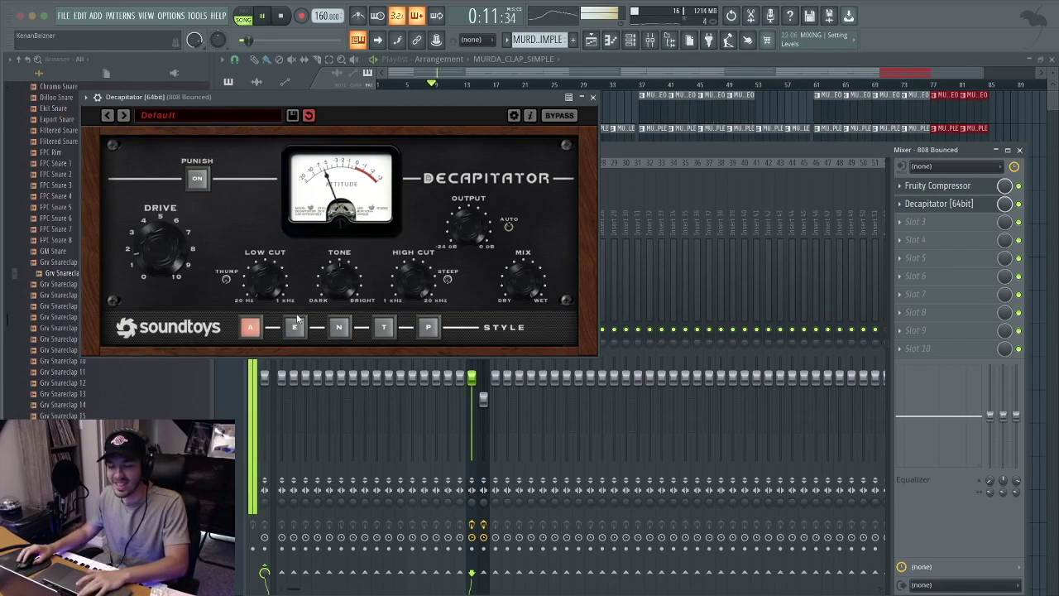
pyautogui.click(297, 324)
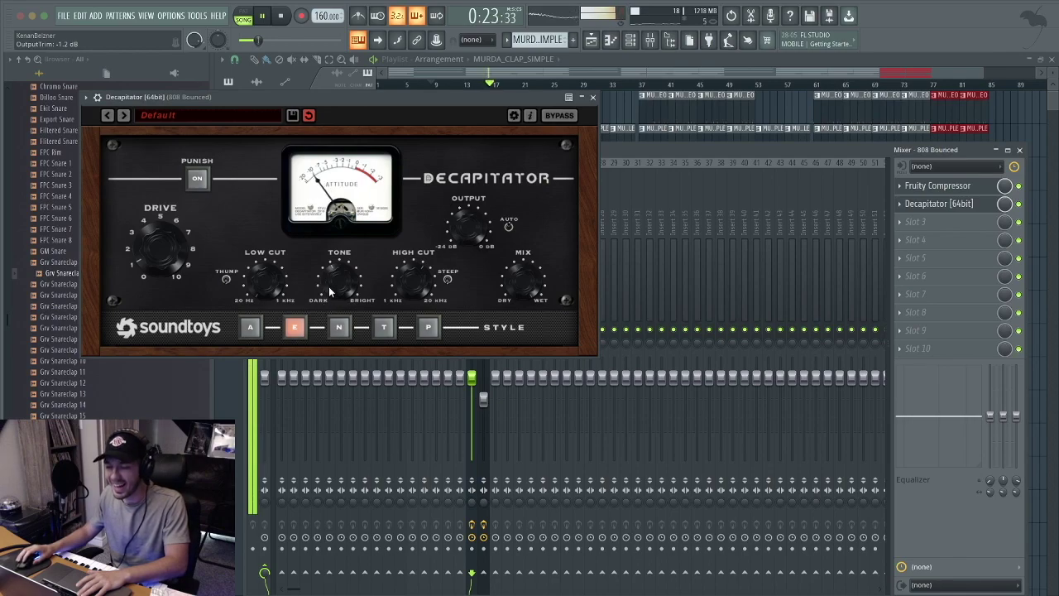
pyautogui.moveTo(258, 283); pyautogui.dragTo(255, 285)
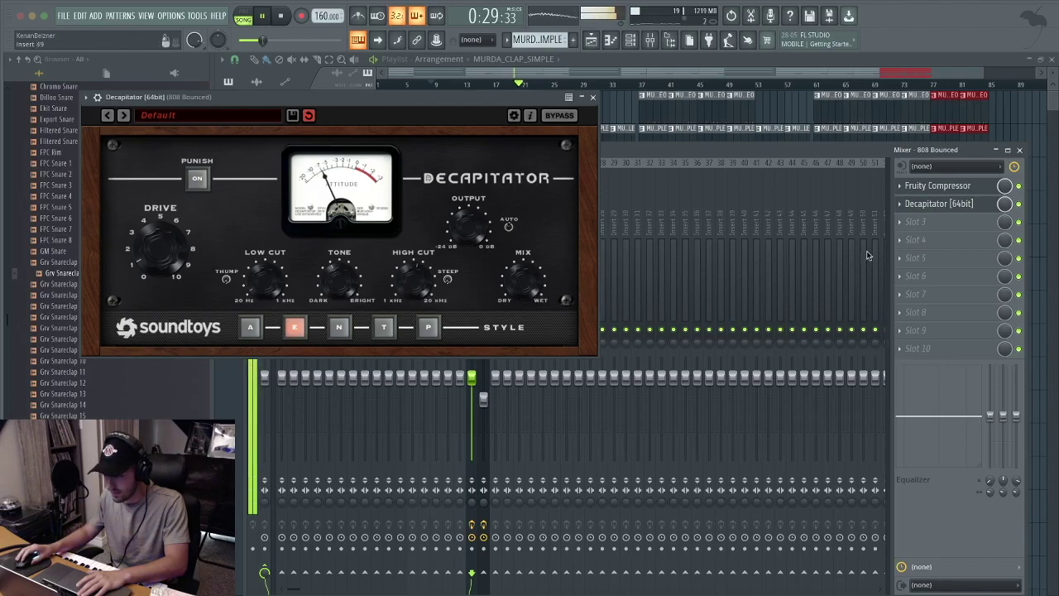
# Load Fruity WaveShaper in slot 3 of the 808 Bounced mixer track and close the Decapitator window
pyautogui.click(917, 222)
pyautogui.click(664, 492)
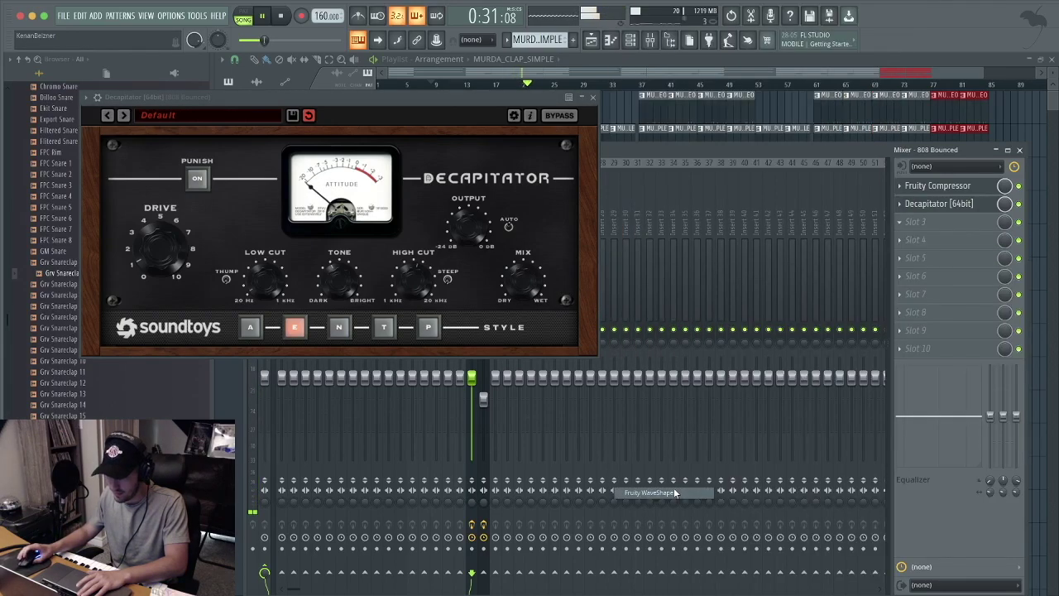
pyautogui.click(593, 97)
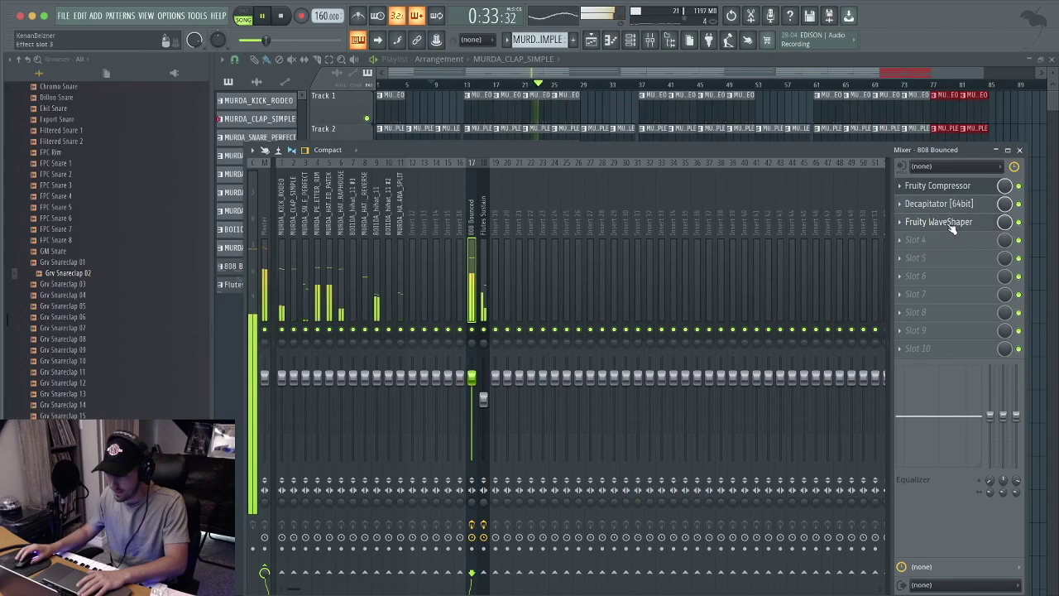
# Reshape the 808's WaveShaper curve, close its window and lower the 808 Bounced fader to -1.8 dB
pyautogui.click(938, 222)
pyautogui.moveTo(391, 288); pyautogui.dragTo(391, 274)
pyautogui.moveTo(392, 241); pyautogui.dragTo(417, 246)
pyautogui.click(466, 178)
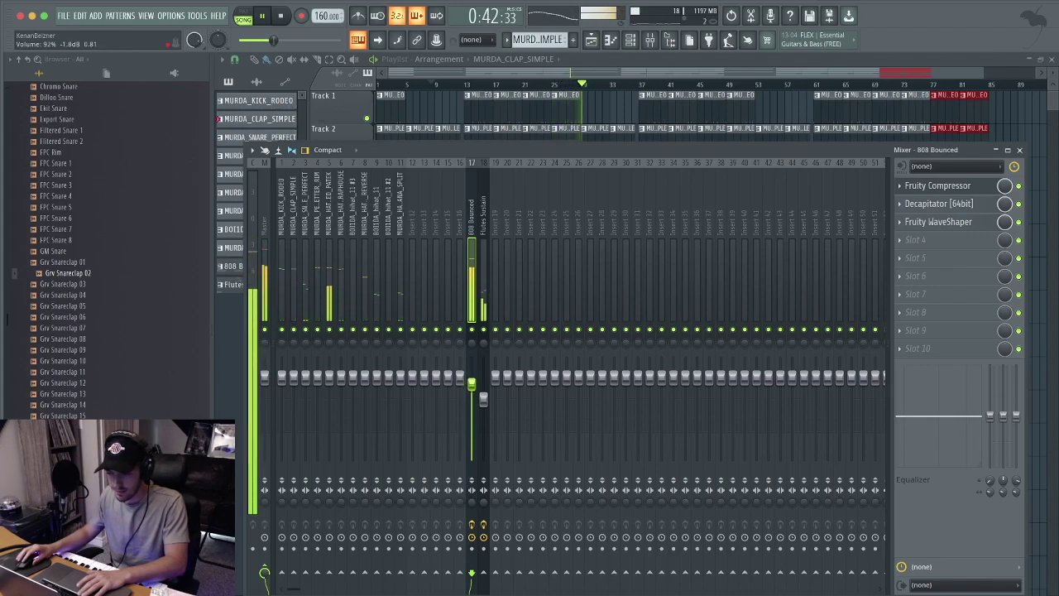
# Load Fruity parametric EQ 2 in slot 4 of the 808 Bounced mixer track and stop playback
pyautogui.click(910, 240)
pyautogui.click(770, 341)
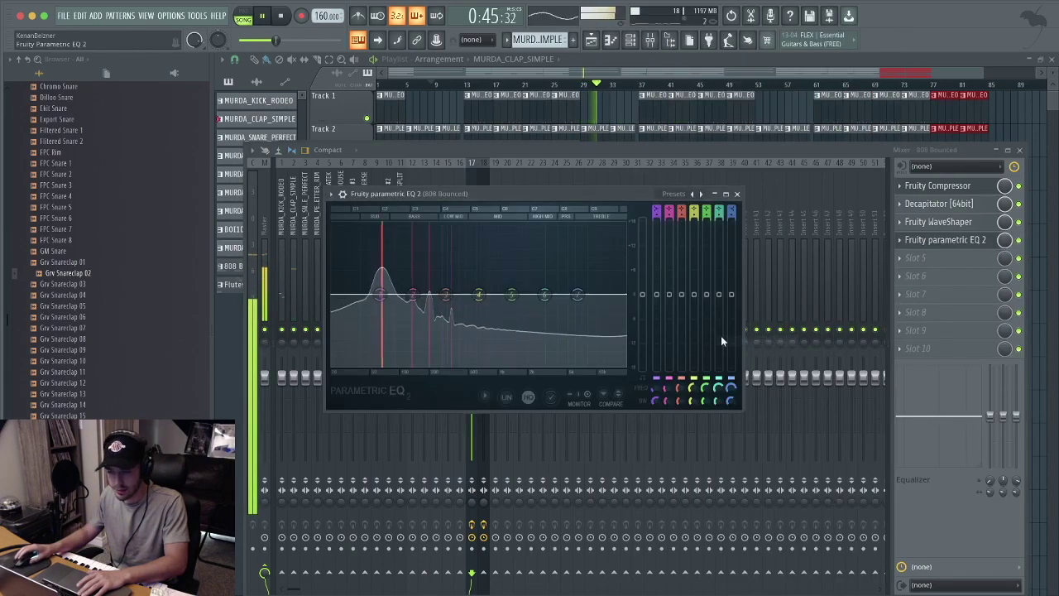
pyautogui.press('space')
# Make band 7 of the 808's EQ a low-pass filter, lower its cutoff to about band 3's frequency, and dip band 2 slightly
pyautogui.rightClick(577, 295)
pyautogui.moveTo(598, 326)
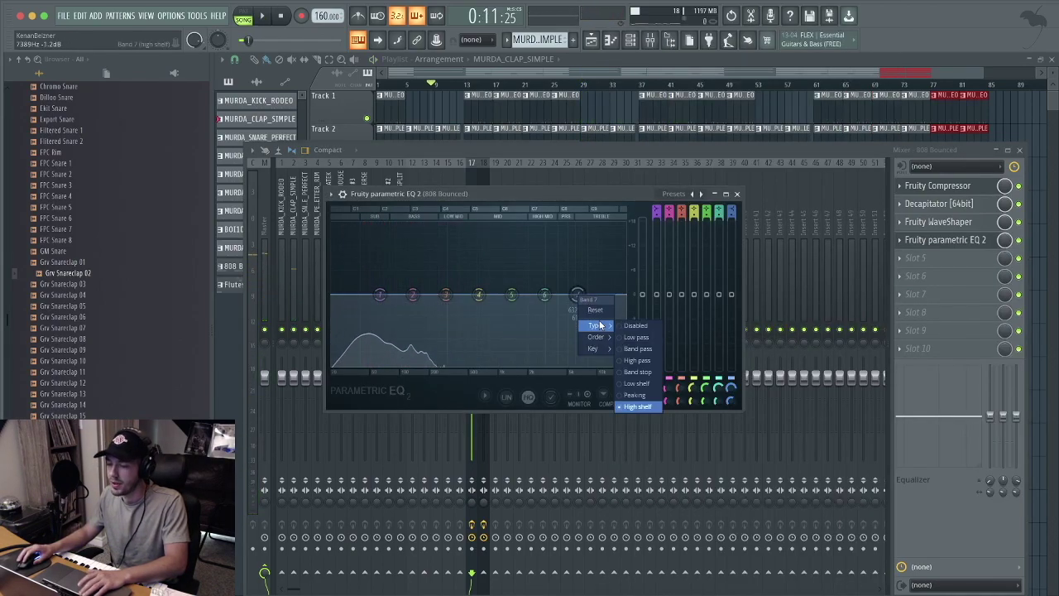
pyautogui.click(657, 338)
pyautogui.press('space')
pyautogui.moveTo(578, 294); pyautogui.dragTo(476, 294)
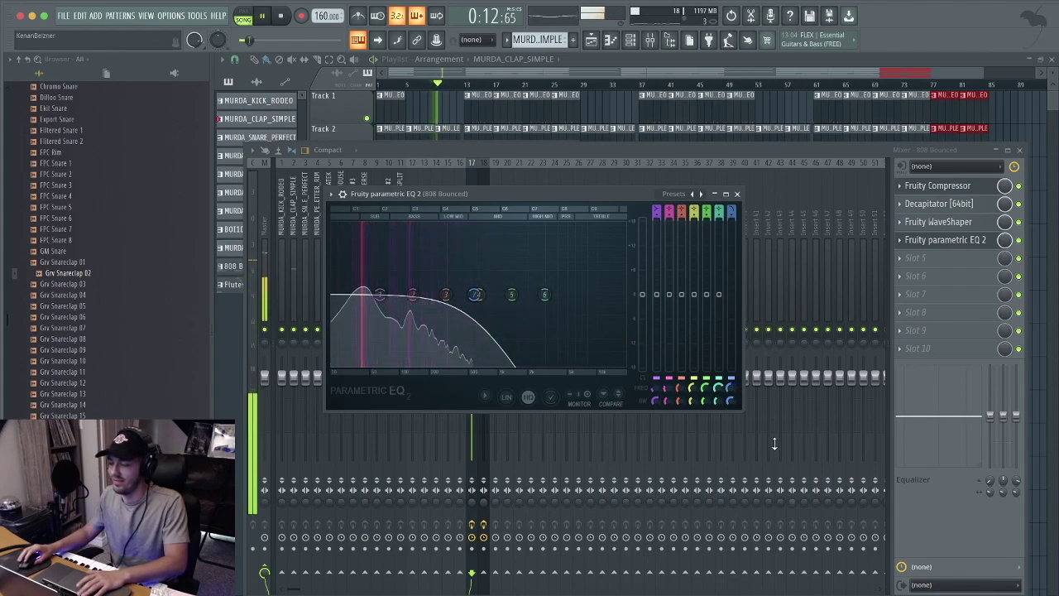
pyautogui.moveTo(474, 295); pyautogui.dragTo(411, 299)
# Make band 1 of the 808's EQ a high-pass filter and lower its cutoff to about 24 Hz
pyautogui.moveTo(399, 328)
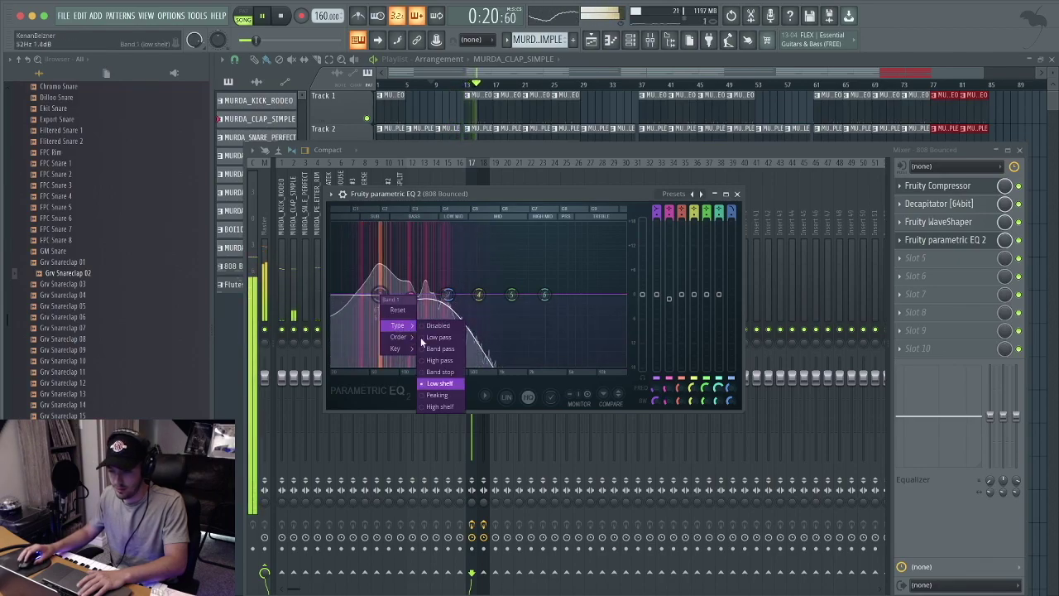
pyautogui.click(435, 362)
pyautogui.moveTo(375, 298); pyautogui.dragTo(334, 299)
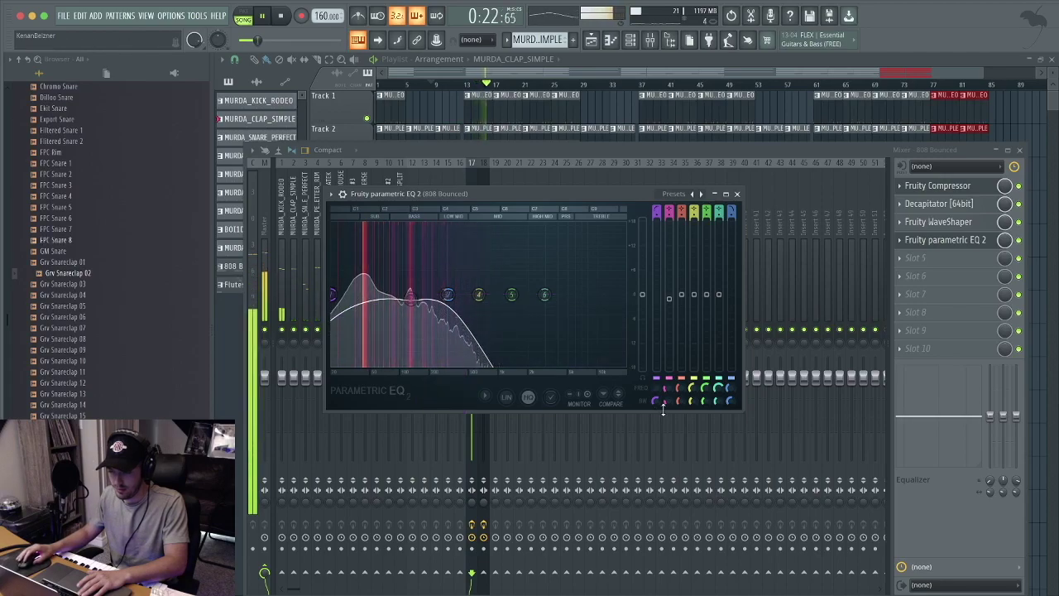
pyautogui.moveTo(332, 295); pyautogui.dragTo(354, 295)
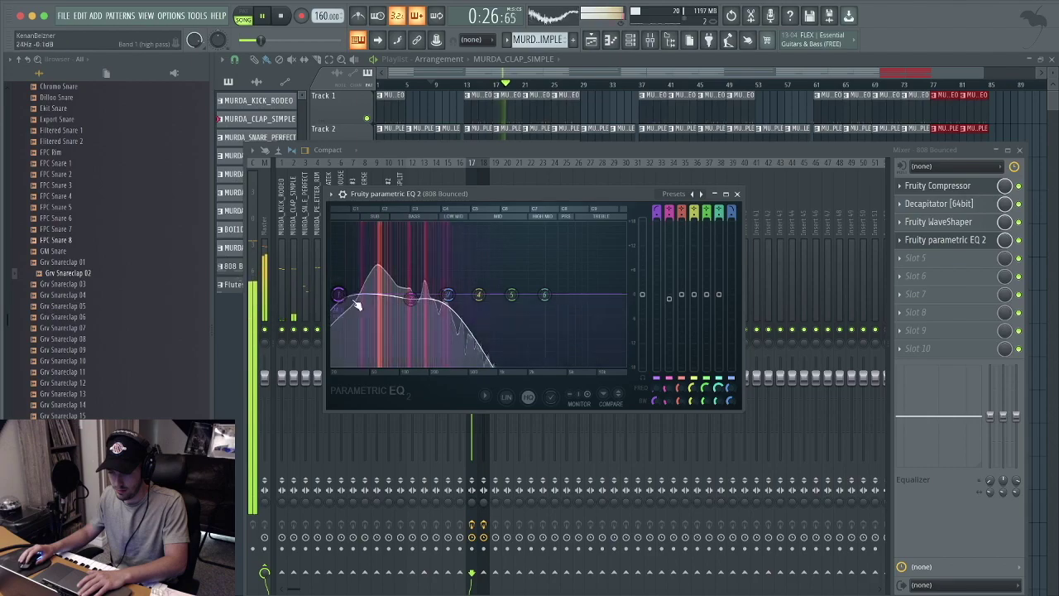
# Change band 1's filter order for a different slope, set its cutoff to 27 Hz with 56% bandwidth, and close the 808's EQ
pyautogui.rightClick(338, 295)
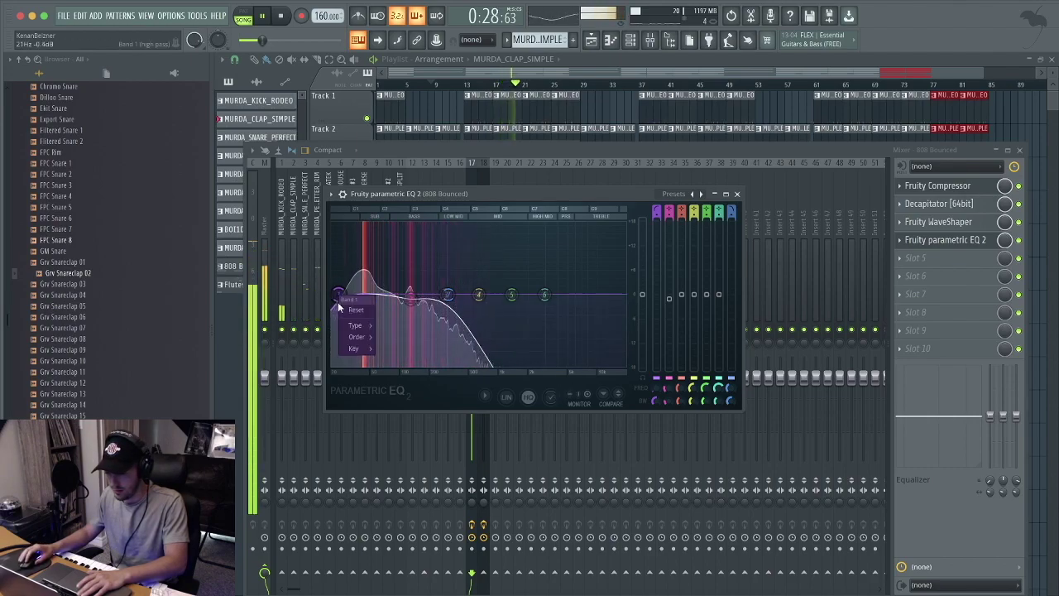
pyautogui.moveTo(369, 338)
pyautogui.click(403, 361)
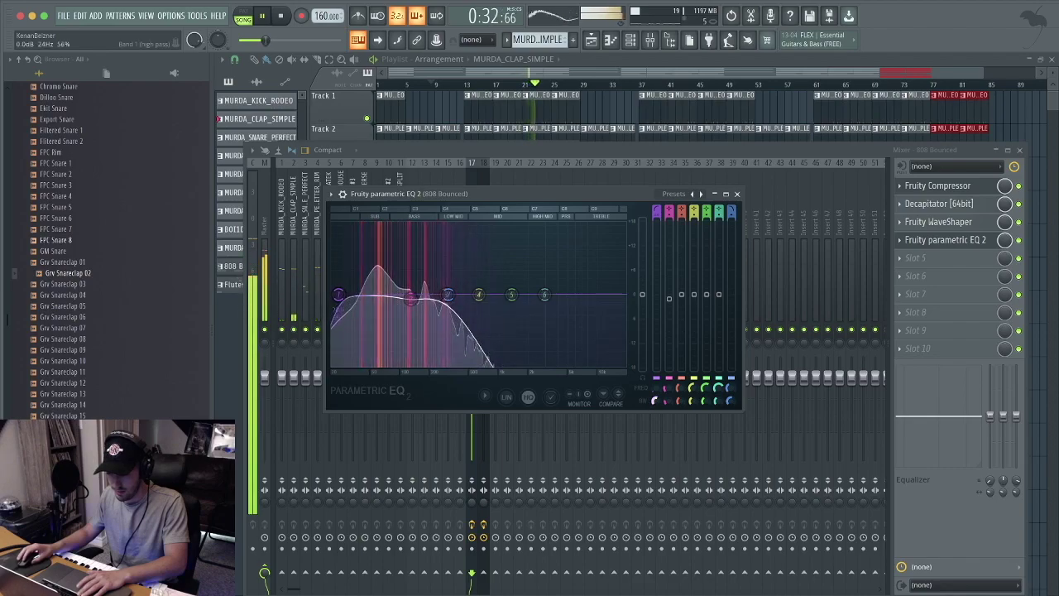
pyautogui.moveTo(339, 294); pyautogui.dragTo(343, 295)
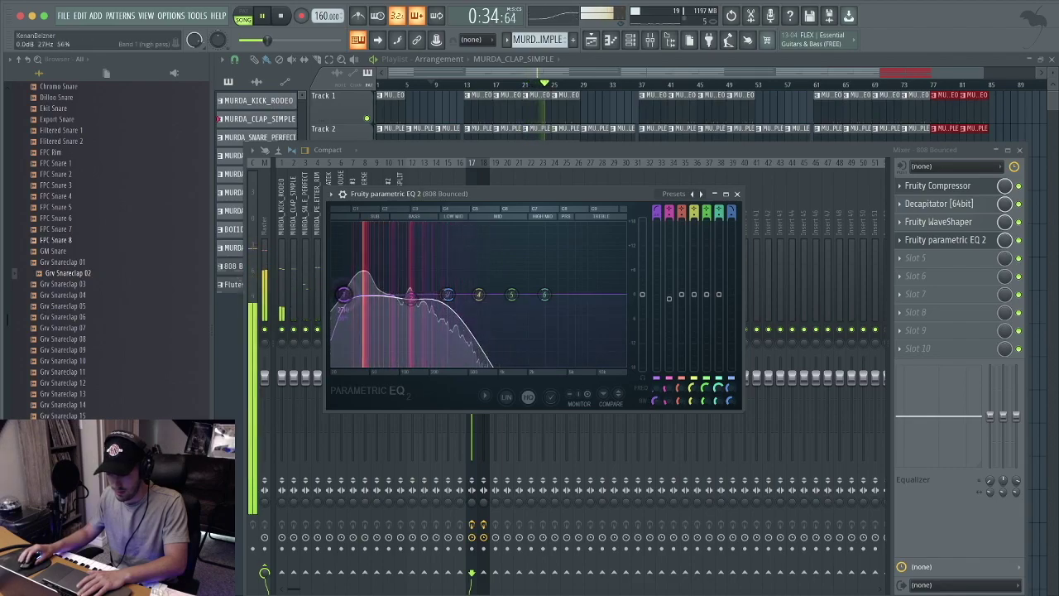
pyautogui.press('space')
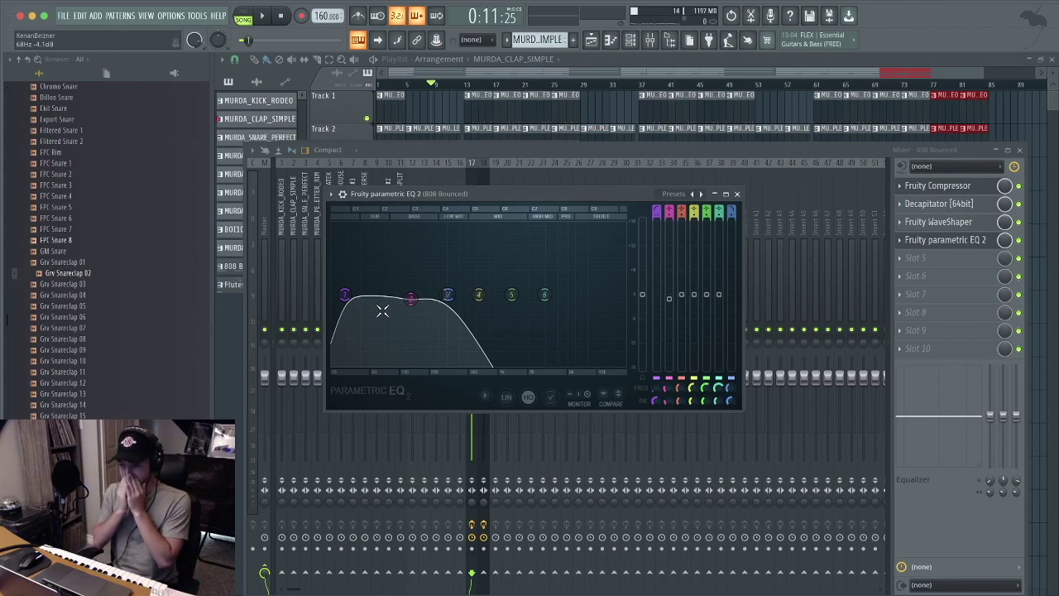
pyautogui.click(740, 195)
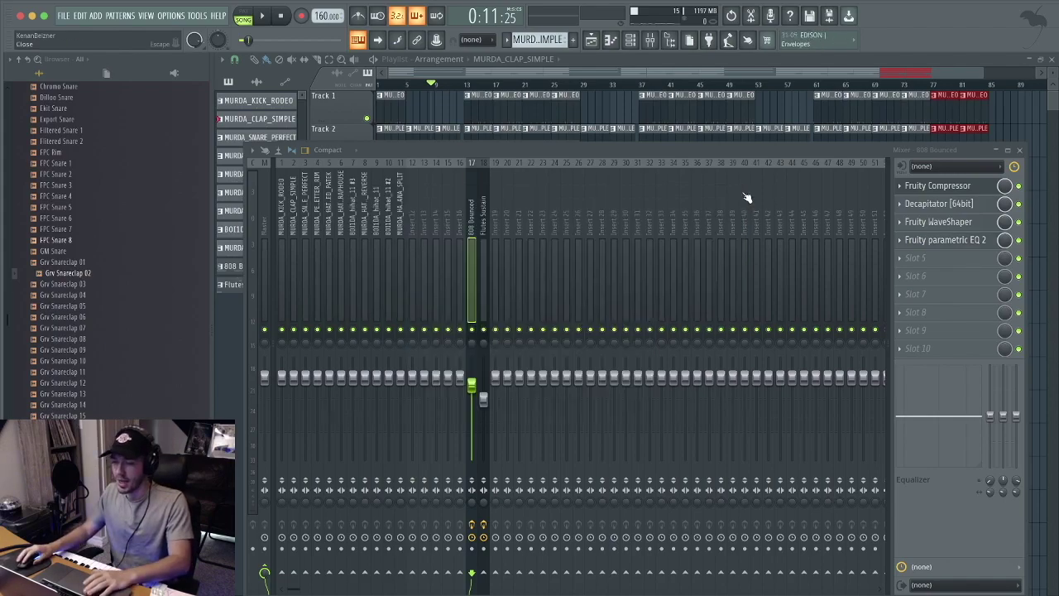
# Load Fruity WaveShaper in slot 1 of the MURDA_KICK_RODEO mixer track and bend its curve upward at the midpoint
pyautogui.click(282, 288)
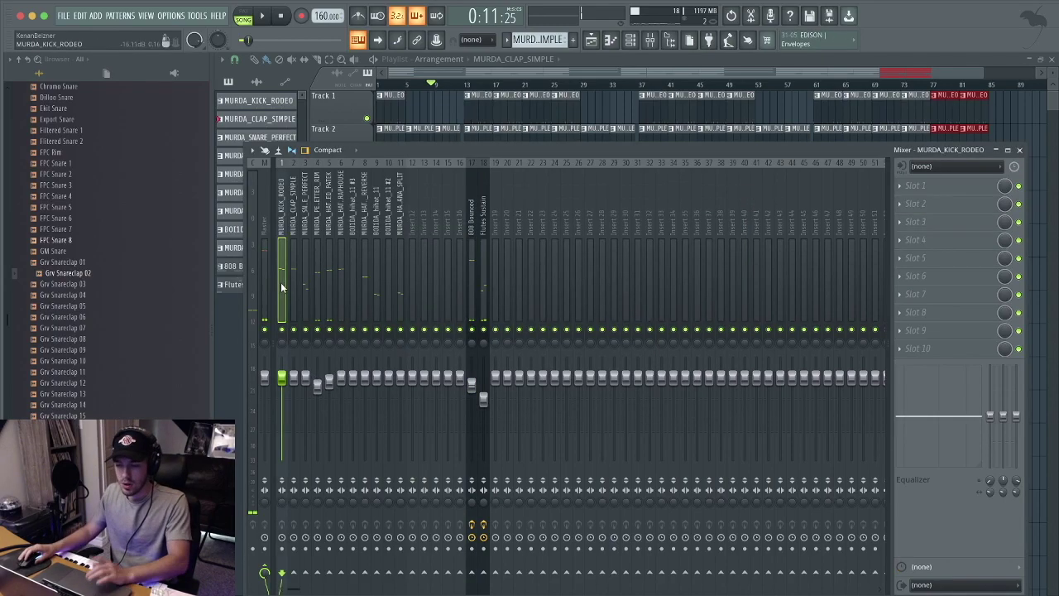
pyautogui.click(933, 194)
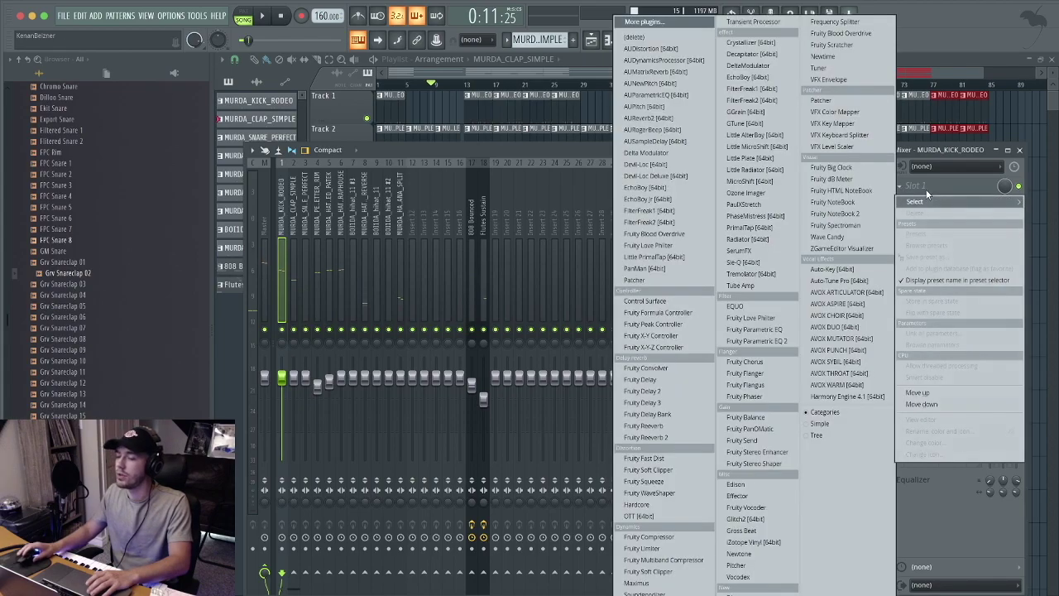
pyautogui.click(695, 494)
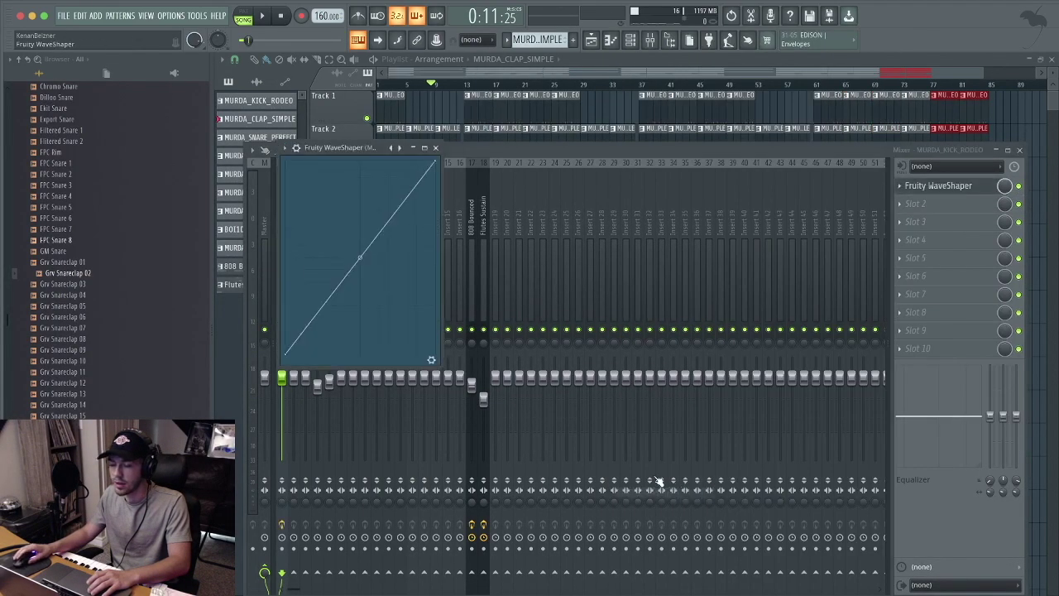
pyautogui.moveTo(360, 257); pyautogui.dragTo(360, 216)
# Play the song from about bar 13, lower the kick's mixer fader slightly and set its stereo separation to 36% merged
pyautogui.press('space')
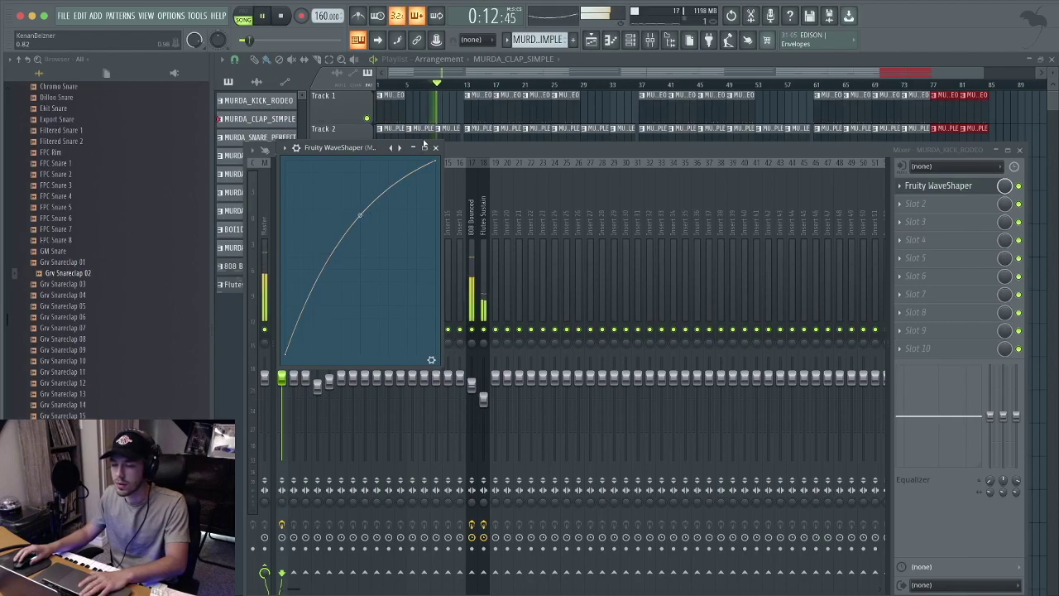
pyautogui.click(469, 85)
pyautogui.click(650, 40)
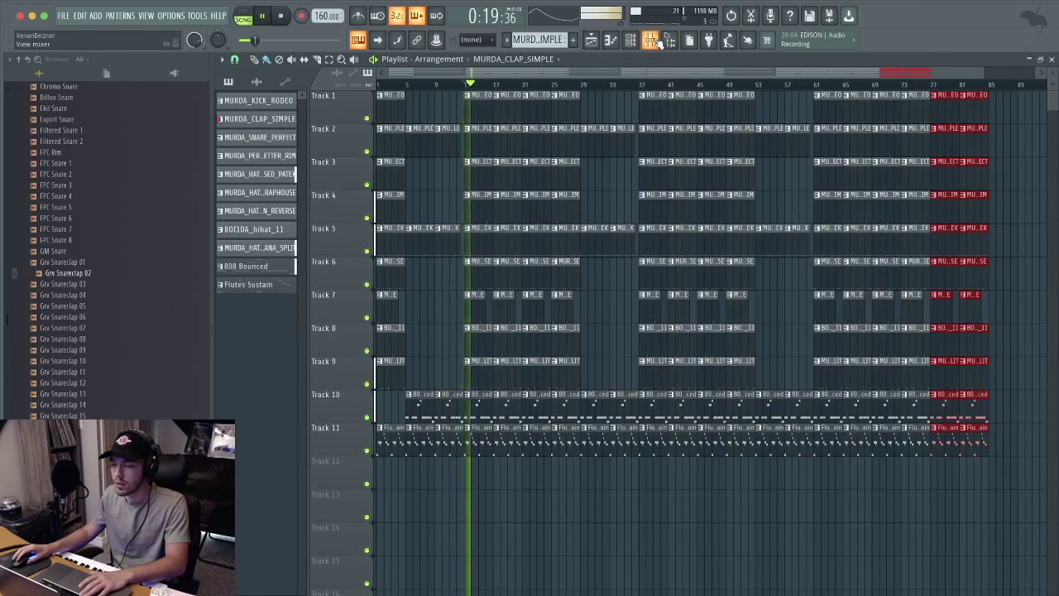
pyautogui.moveTo(285, 377); pyautogui.dragTo(288, 390)
pyautogui.press('space')
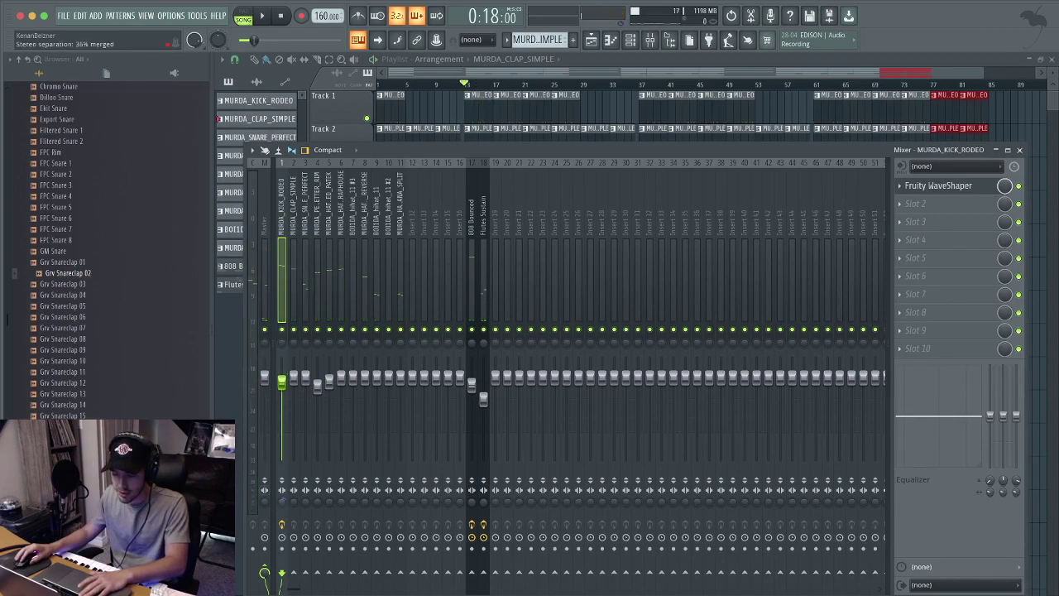
# Play the song from about bar 13, nudge the kick's stereo separation and set its mixer volume to 94%
pyautogui.press('space')
pyautogui.moveTo(283, 500); pyautogui.dragTo(282, 495)
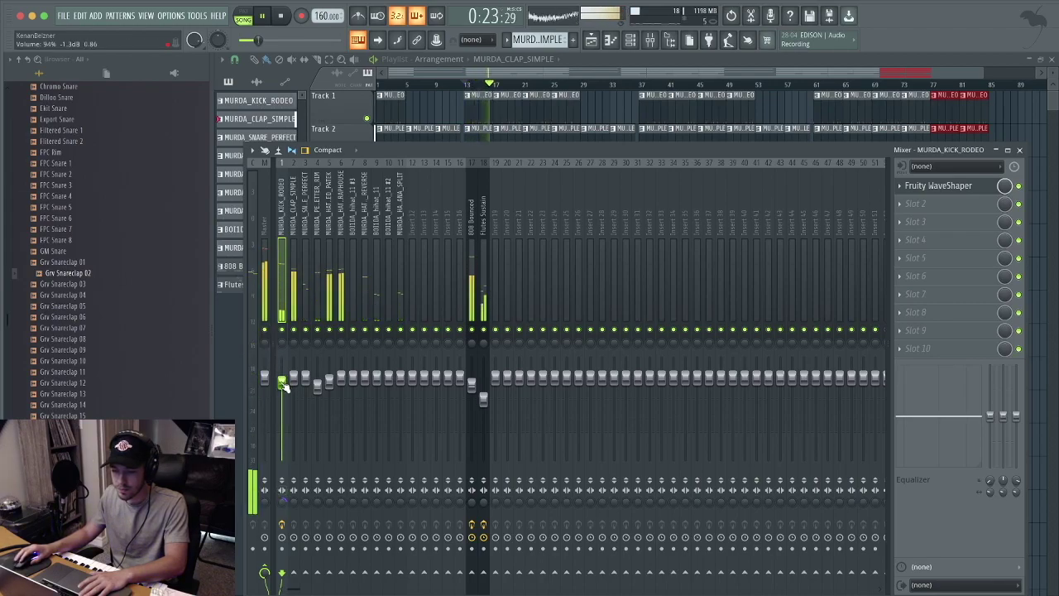
# Load Fruity Limiter in slot 10 of the 808 Bounced mixer track and raise the track's volume to 95%
pyautogui.click(475, 270)
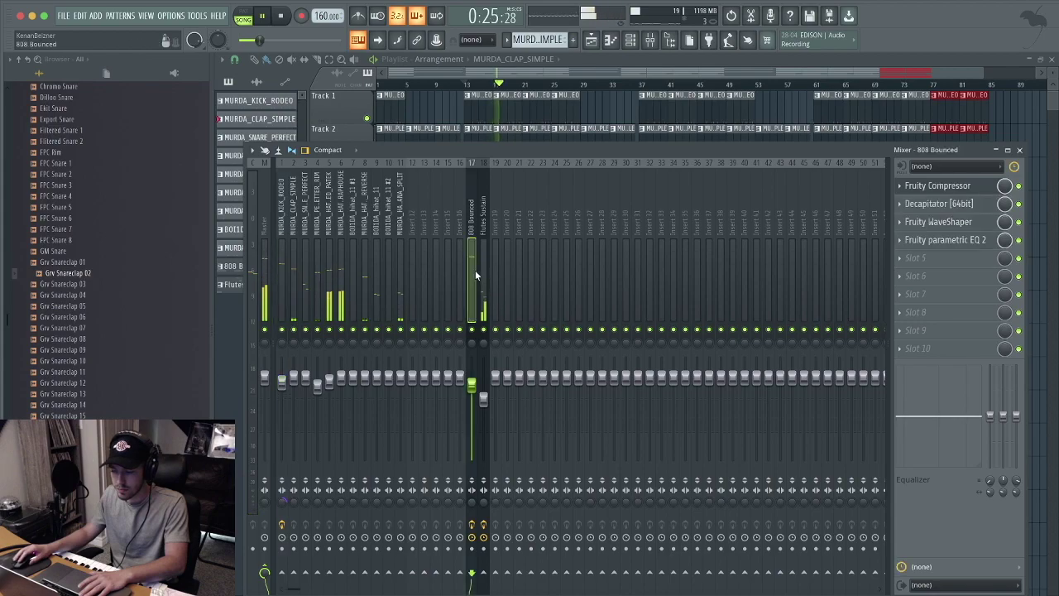
pyautogui.click(927, 349)
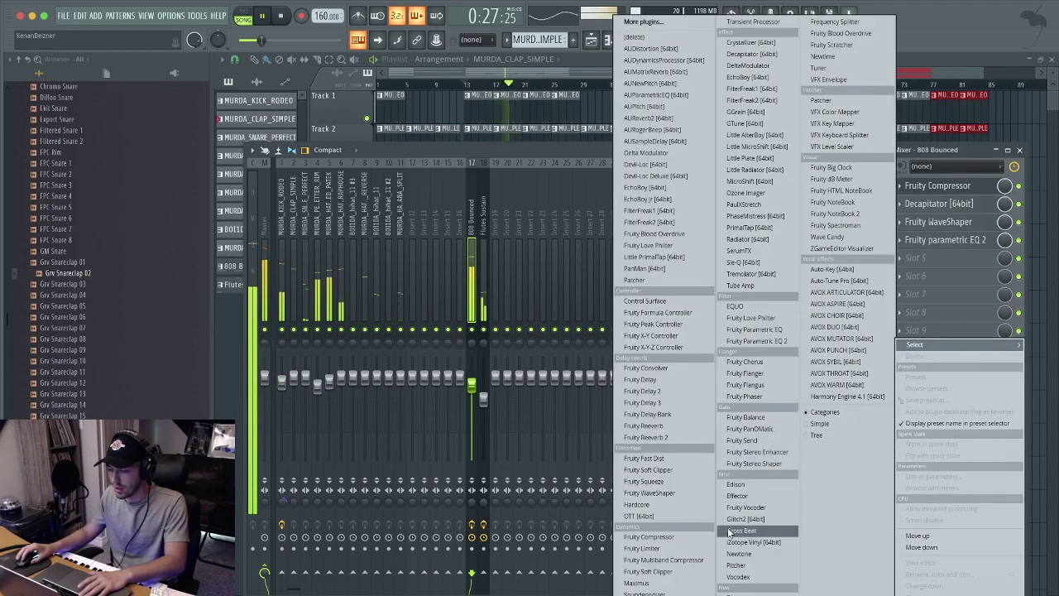
pyautogui.click(690, 549)
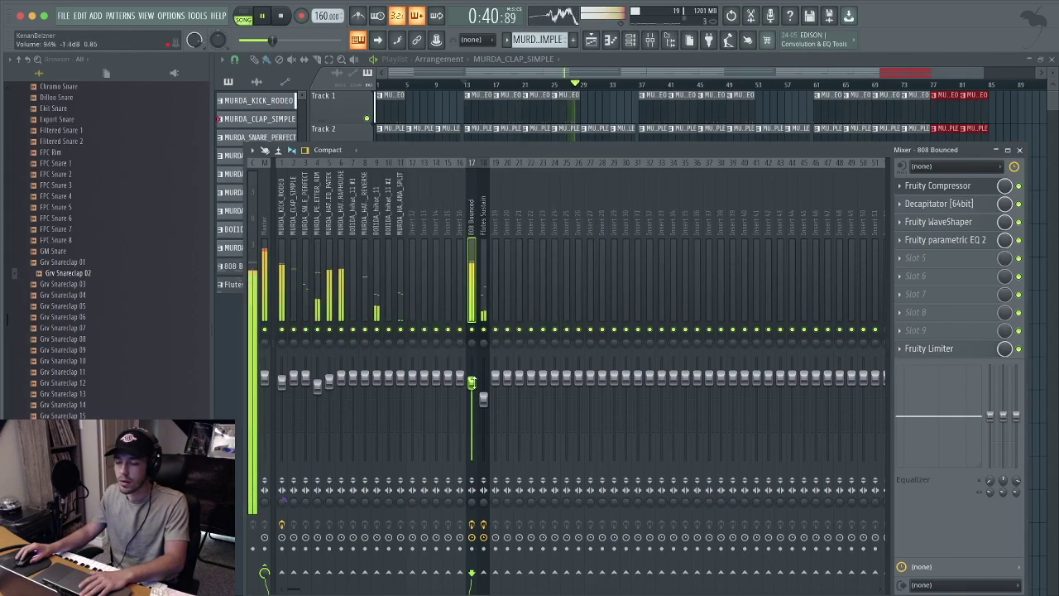
pyautogui.click(915, 348)
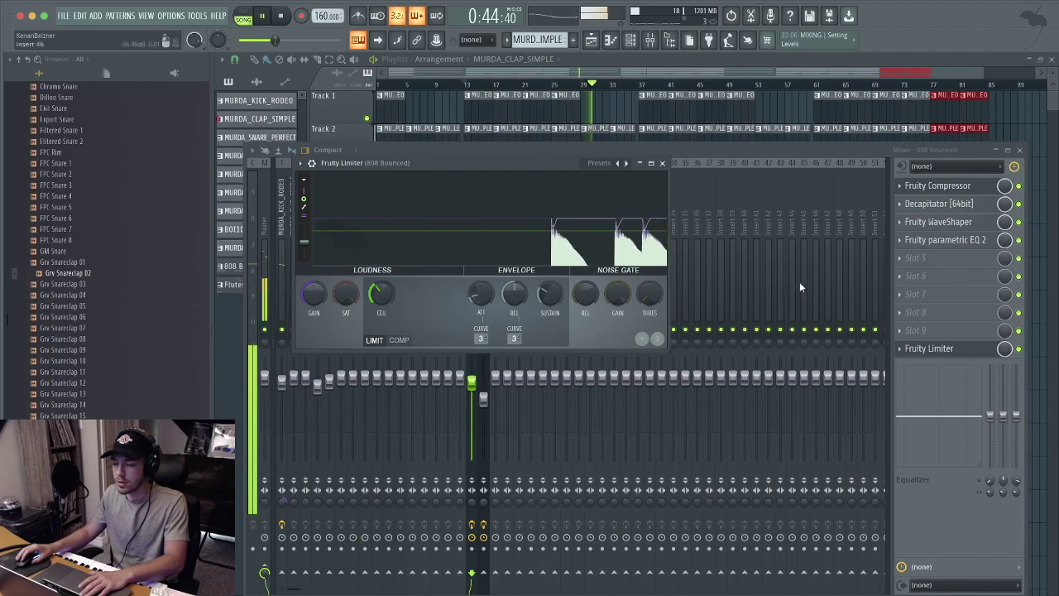
pyautogui.click(661, 163)
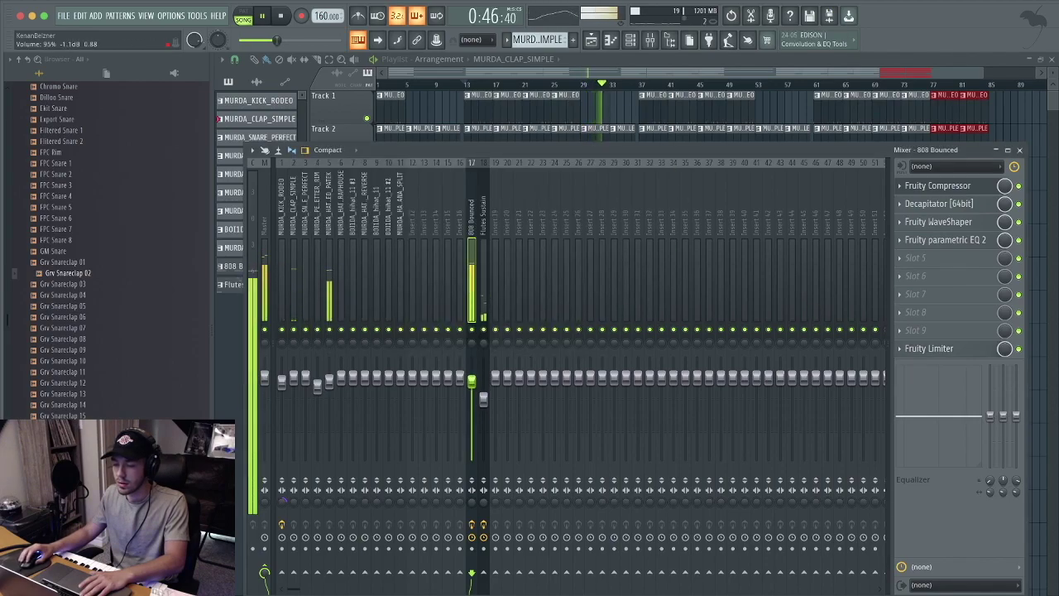
# Load Fruity Parametric EQ 2 in slot 1 of the MURDA_CLAP_SIMPLE mixer track
pyautogui.click(297, 377)
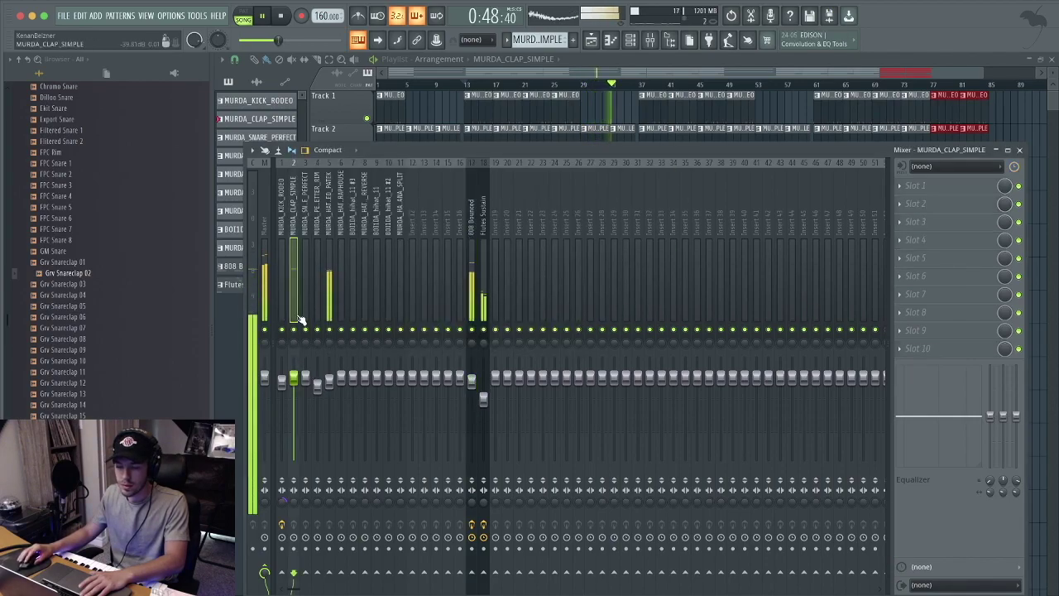
pyautogui.click(931, 186)
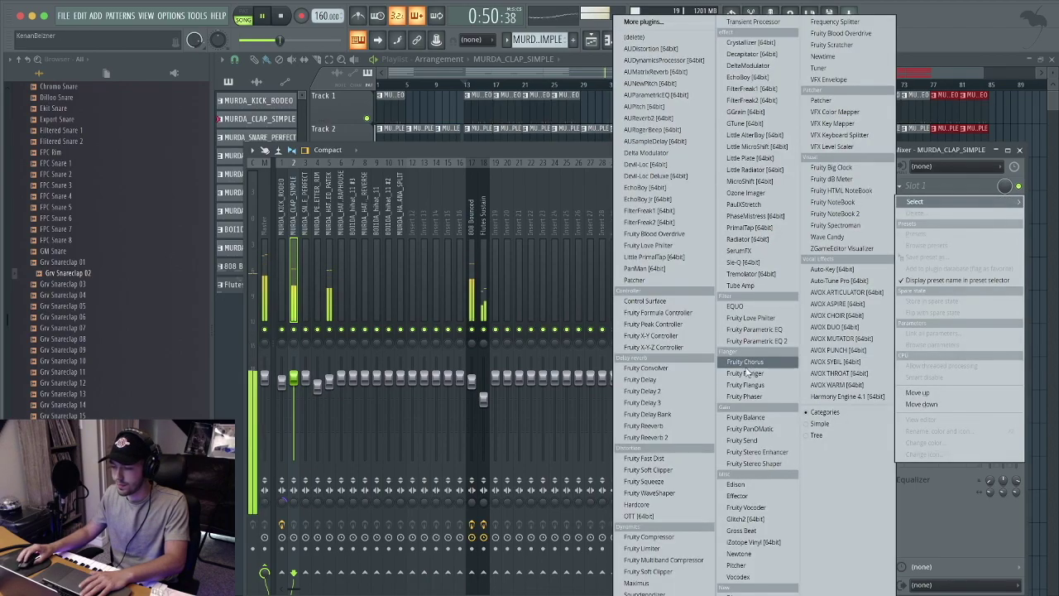
pyautogui.click(748, 346)
# Make band 1 of the clap's EQ a high-pass filter at about 480 Hz with 55% bandwidth, close the EQ and stop playback
pyautogui.rightClick(365, 279)
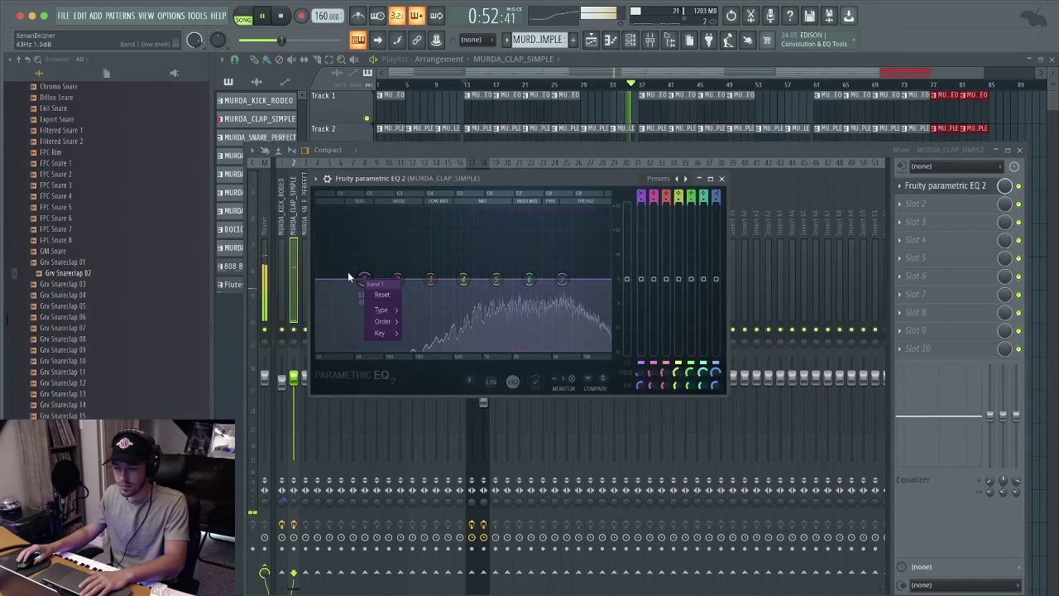
pyautogui.moveTo(386, 313)
pyautogui.click(424, 344)
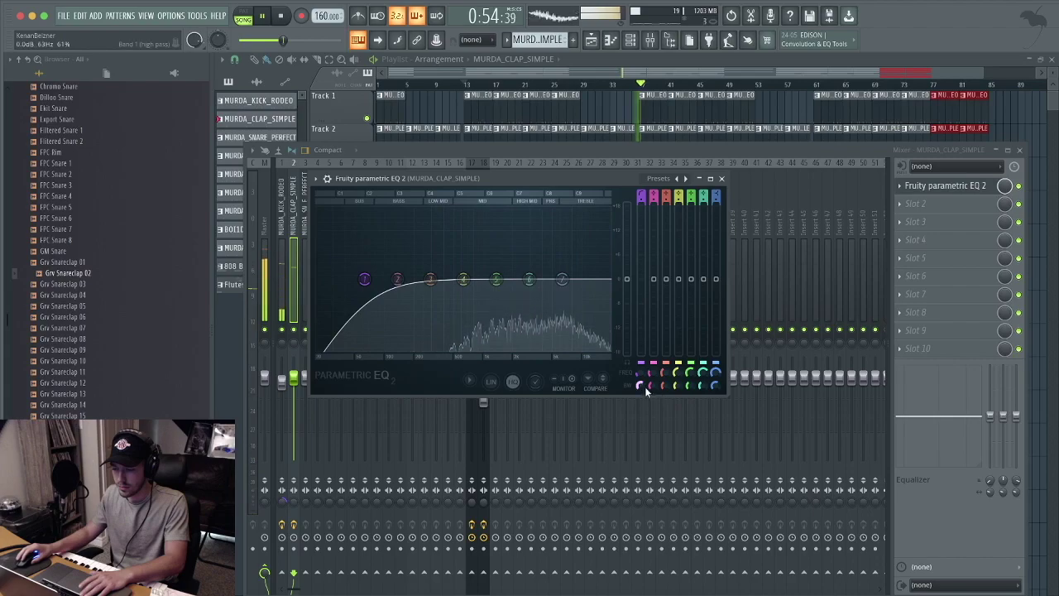
pyautogui.moveTo(364, 279); pyautogui.dragTo(451, 279)
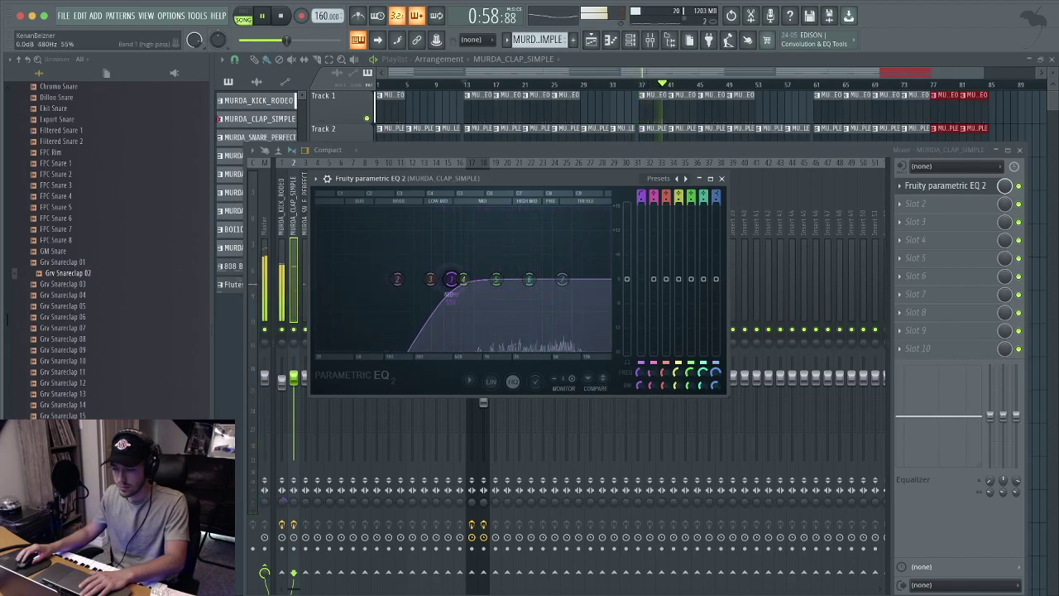
pyautogui.click(721, 178)
pyautogui.press('space')
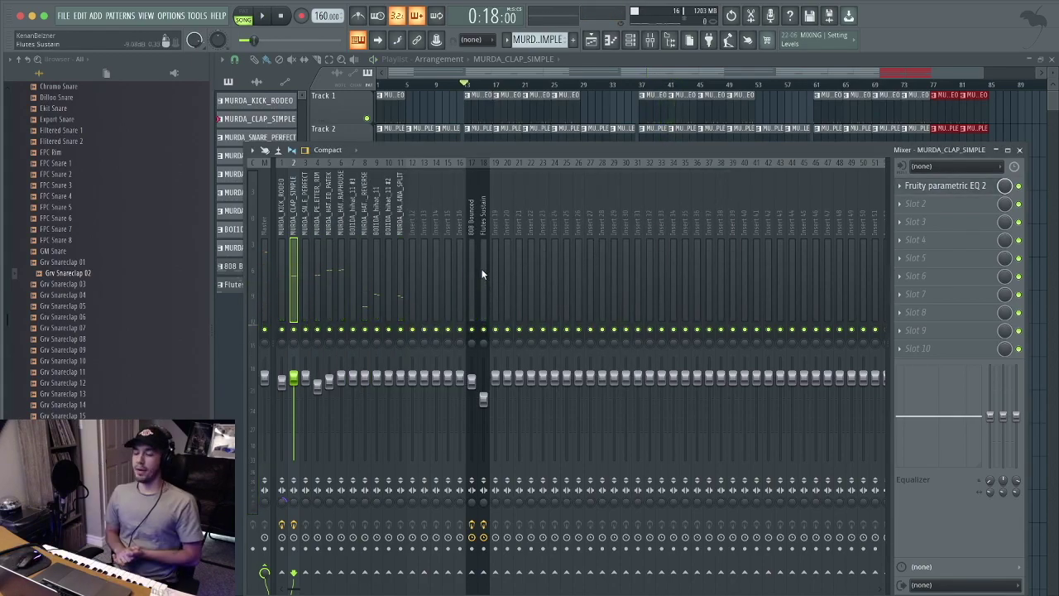